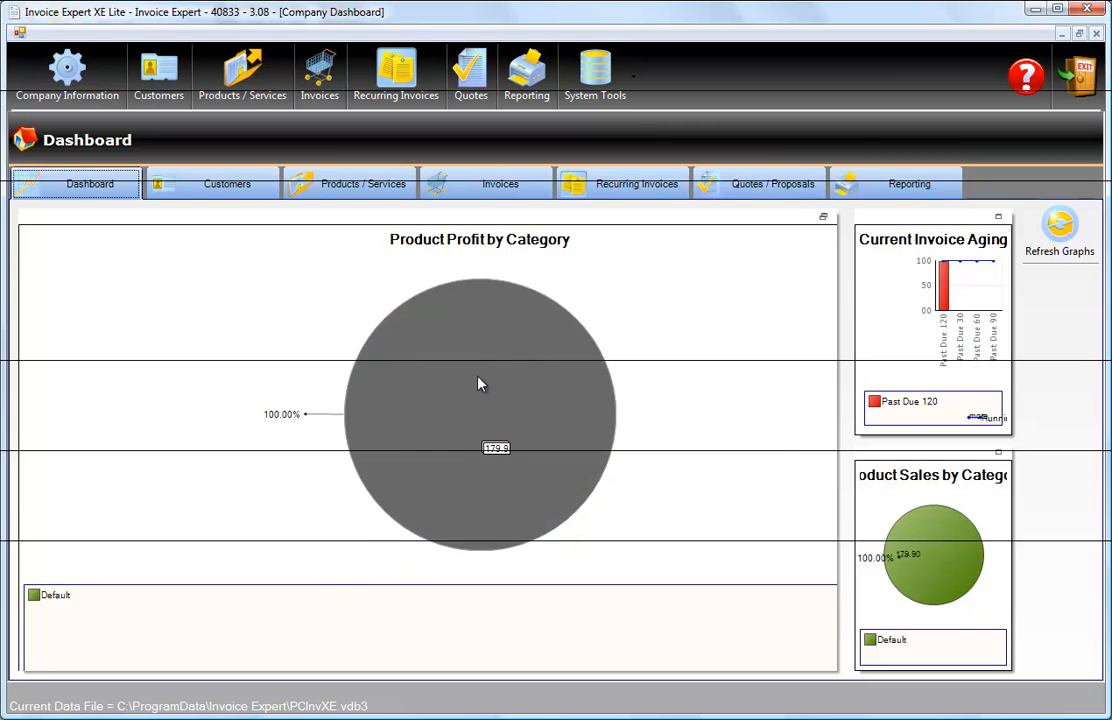
Enlarge the Current Invoice Aging, Product Sales by Category and Product Profit by Category graphs one after another on the dashboard.
{"action": "left_click", "coordinate": [997, 217]}
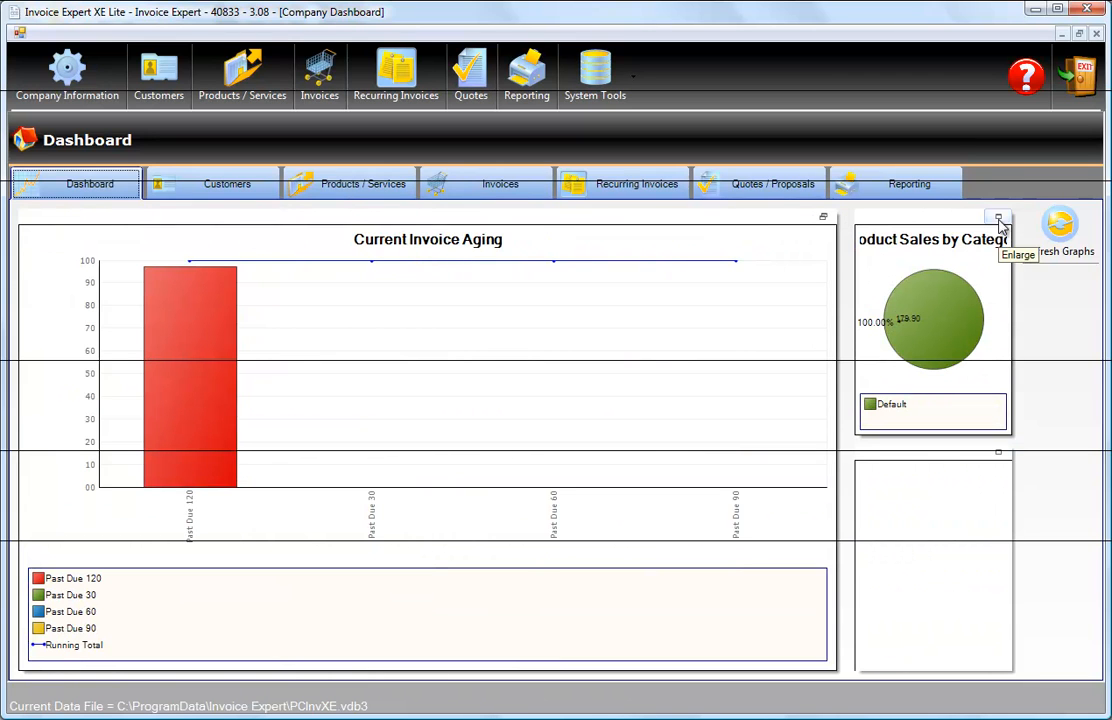
{"action": "left_click", "coordinate": [997, 217]}
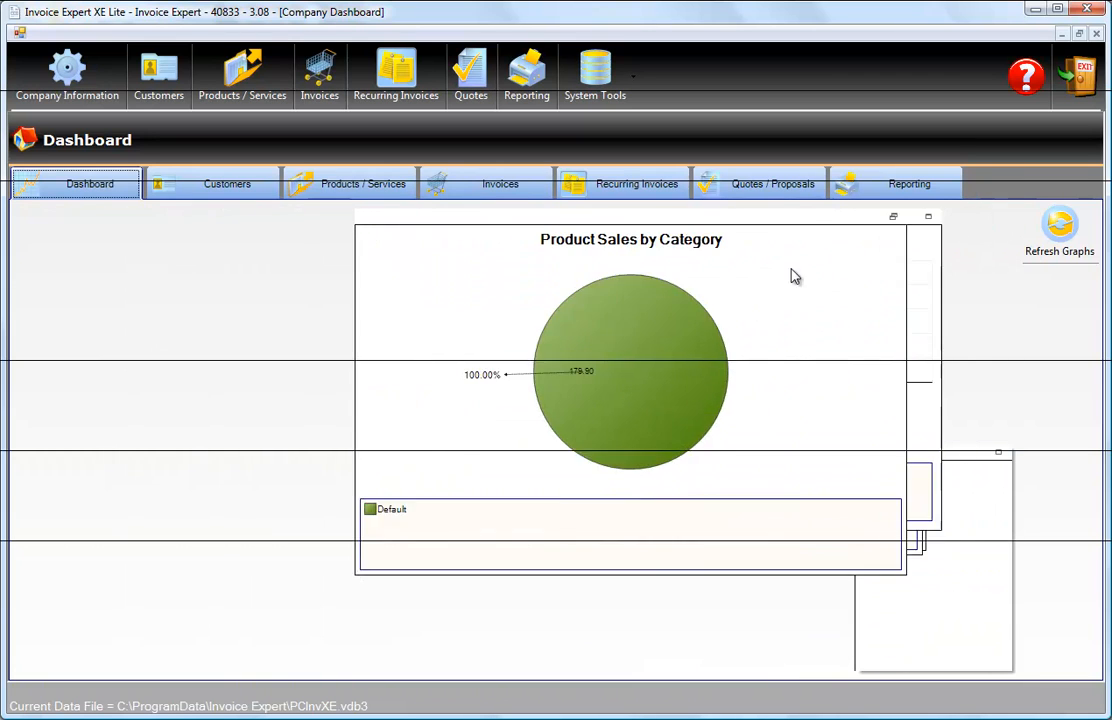
{"action": "left_click", "coordinate": [998, 453]}
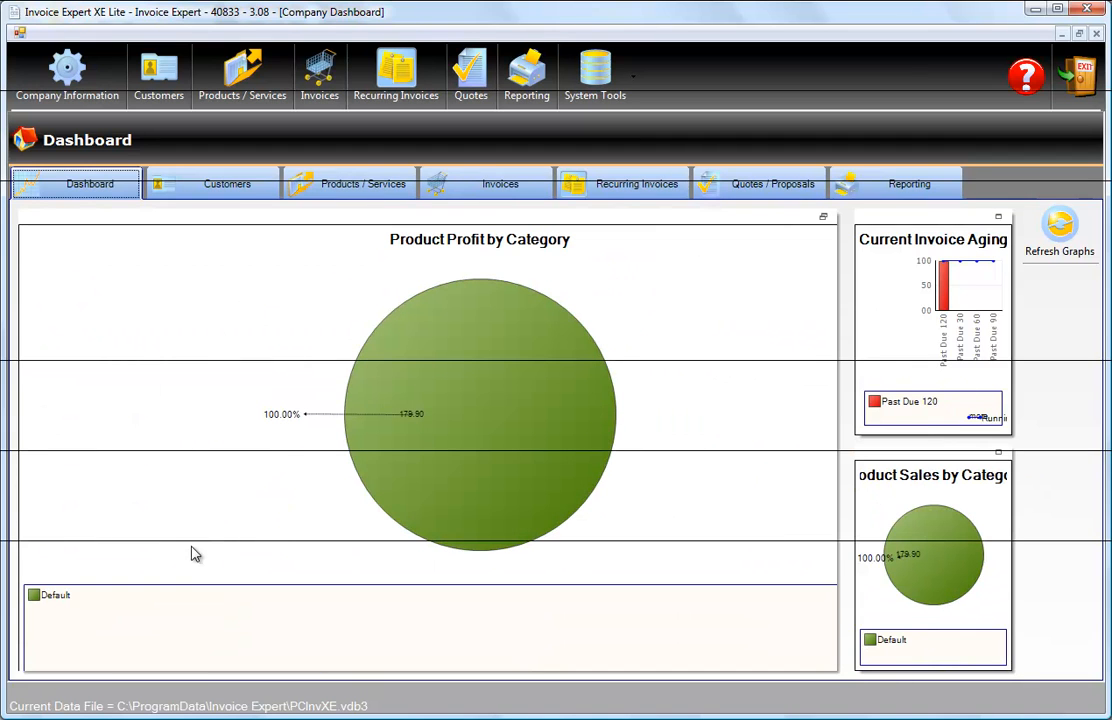
View the Customers, Products / Services and Invoices sections in turn.
{"action": "left_click", "coordinate": [205, 190]}
{"action": "left_click", "coordinate": [333, 189]}
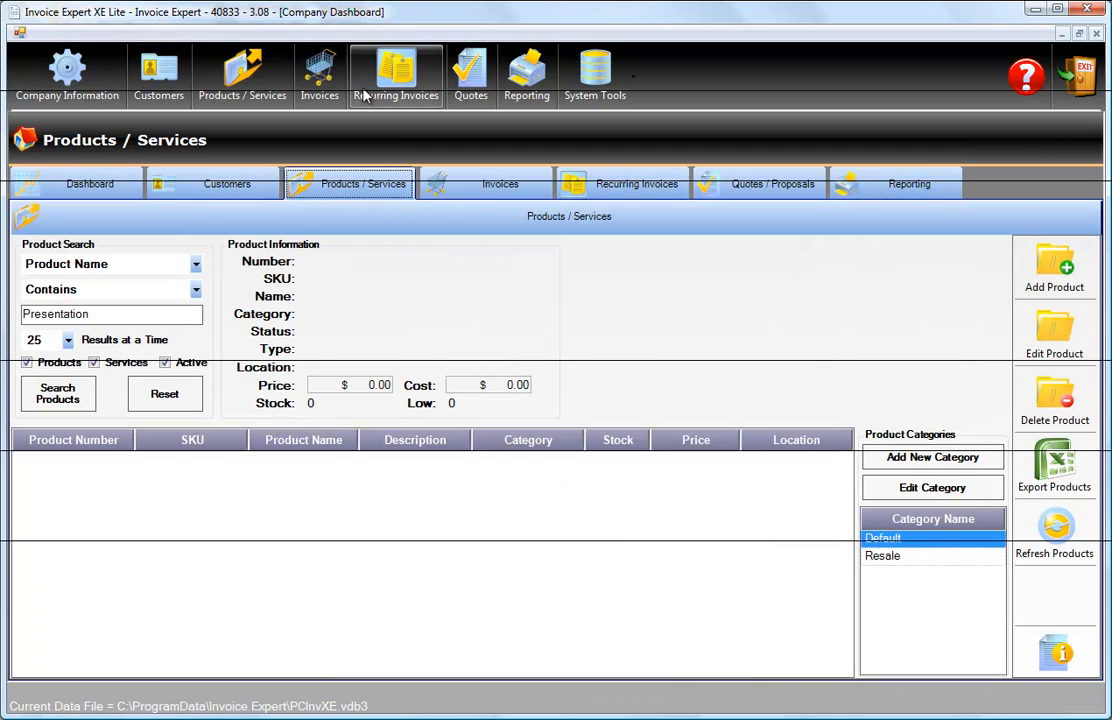
{"action": "left_click", "coordinate": [313, 88]}
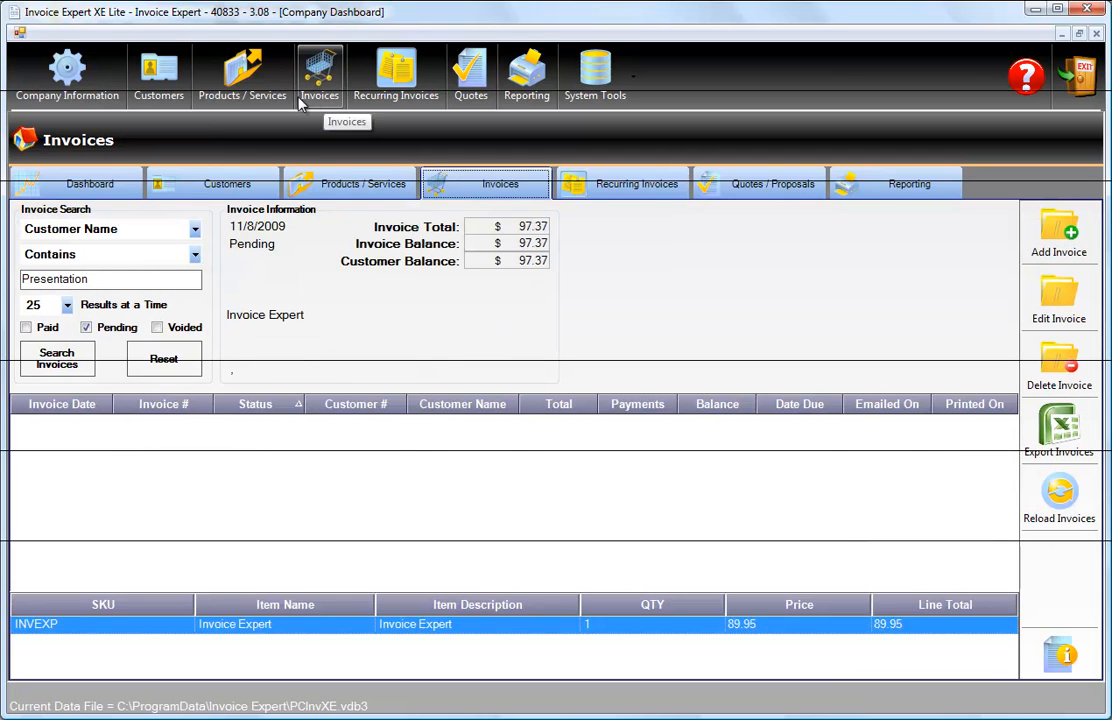
Return to the Customers section and examine the available numbers of search results at a time.
{"action": "left_click", "coordinate": [210, 185]}
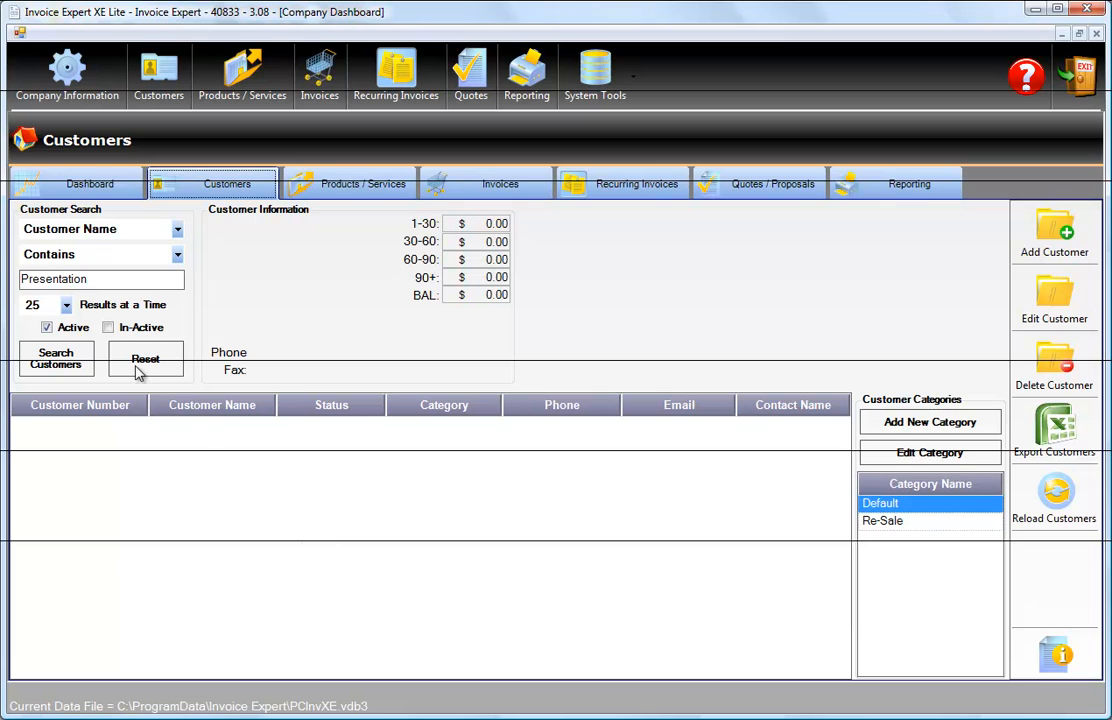
{"action": "left_click", "coordinate": [66, 305]}
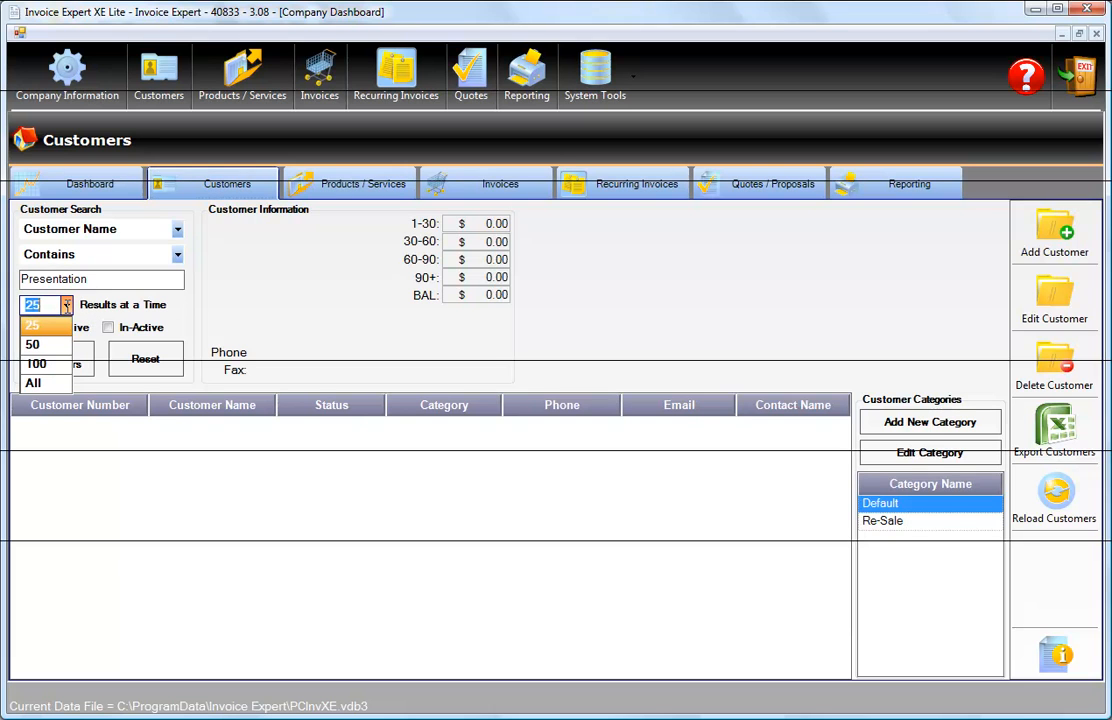
{"action": "left_click", "coordinate": [66, 305]}
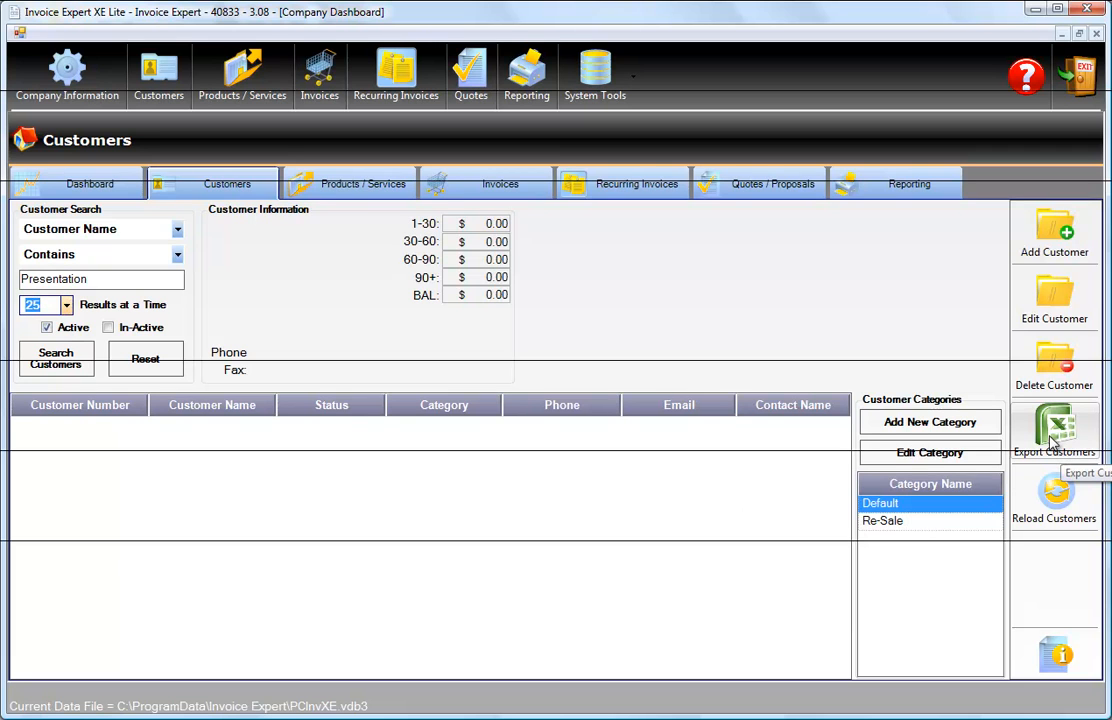
Look through the product and invoice sections, and compare the currently due recurring invoices with the list of all recurring invoices.
{"action": "left_click", "coordinate": [338, 190]}
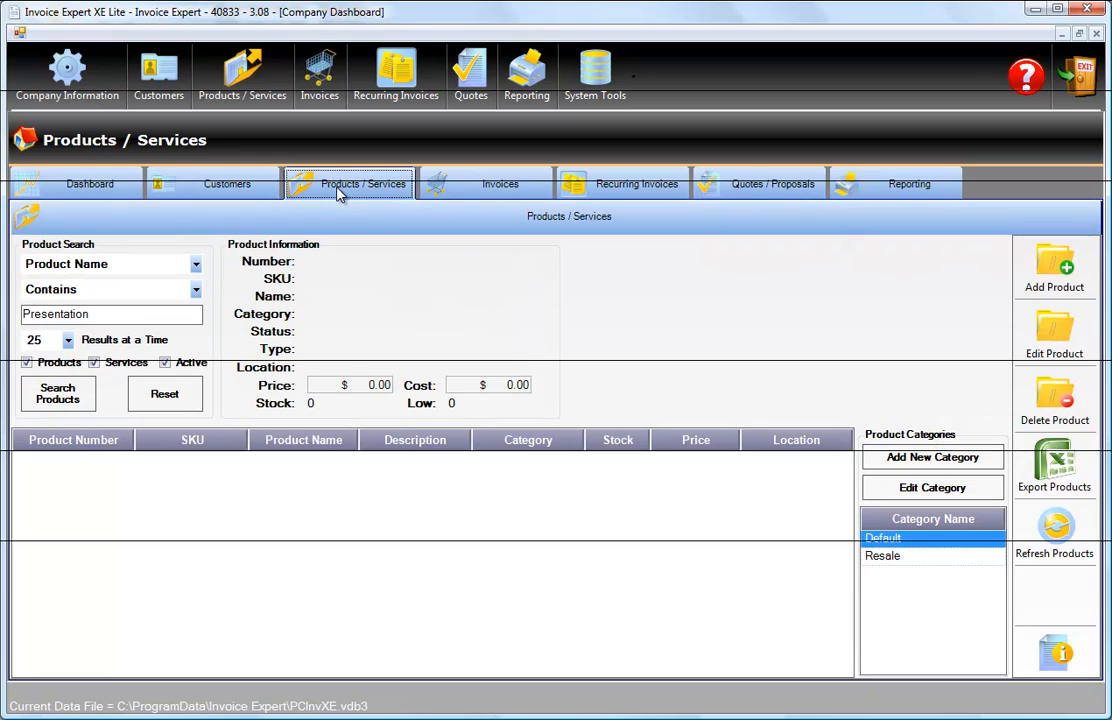
{"action": "left_click", "coordinate": [502, 186]}
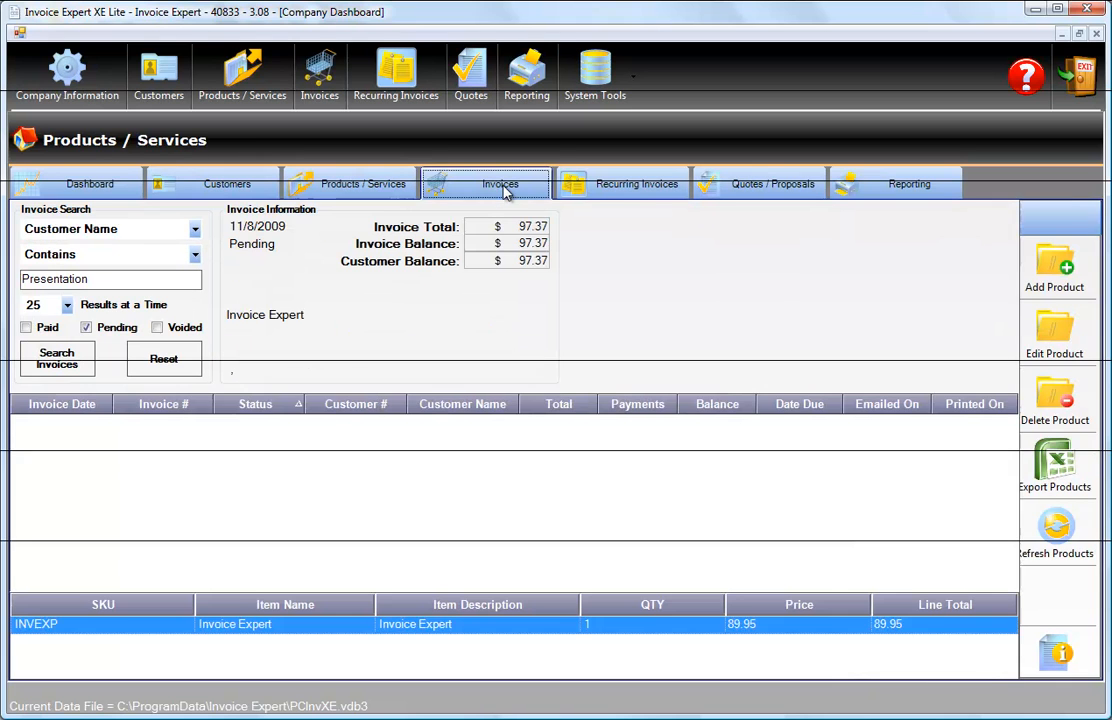
{"action": "left_click", "coordinate": [627, 188]}
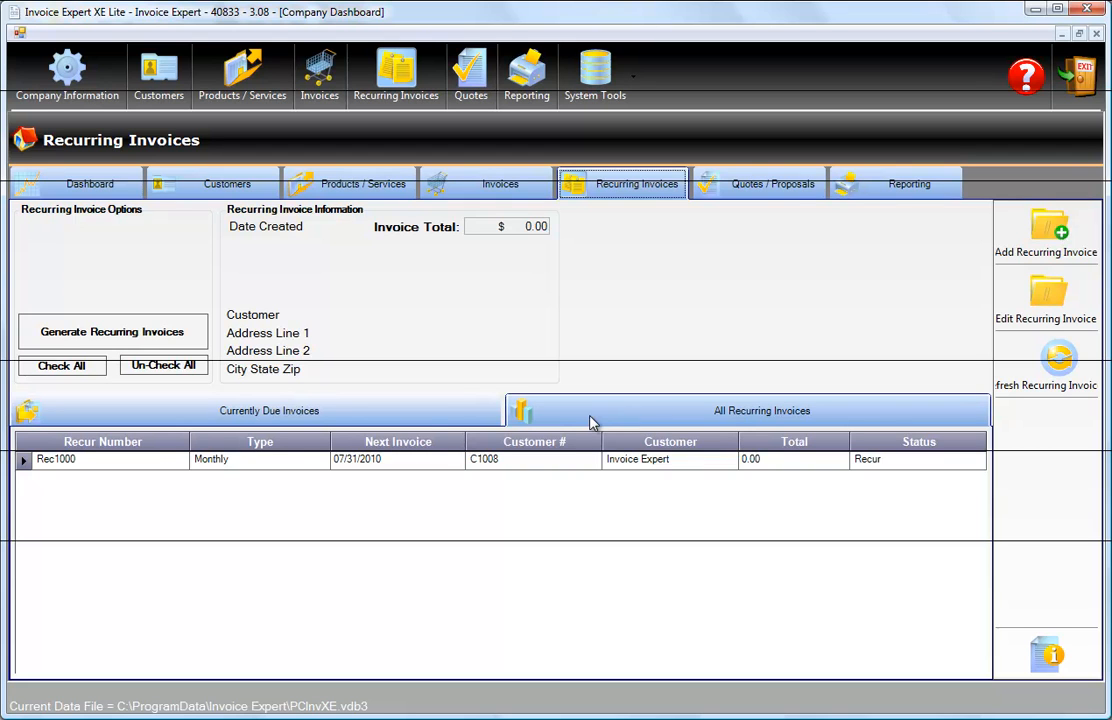
{"action": "left_click", "coordinate": [310, 418]}
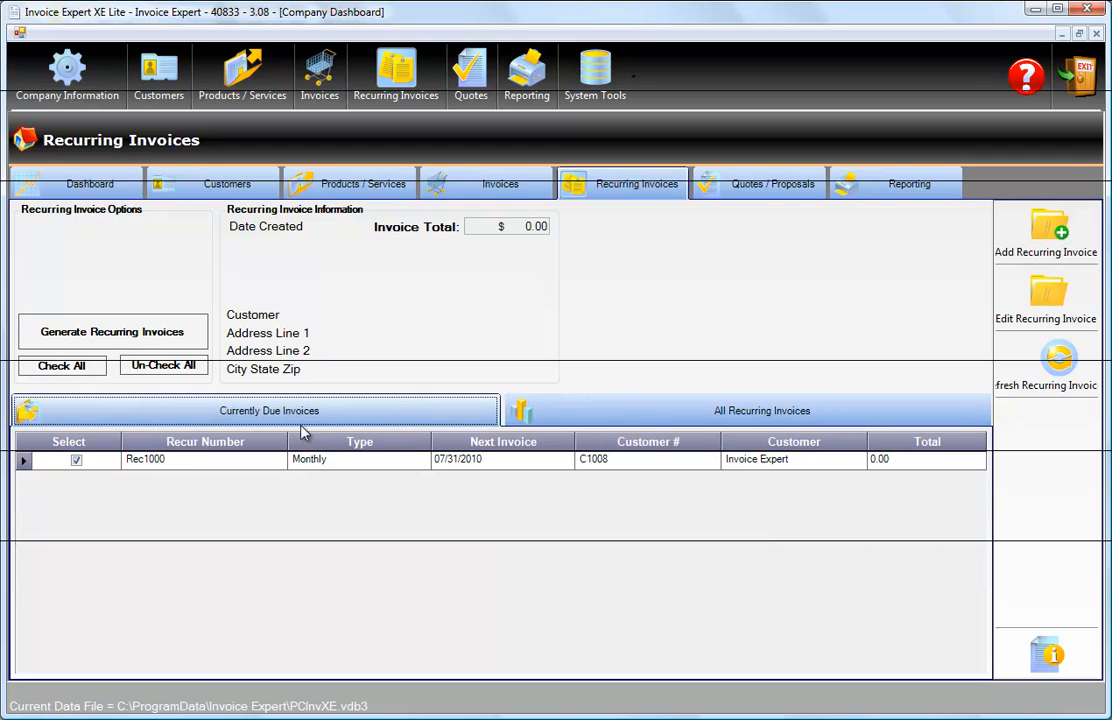
{"action": "left_click", "coordinate": [632, 416]}
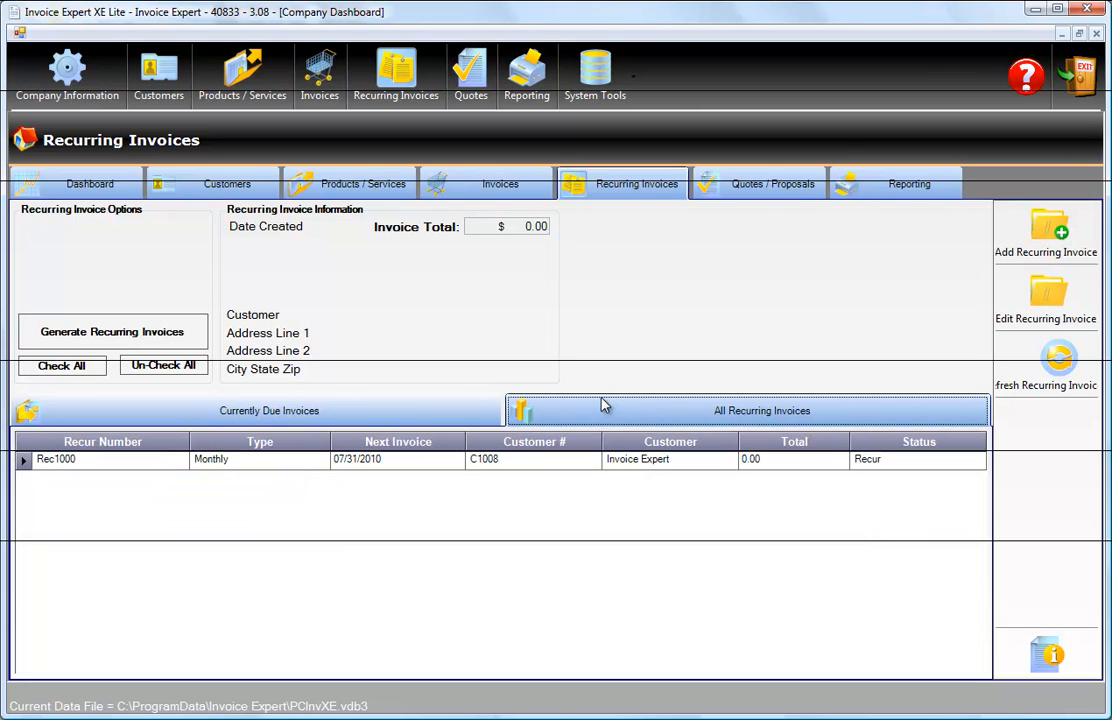
View the Quotes / Proposals section and run the Customer List report in the Reporting section.
{"action": "left_click", "coordinate": [753, 191]}
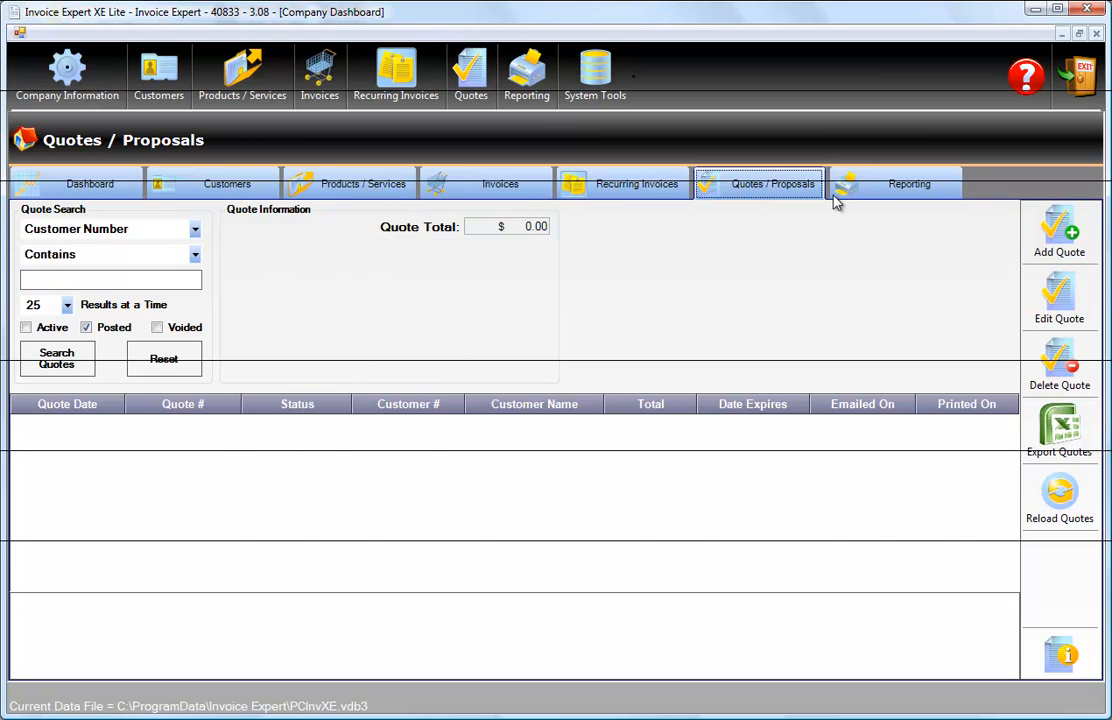
{"action": "left_click", "coordinate": [912, 190]}
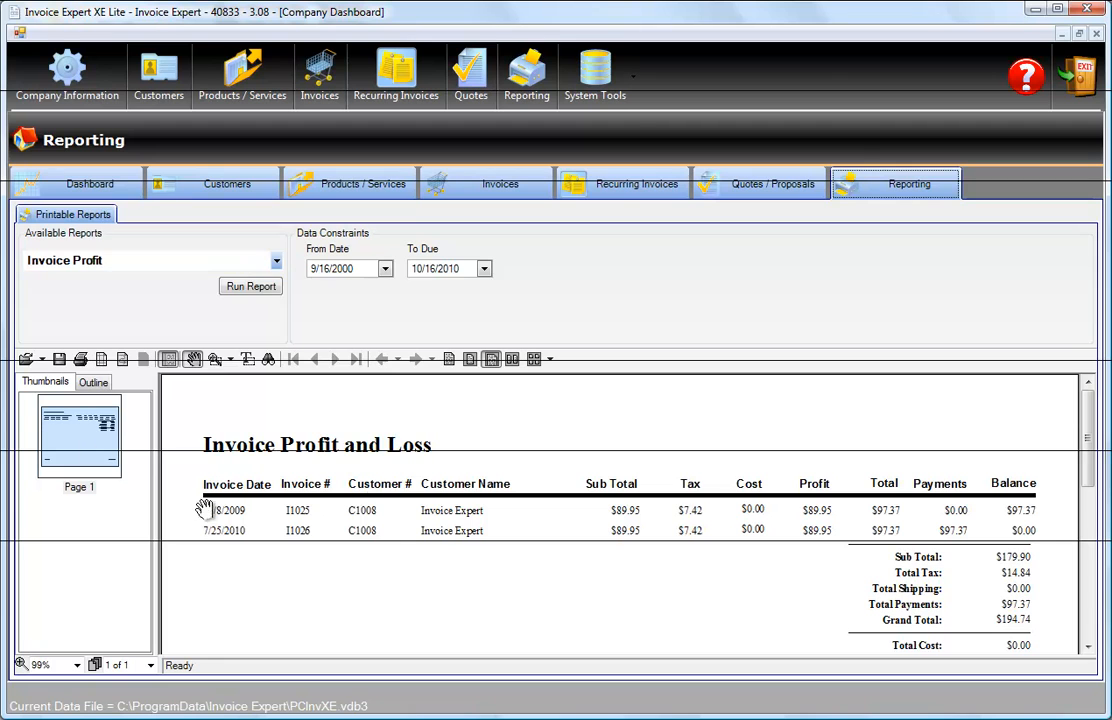
{"action": "left_click", "coordinate": [168, 264]}
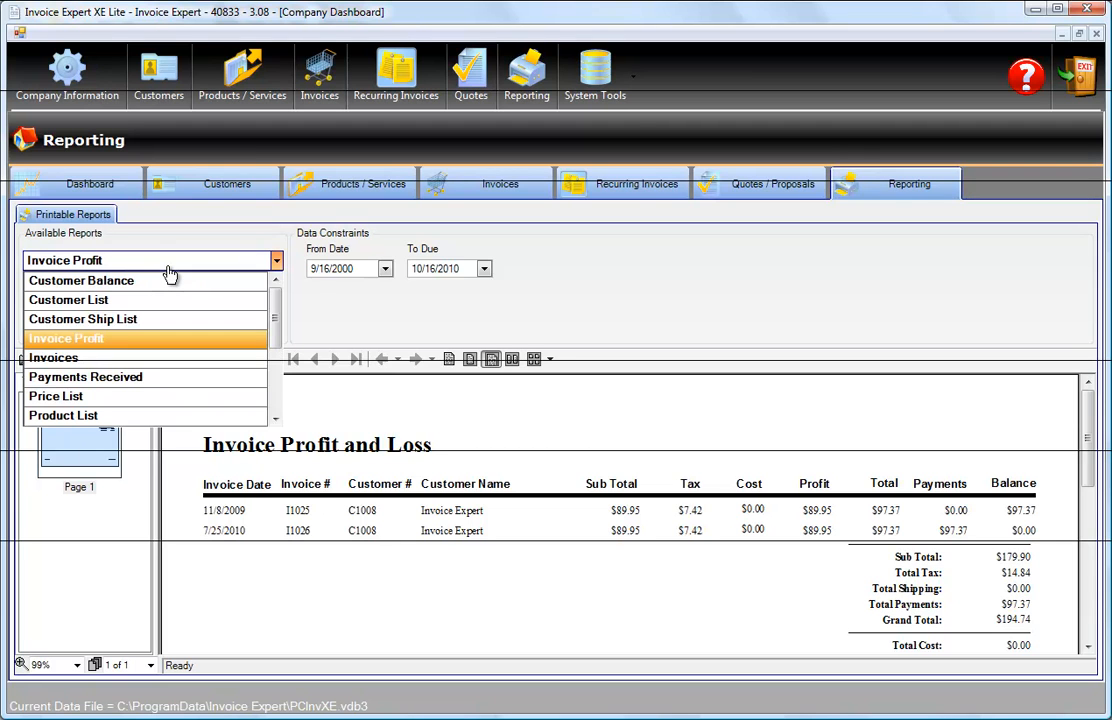
{"action": "left_click", "coordinate": [100, 300]}
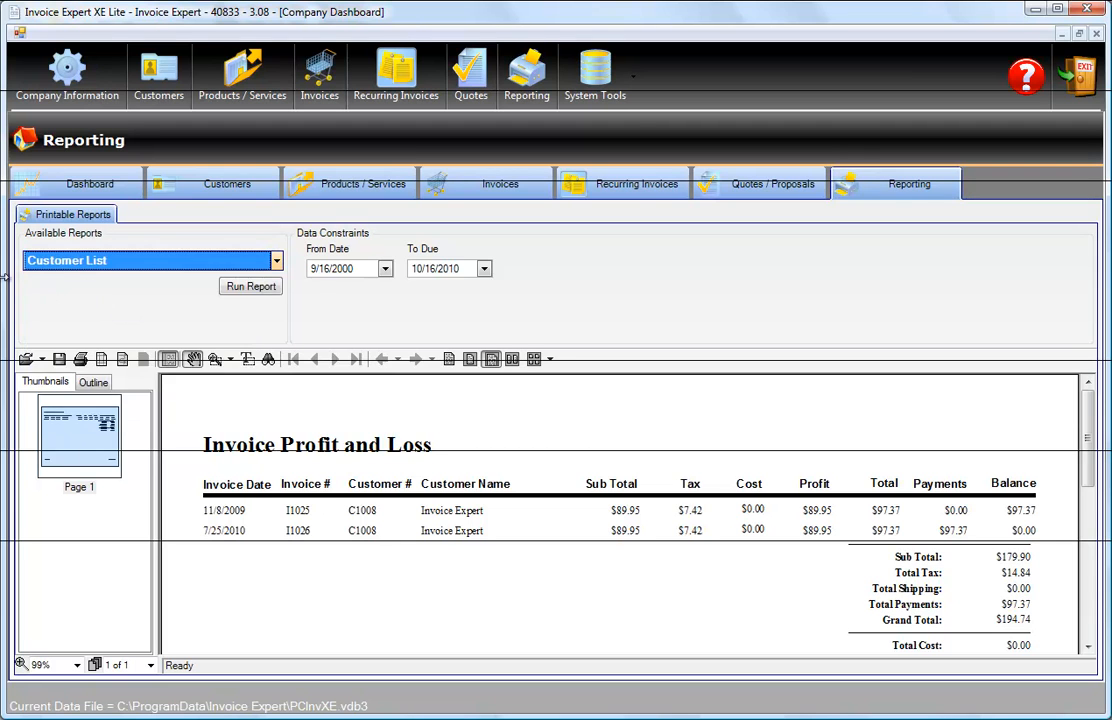
{"action": "left_click", "coordinate": [258, 292]}
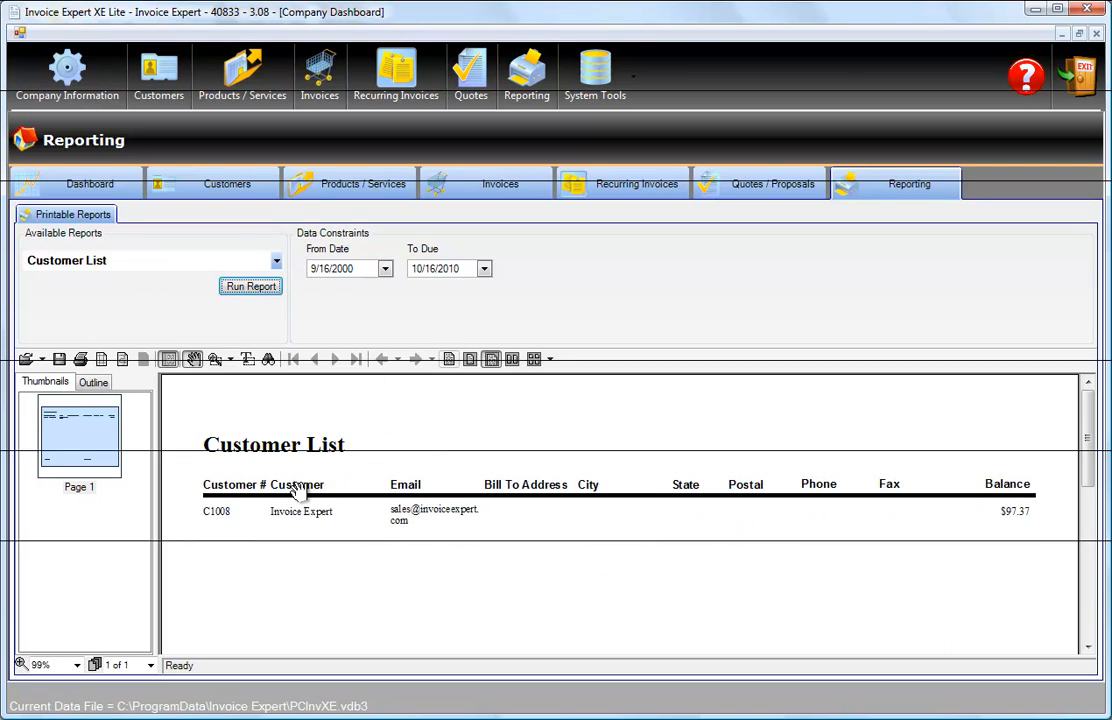
Select Invoice Profit as the report and return to the dashboard.
{"action": "left_click", "coordinate": [155, 264]}
{"action": "left_click", "coordinate": [94, 338]}
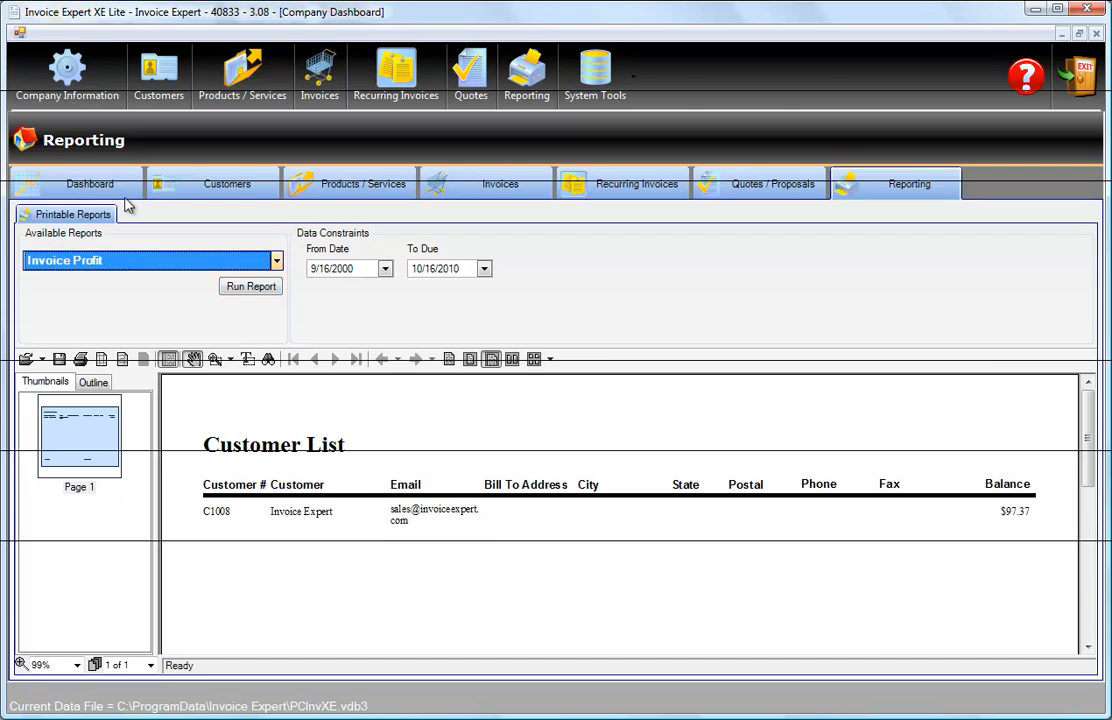
{"action": "left_click", "coordinate": [80, 188]}
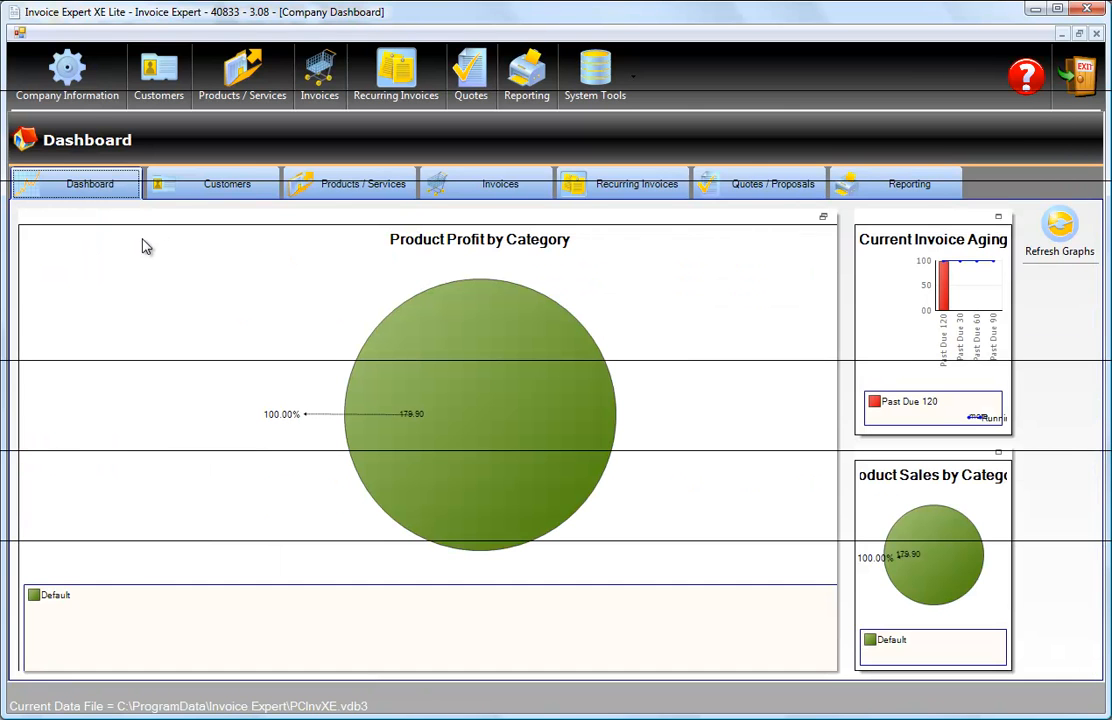
Open the company settings and examine the company banners, the default template and payment options, and the invoice display texts.
{"action": "left_click", "coordinate": [67, 72]}
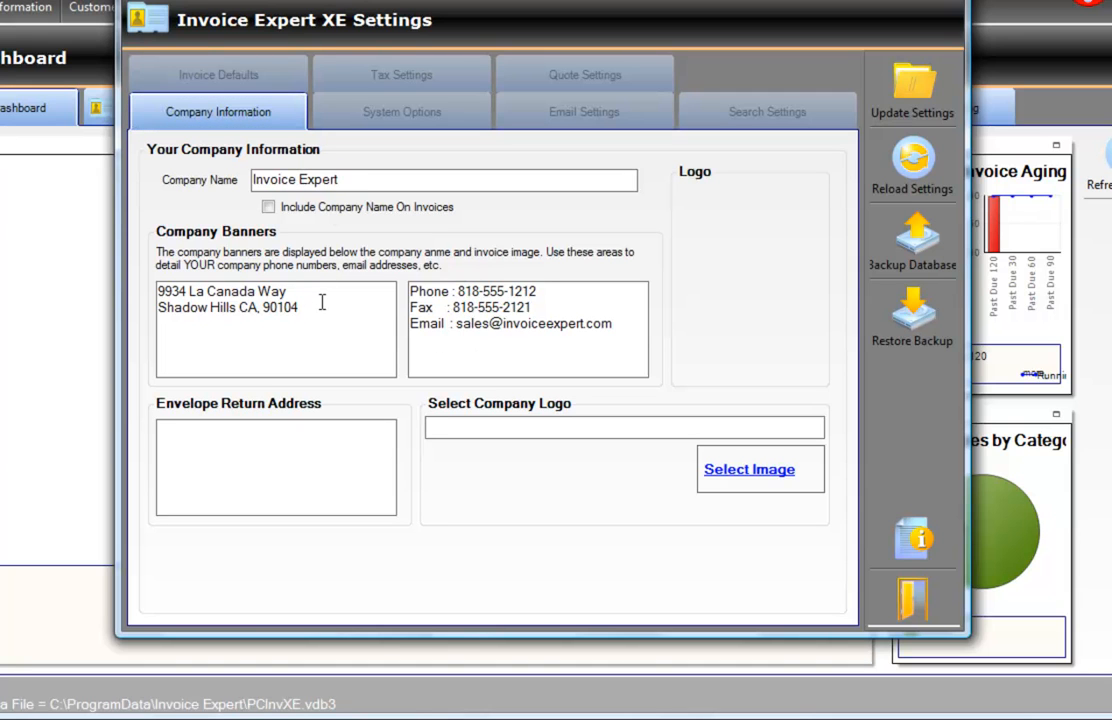
{"action": "left_click", "coordinate": [540, 306]}
{"action": "left_click", "coordinate": [228, 78]}
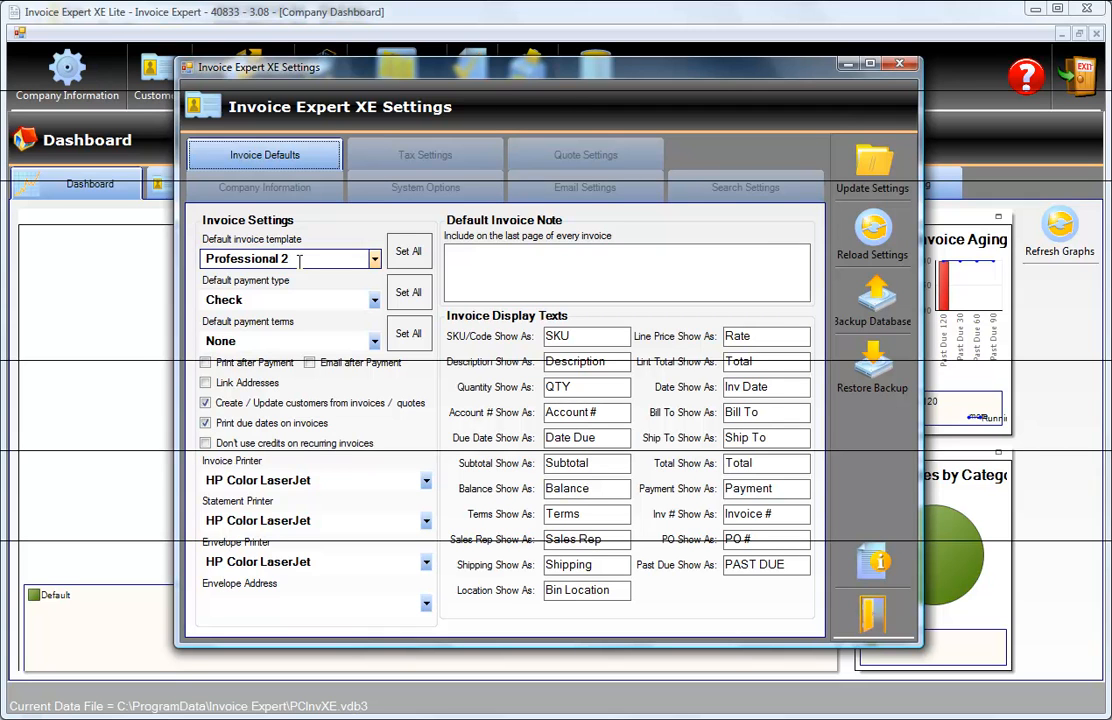
{"action": "left_click", "coordinate": [269, 299]}
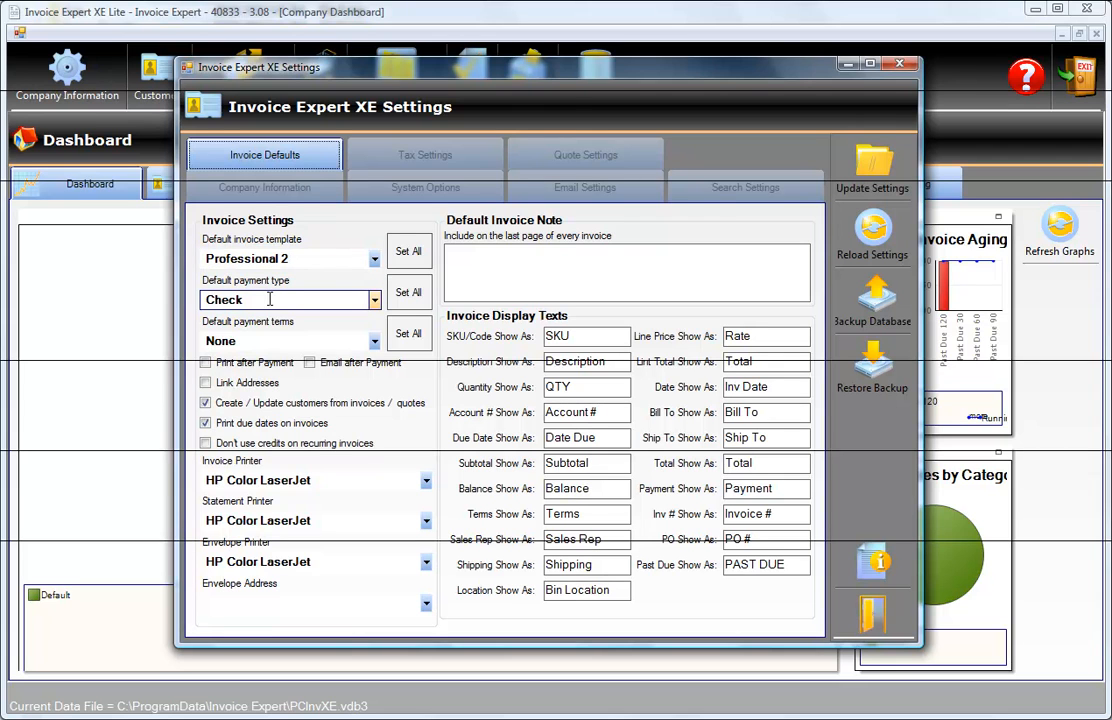
{"action": "left_click", "coordinate": [275, 340]}
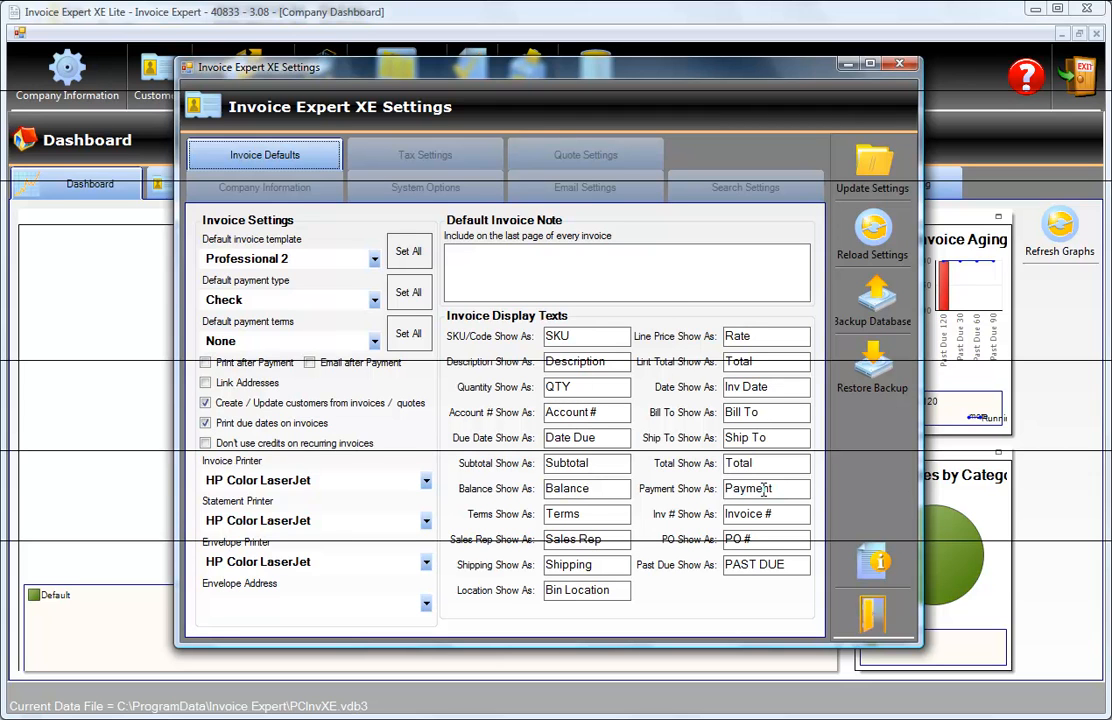
{"action": "left_click", "coordinate": [606, 334]}
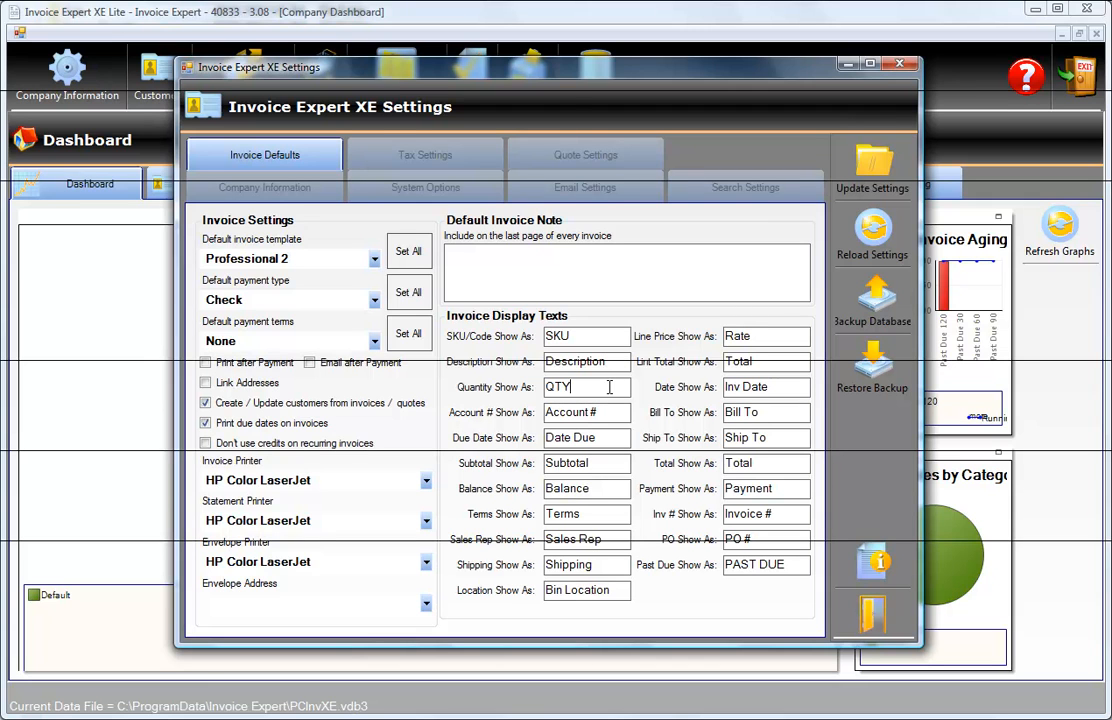
{"action": "left_click", "coordinate": [587, 334]}
Examine the default tax rate 1 and its printed description in the tax settings.
{"action": "left_click", "coordinate": [435, 157]}
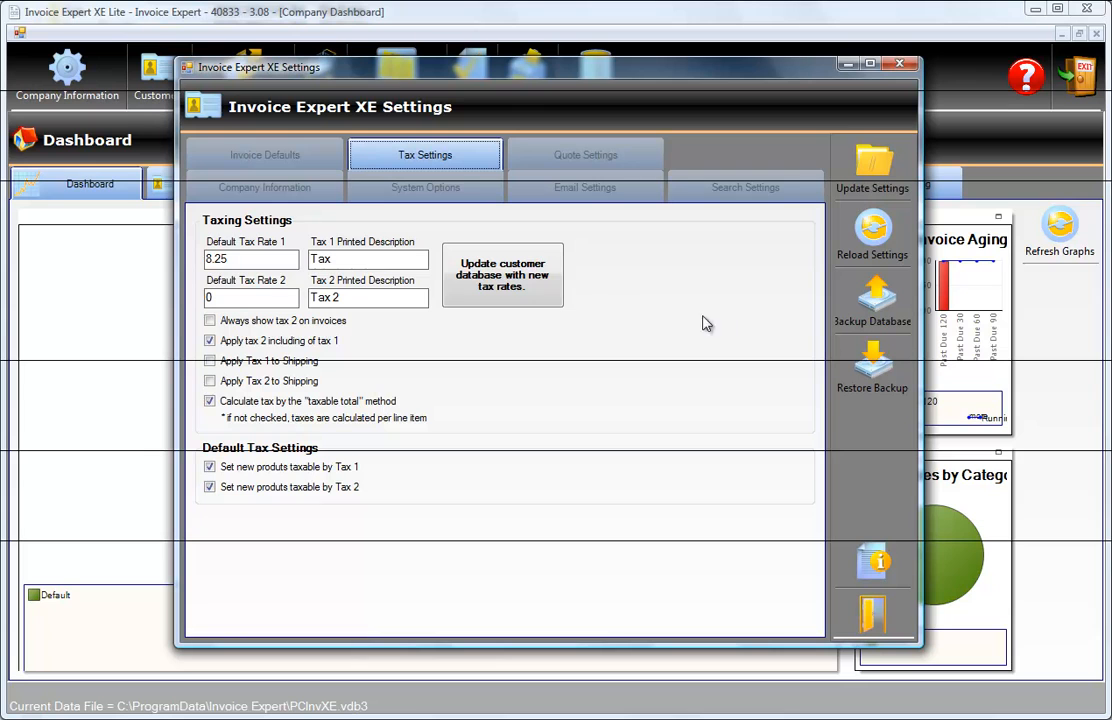
{"action": "left_click", "coordinate": [279, 259]}
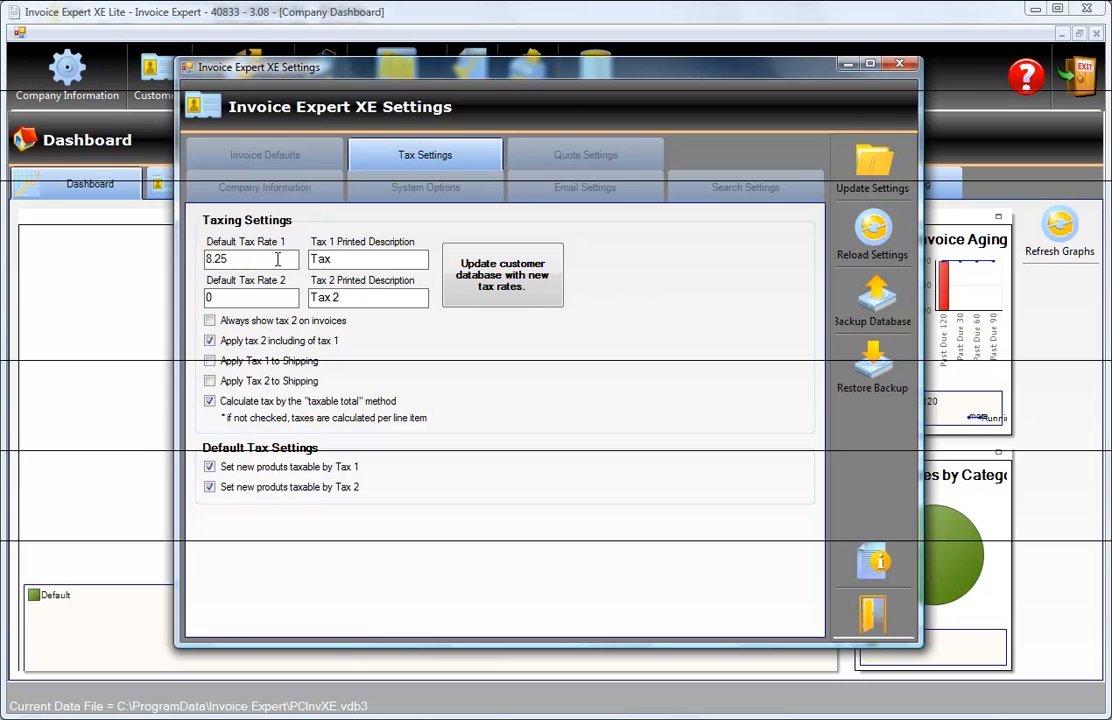
{"action": "left_click", "coordinate": [376, 257]}
{"action": "double_click", "coordinate": [363, 261]}
Set the SMTP server port to 587 in the email settings.
{"action": "left_click", "coordinate": [566, 194]}
{"action": "left_click", "coordinate": [356, 256]}
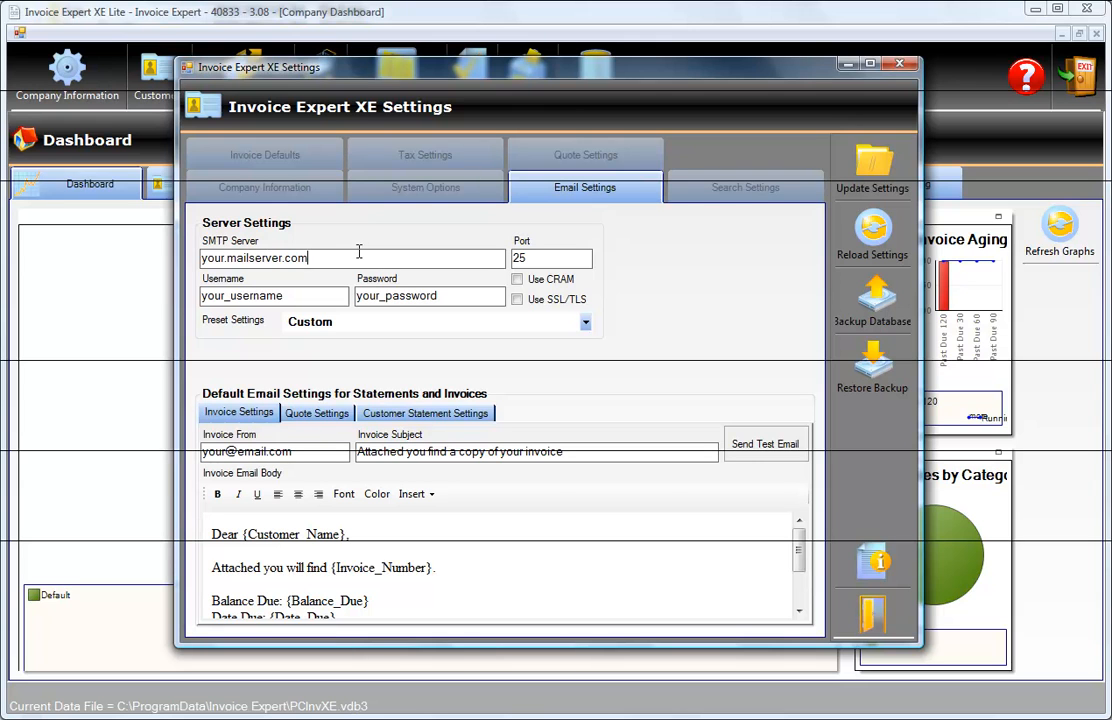
{"action": "left_click_drag", "start_coordinate": [363, 251], "coordinate": [166, 252]}
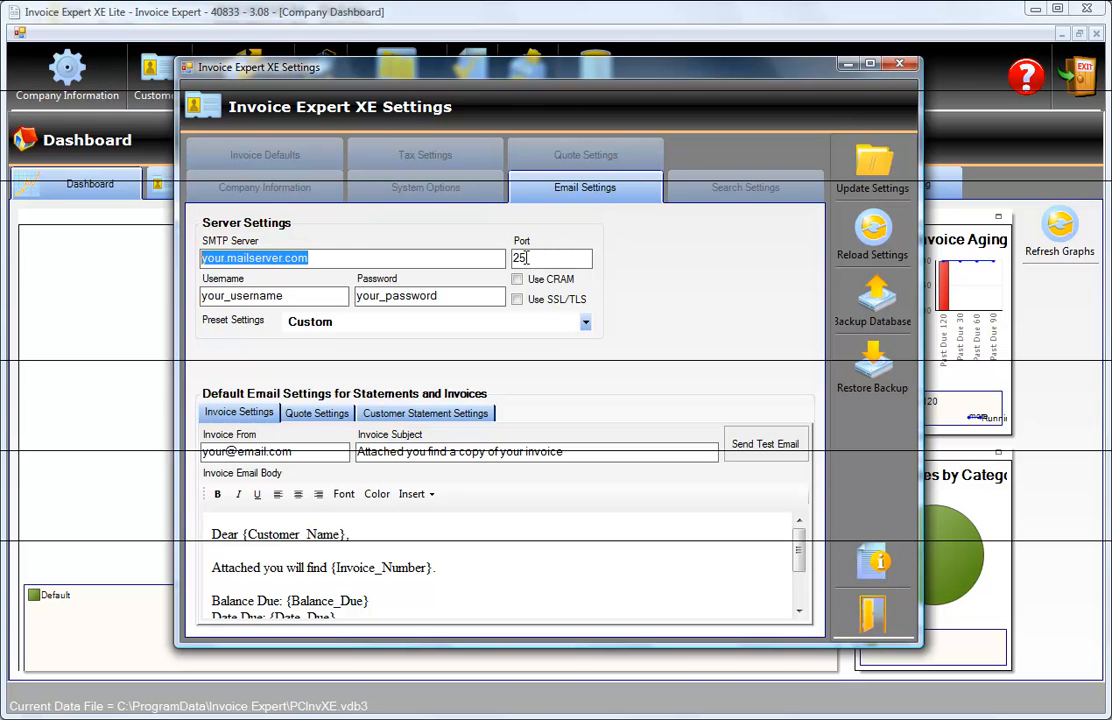
{"action": "double_click", "coordinate": [581, 259]}
{"action": "type", "text": "58"}
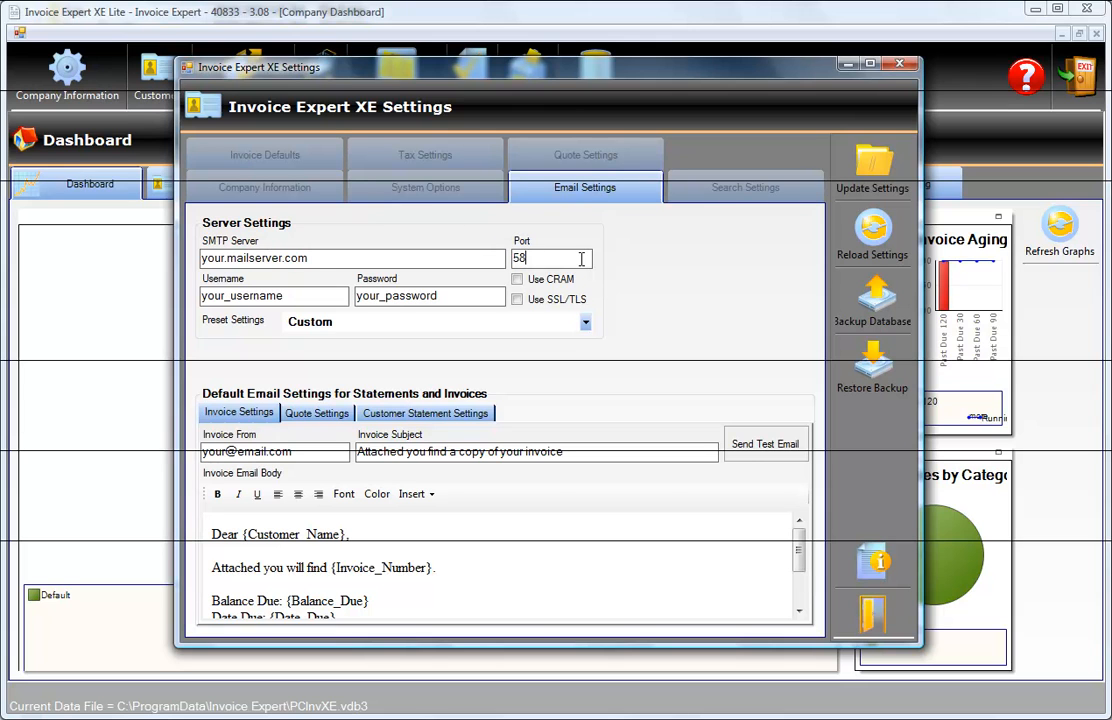
{"action": "type", "text": "7"}
{"action": "left_click", "coordinate": [454, 295]}
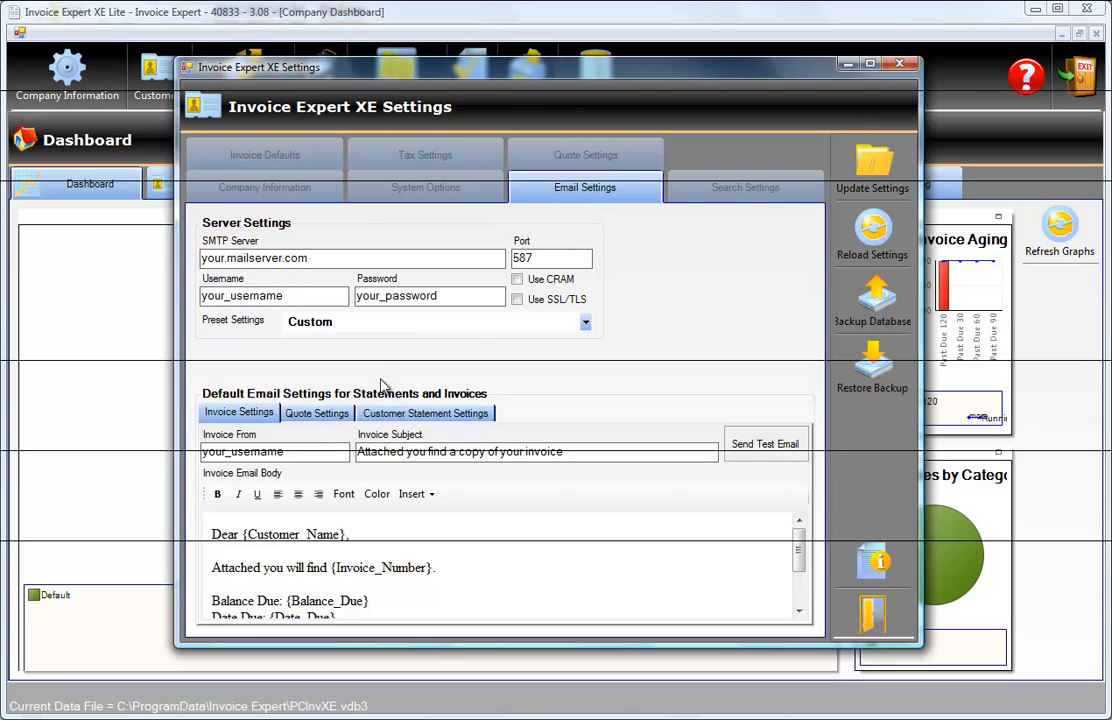
Save the updated settings, acknowledge the message and close the settings window.
{"action": "left_click", "coordinate": [873, 178]}
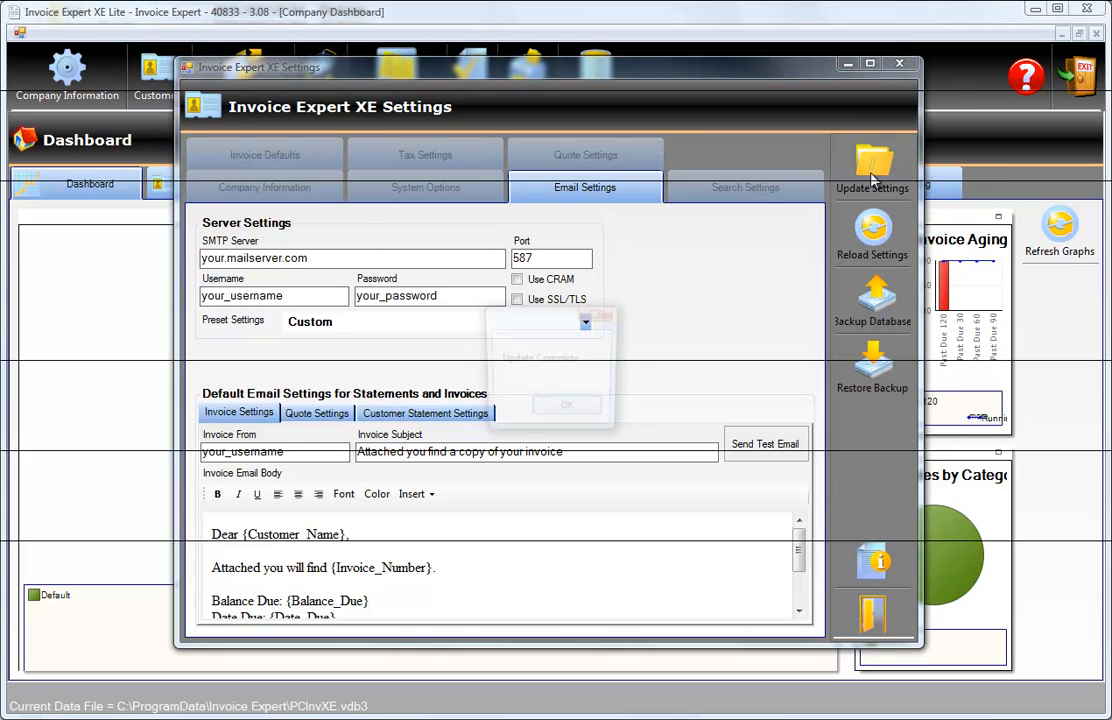
{"action": "left_click", "coordinate": [568, 412]}
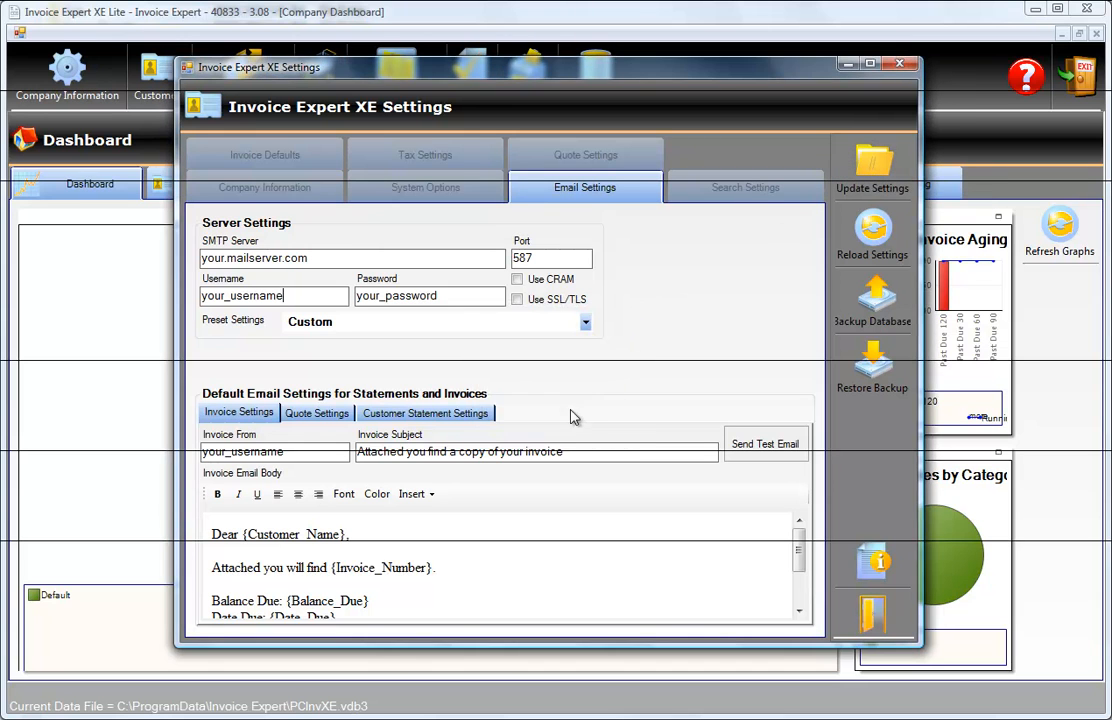
{"action": "left_click", "coordinate": [880, 610]}
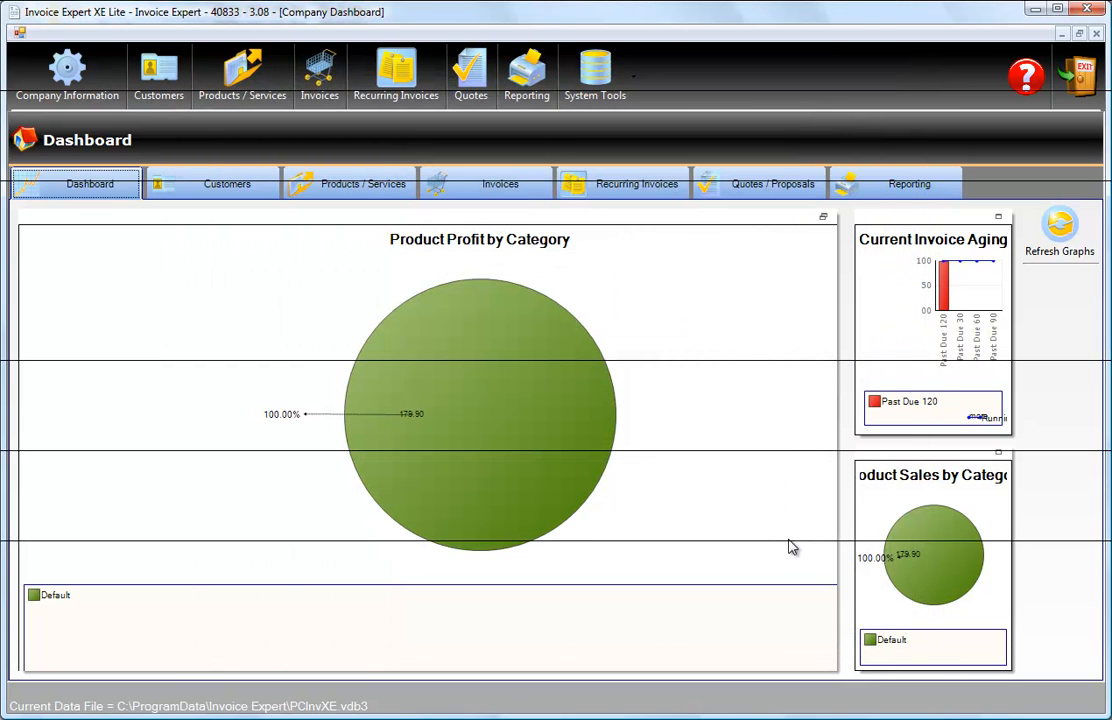
Open the invoices section, start a new invoice and view the list of existing customers.
{"action": "left_click", "coordinate": [319, 90]}
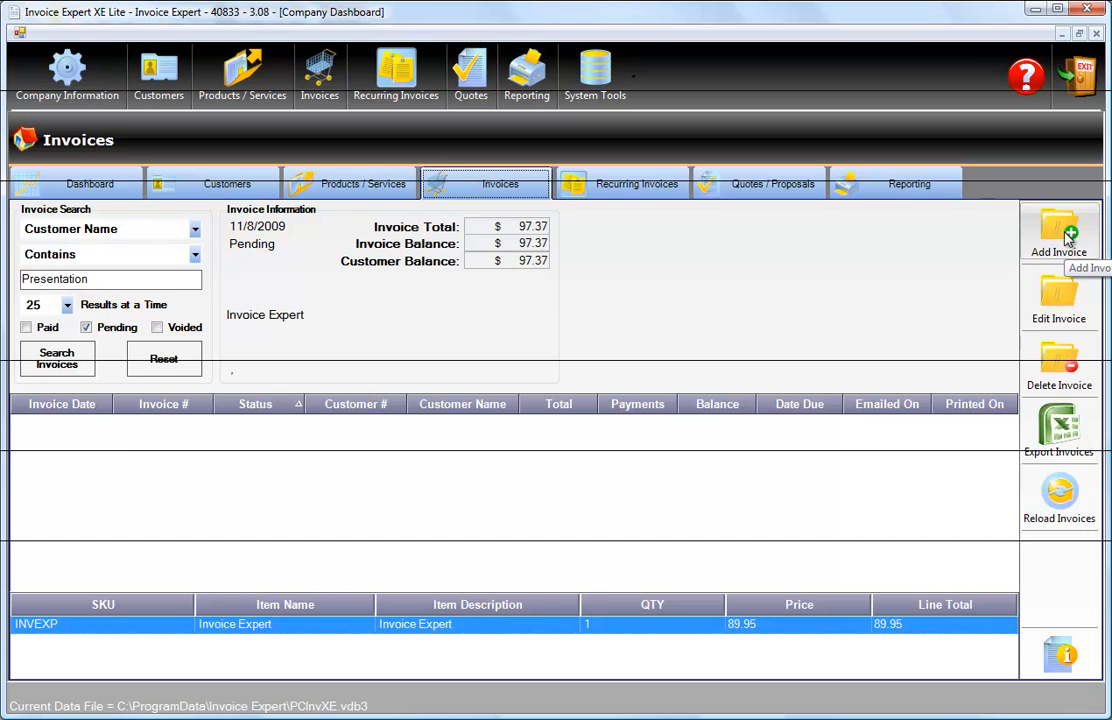
{"action": "left_click", "coordinate": [1062, 232]}
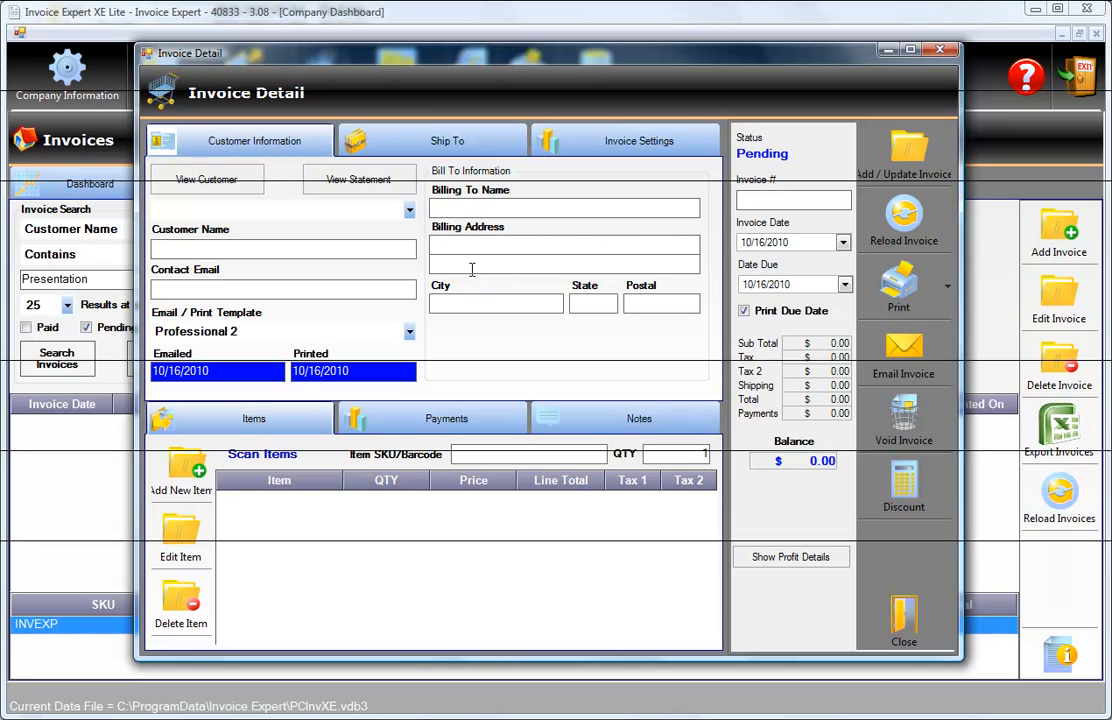
{"action": "left_click", "coordinate": [410, 210]}
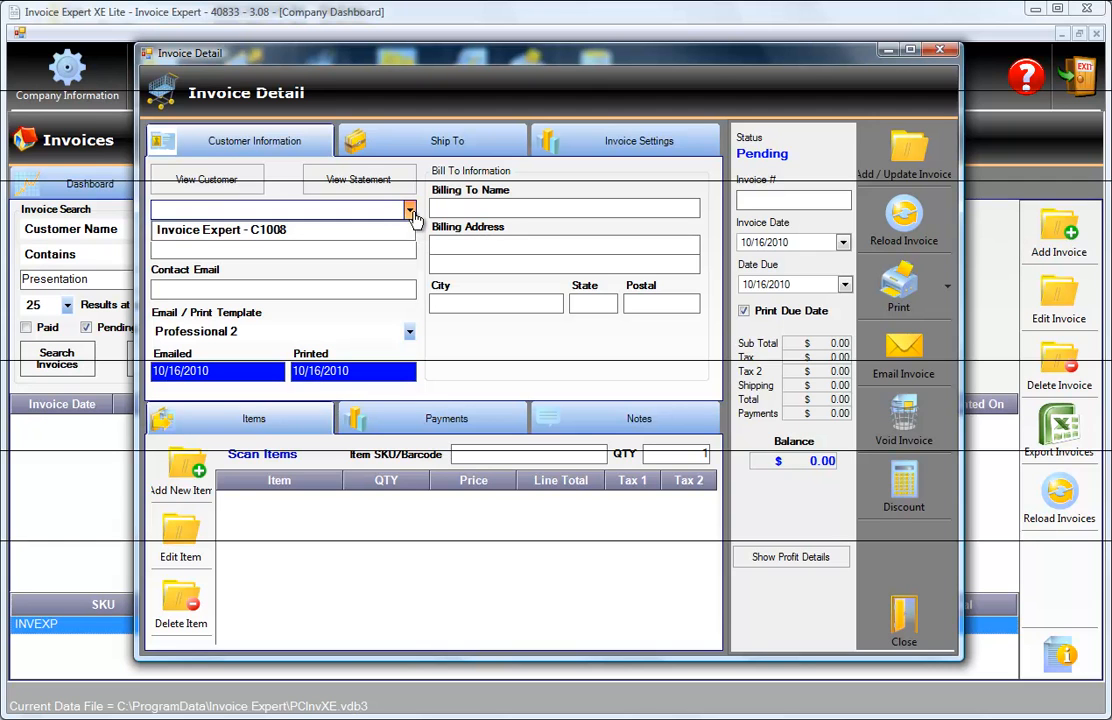
{"action": "left_click", "coordinate": [410, 210]}
Enter Presentation as the invoice's customer name and billing name, and fill in the contact email.
{"action": "left_click", "coordinate": [351, 248]}
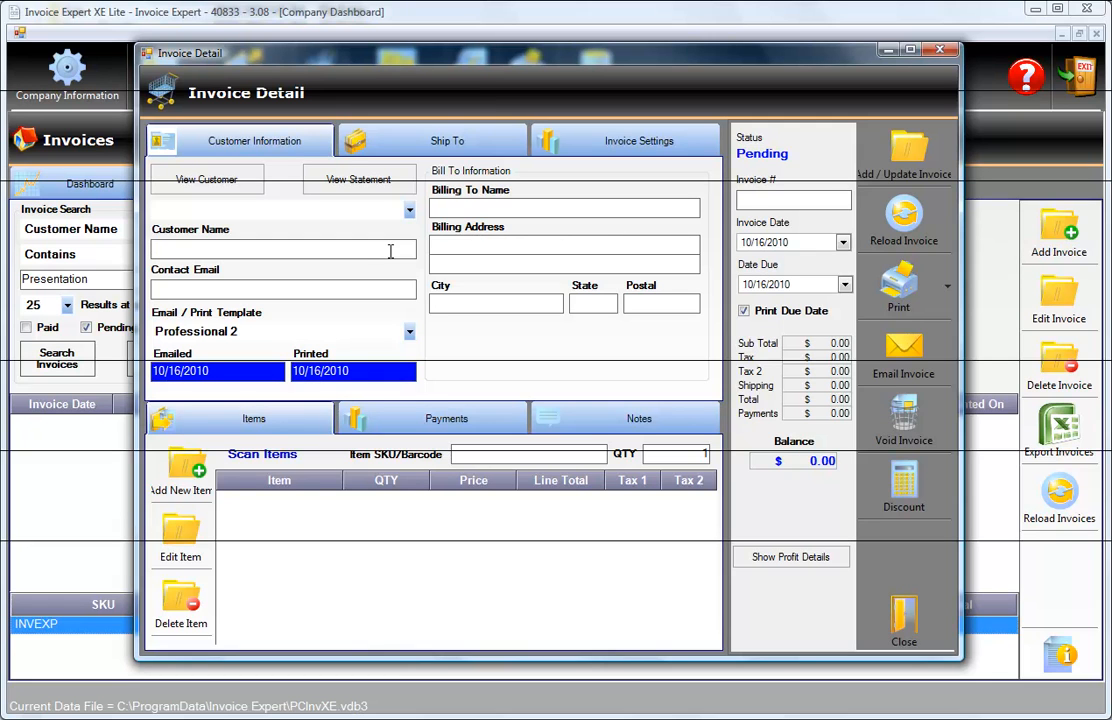
{"action": "type", "text": "Presentation"}
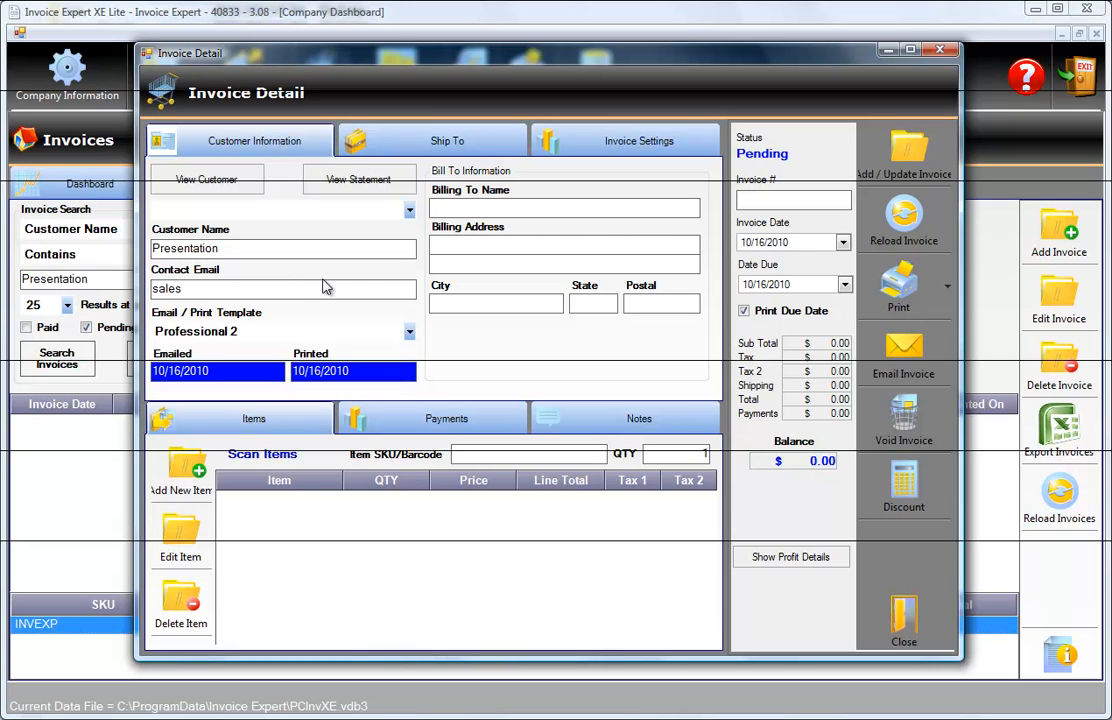
{"action": "type", "text": "iceexper"}
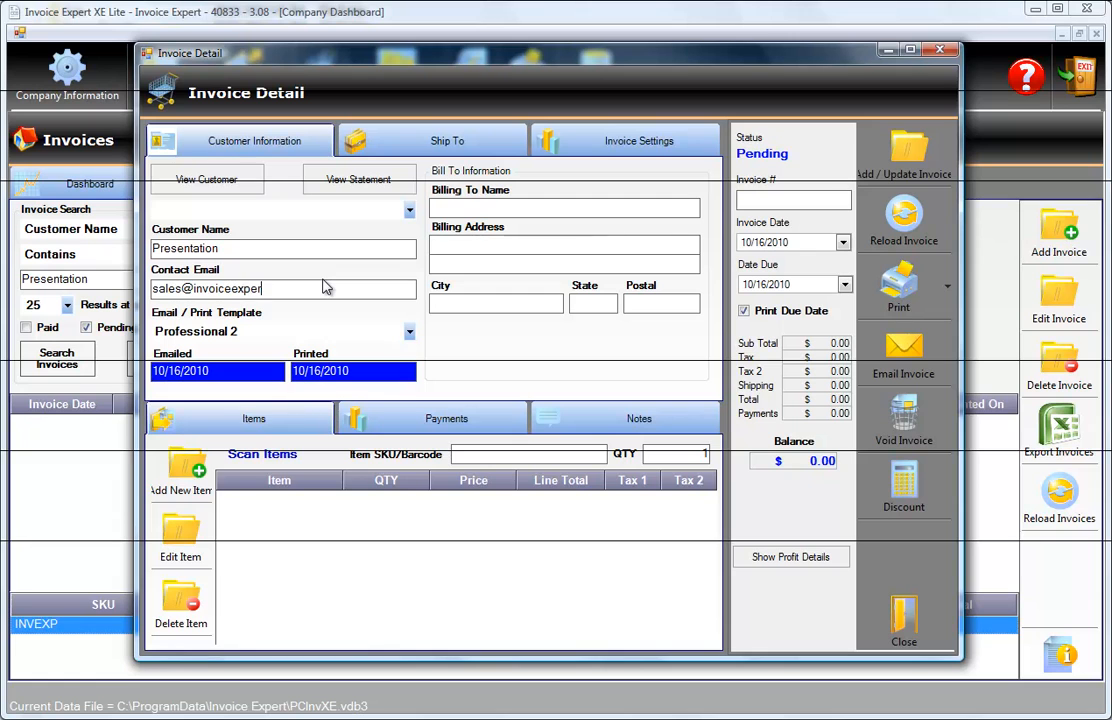
{"action": "key", "text": "Tab"}
{"action": "key", "text": "Tab"}
{"action": "key", "text": "Tab"}
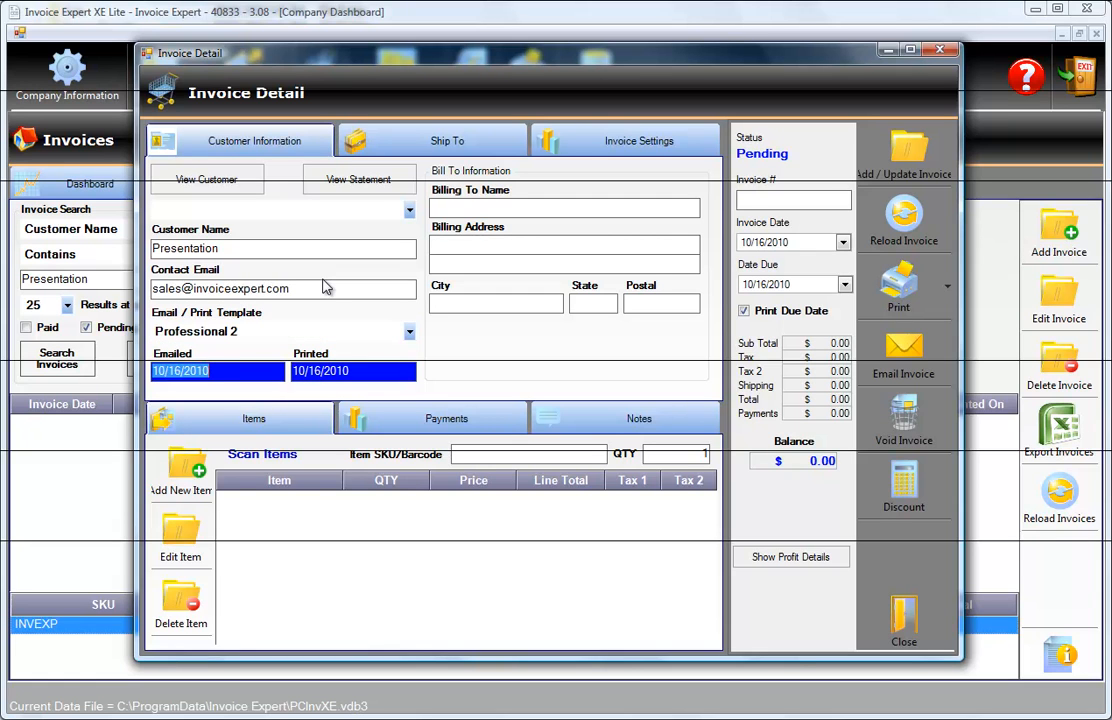
{"action": "left_click", "coordinate": [478, 209]}
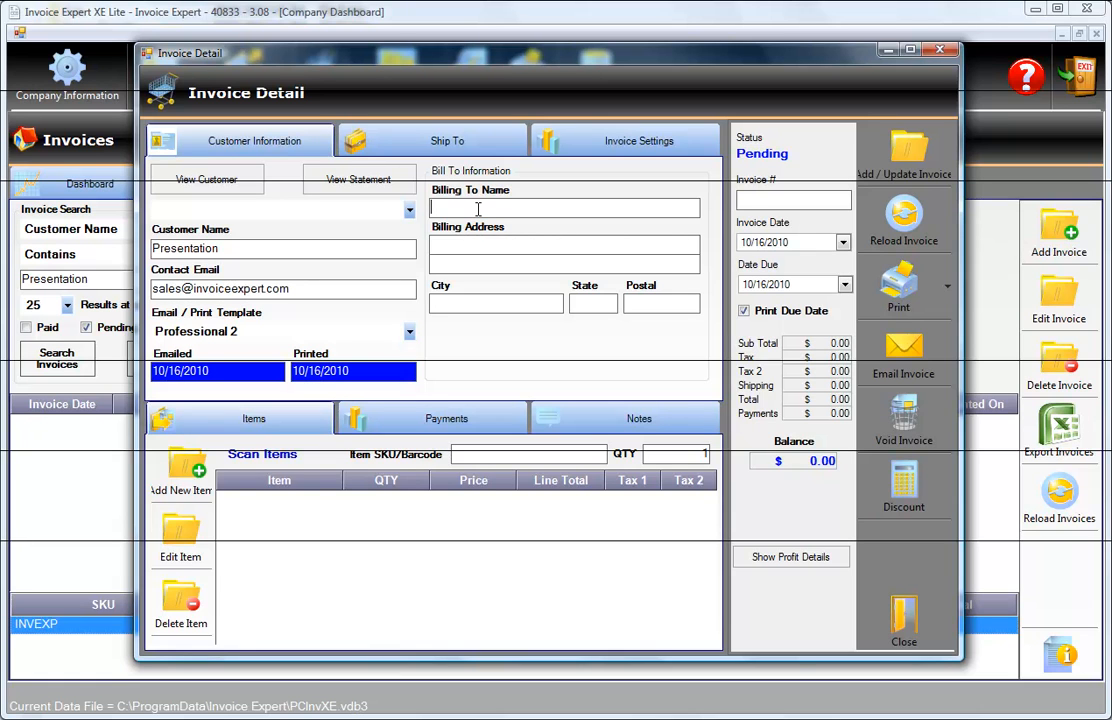
{"action": "type", "text": "Presentation"}
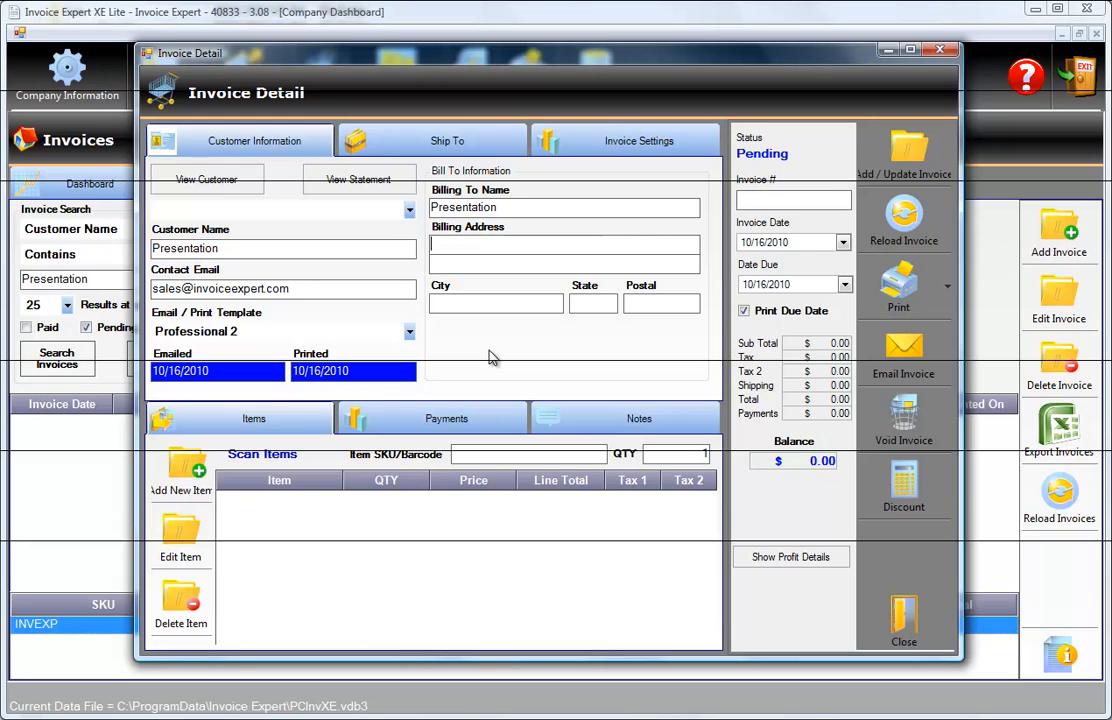
Set the shipping information to match the billing information and the Ship By method to None.
{"action": "left_click", "coordinate": [424, 143]}
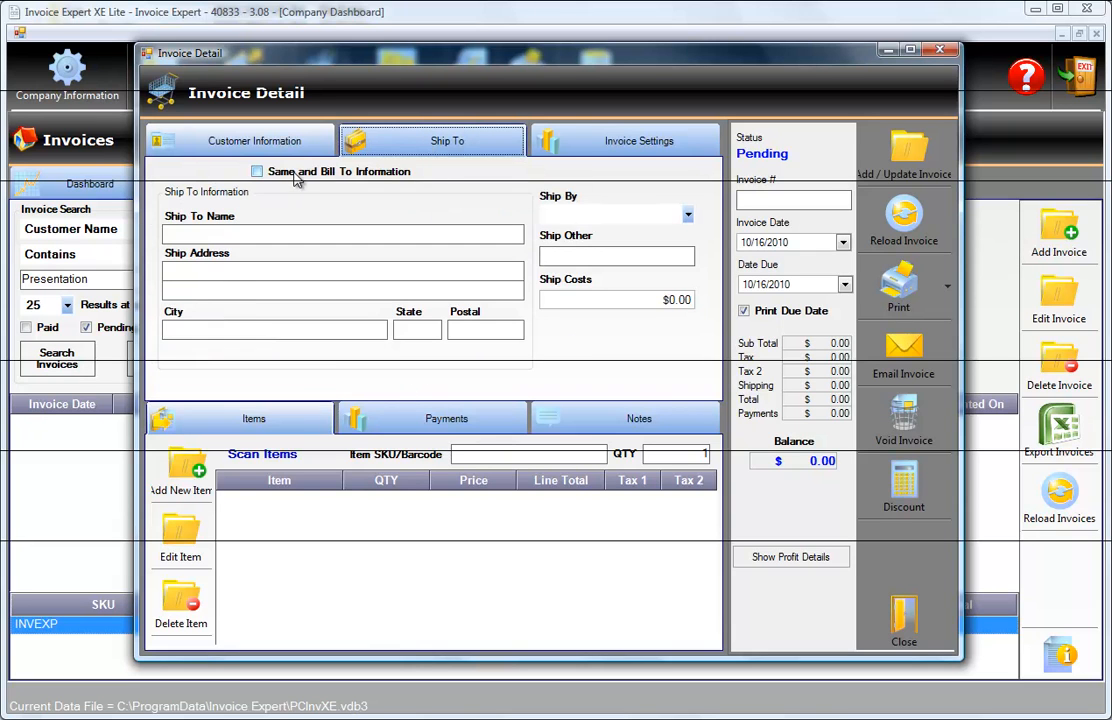
{"action": "left_click", "coordinate": [258, 171]}
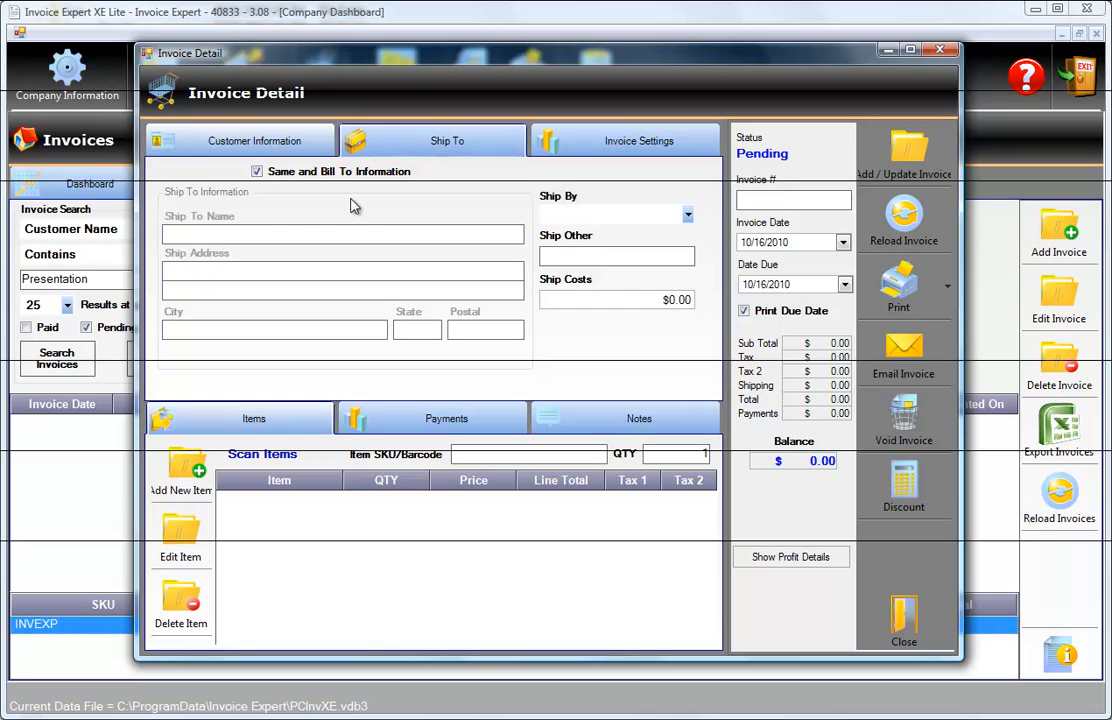
{"action": "left_click", "coordinate": [687, 216]}
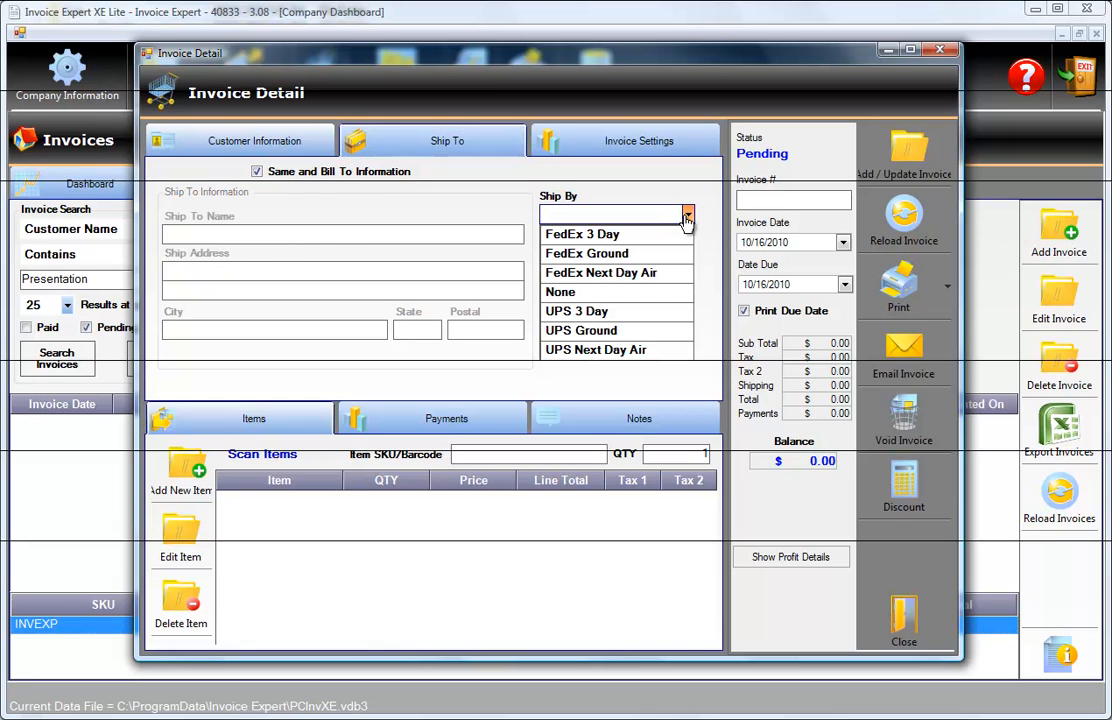
{"action": "left_click", "coordinate": [579, 294]}
{"action": "left_click", "coordinate": [582, 256]}
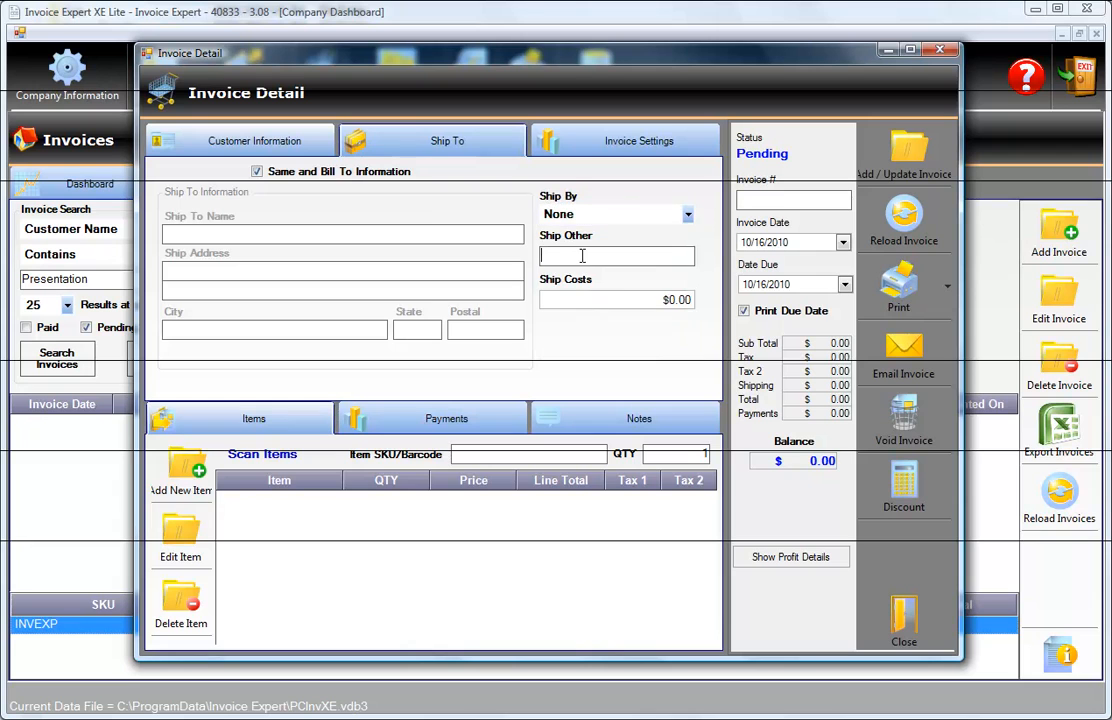
Set the invoice's payment terms to On Receipt and leave the PO number blank.
{"action": "left_click", "coordinate": [615, 150]}
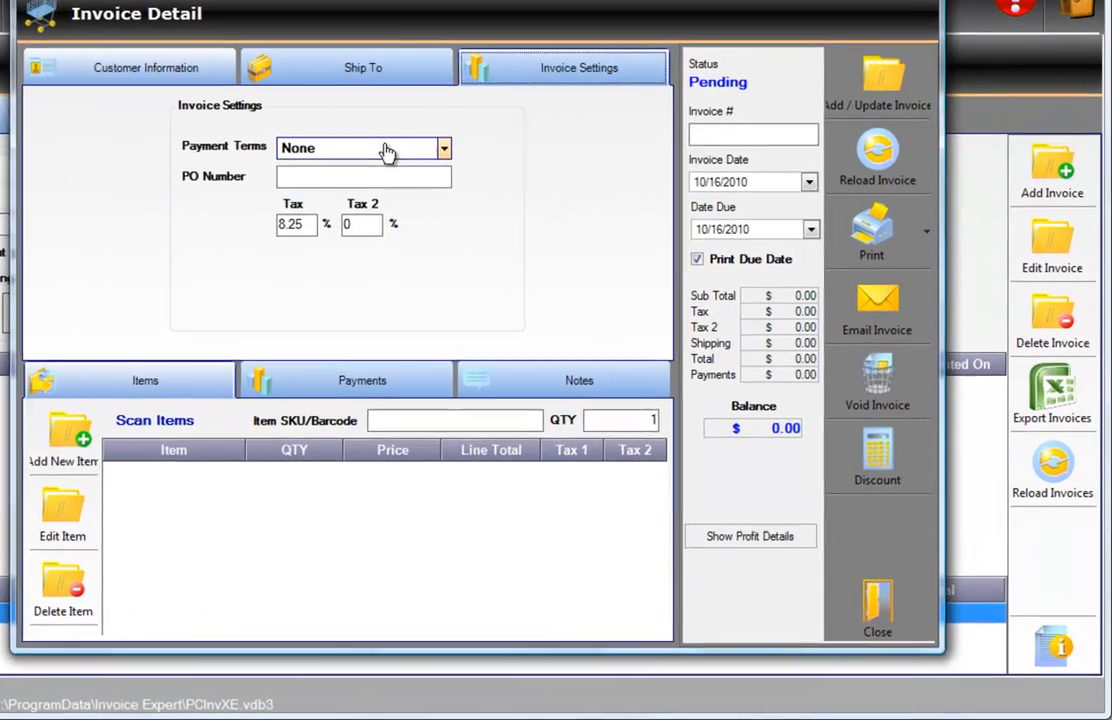
{"action": "left_click", "coordinate": [467, 214]}
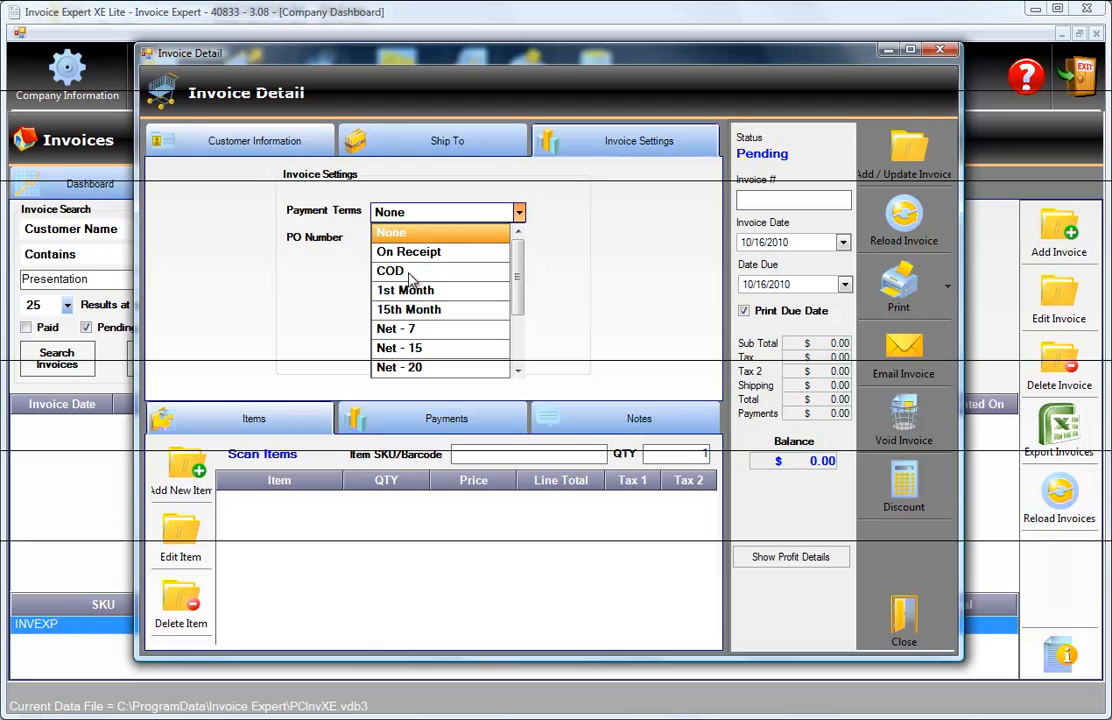
{"action": "left_click_drag", "start_coordinate": [521, 278], "coordinate": [524, 241]}
{"action": "left_click", "coordinate": [415, 252]}
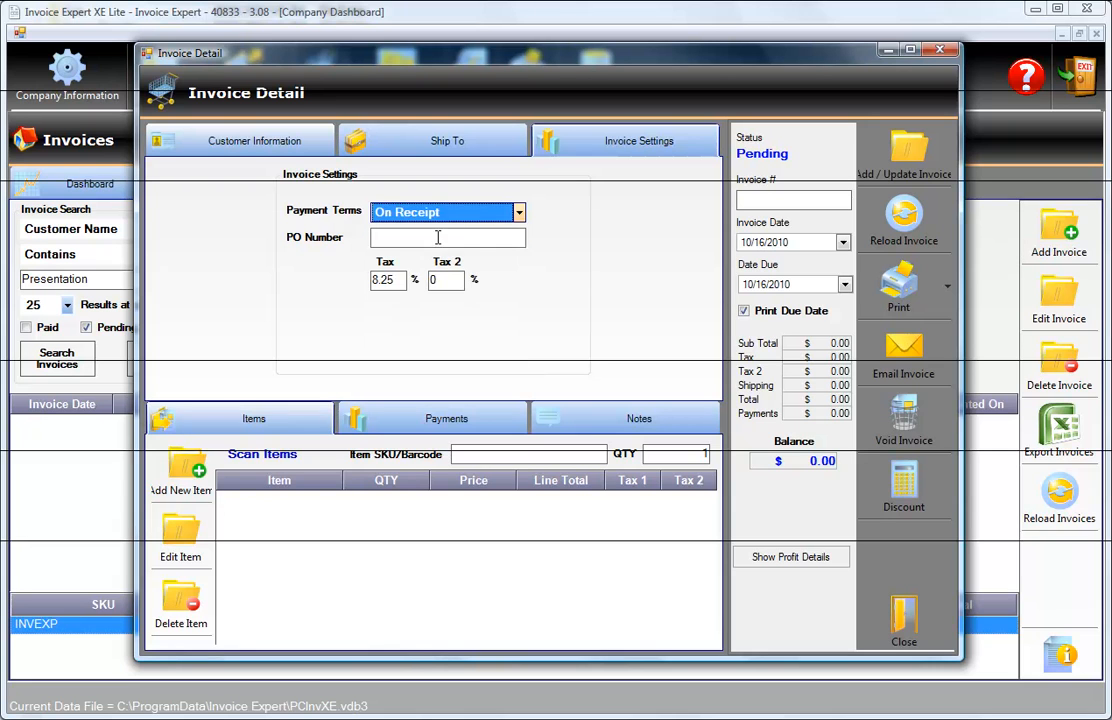
{"action": "left_click", "coordinate": [411, 237]}
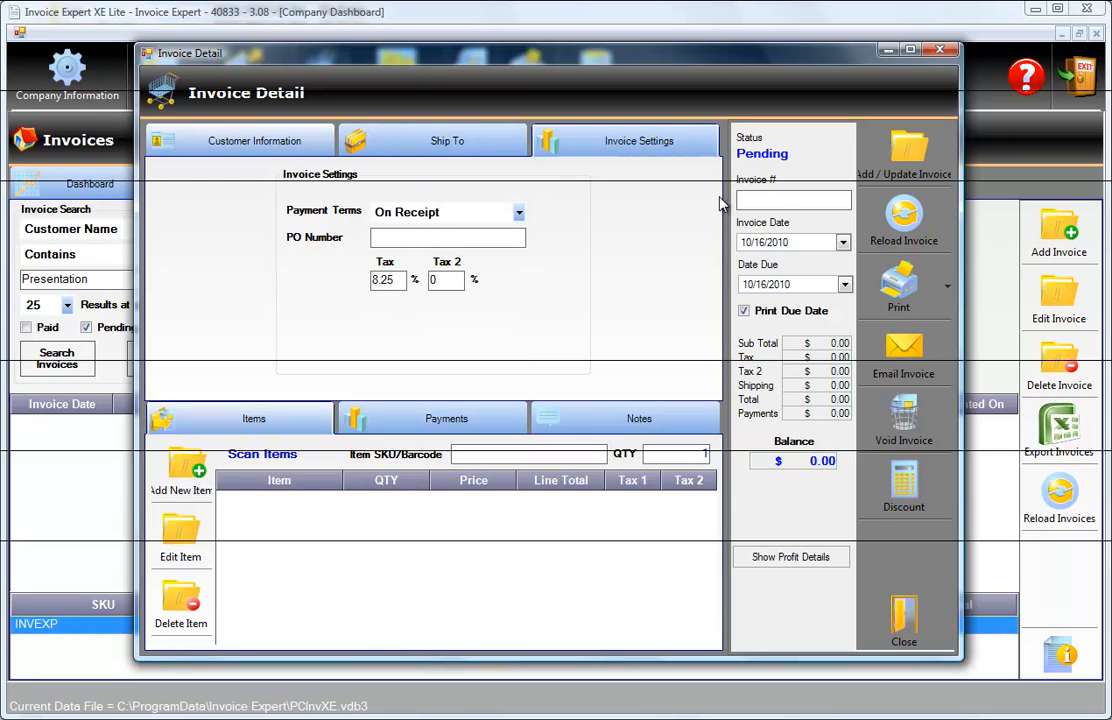
Return to the customer information, save the new invoice and acknowledge the message.
{"action": "left_click", "coordinate": [262, 146]}
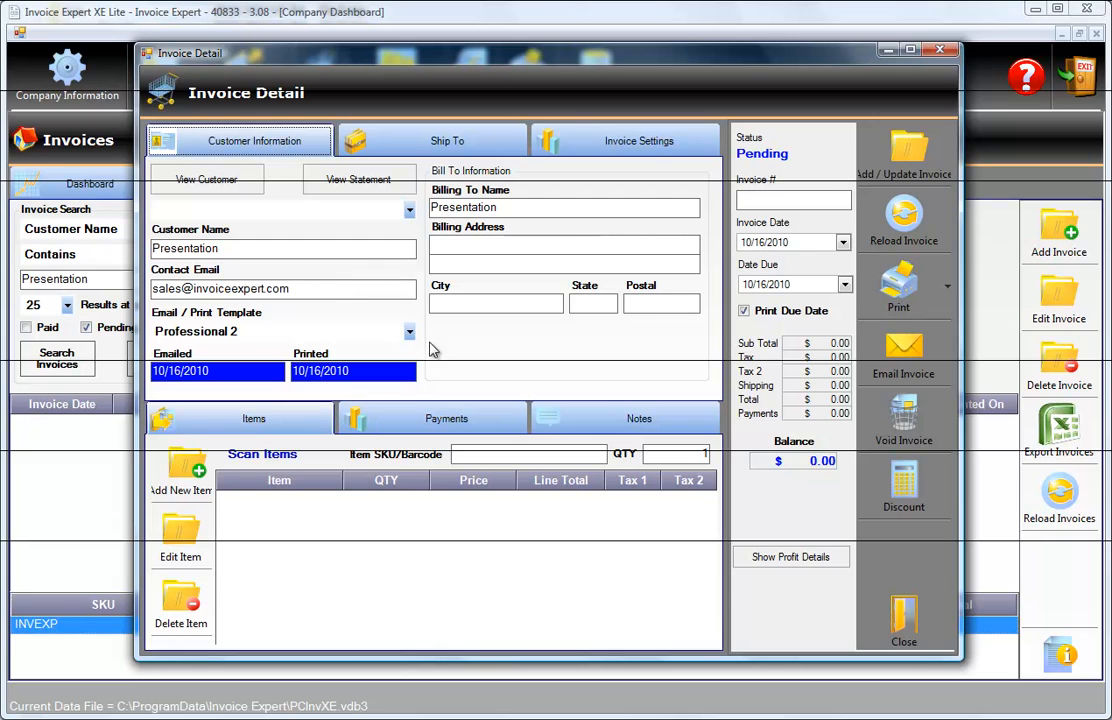
{"action": "left_click", "coordinate": [897, 176]}
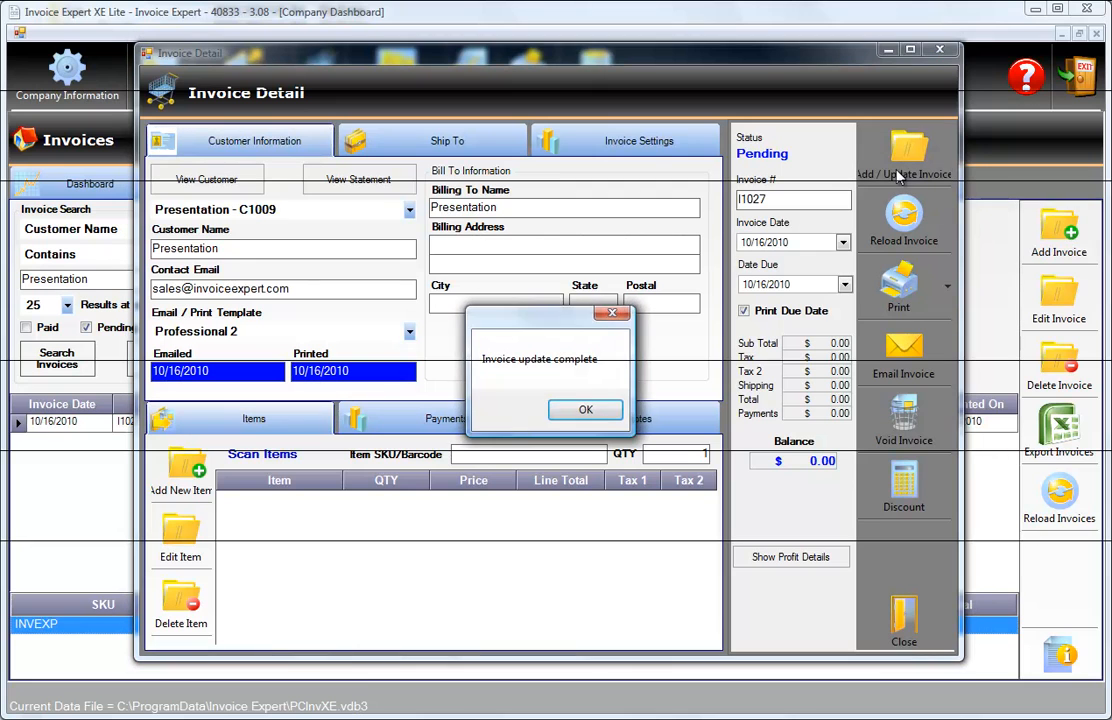
{"action": "left_click", "coordinate": [588, 412]}
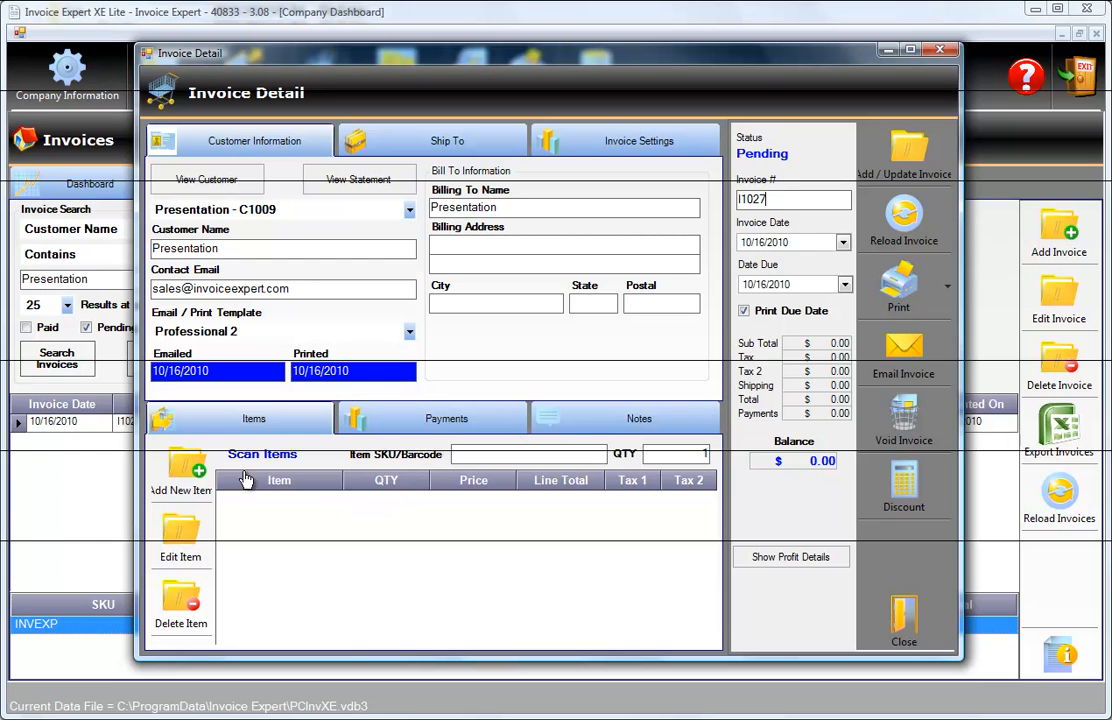
Start a new invoice item, view the stored items and enter "In" as the product name search text.
{"action": "left_click", "coordinate": [182, 476]}
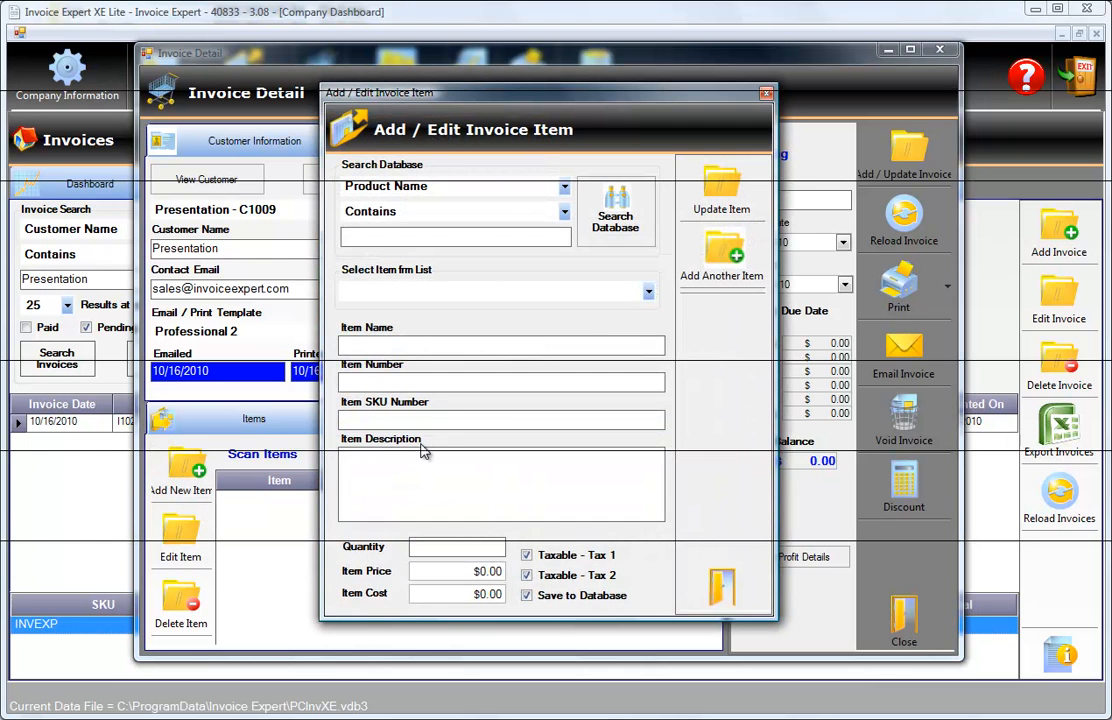
{"action": "left_click", "coordinate": [648, 291]}
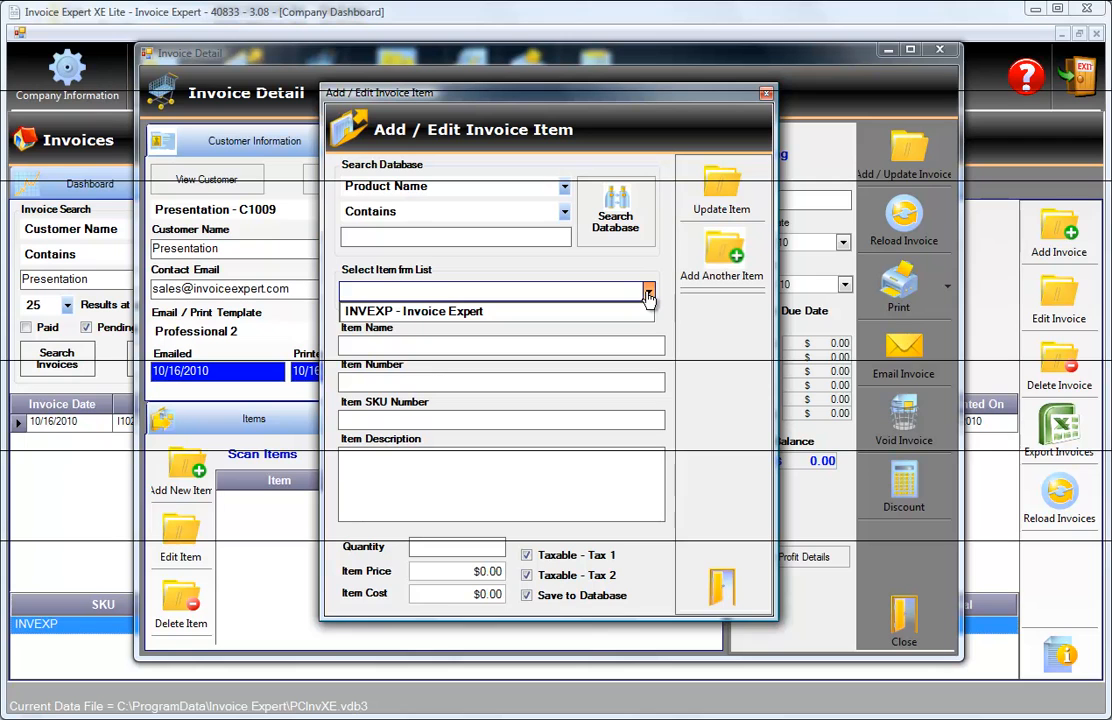
{"action": "left_click", "coordinate": [648, 291]}
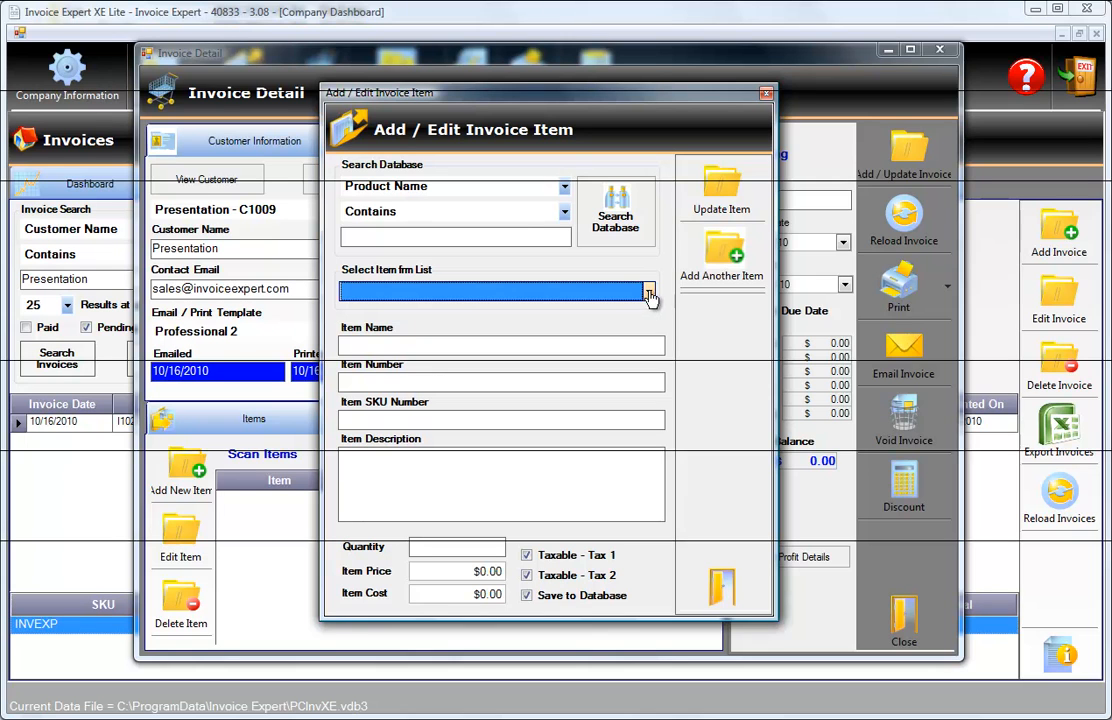
{"action": "left_click", "coordinate": [389, 239]}
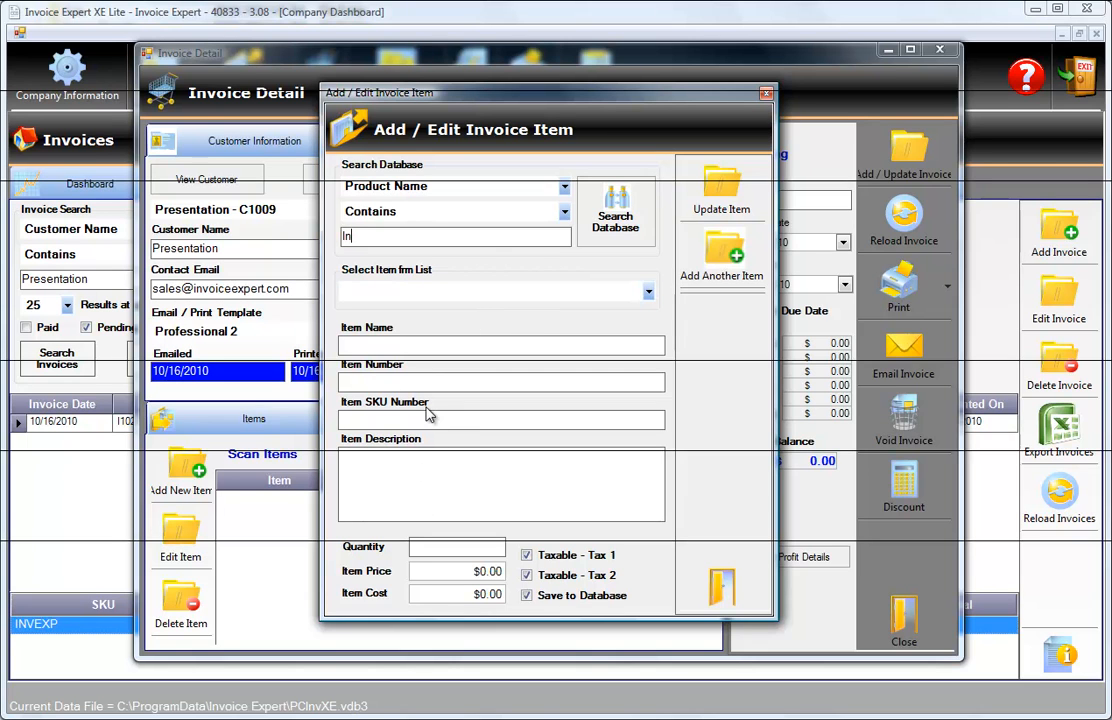
Enter Presentation as the new item's name, item number and SKU number.
{"action": "left_click", "coordinate": [432, 346]}
{"action": "type", "text": "Presentation"}
{"action": "left_click", "coordinate": [409, 381]}
{"action": "type", "text": "Presentation"}
{"action": "left_click", "coordinate": [419, 420]}
{"action": "type", "text": "Presentation"}
Enter "Presentation - Item Description" as the new item's description.
{"action": "left_click", "coordinate": [420, 459]}
{"action": "type", "text": "Presentation"}
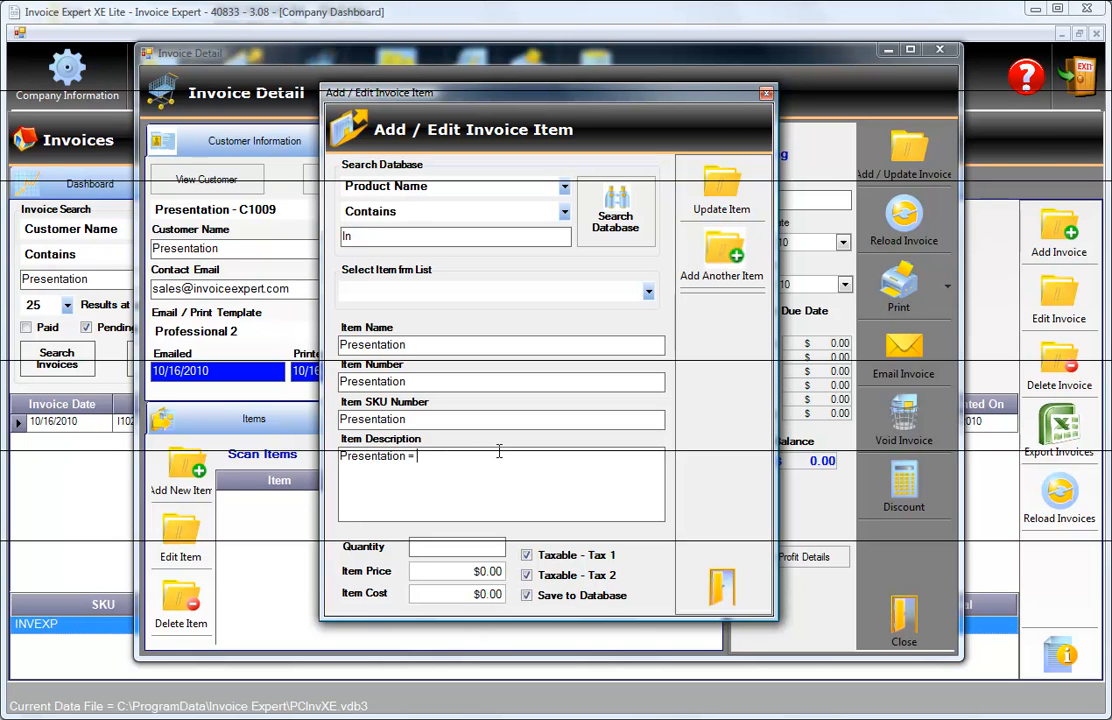
{"action": "type", "text": " - "}
{"action": "type", "text": "D"}
{"action": "type", "text": "tem "}
{"action": "type", "text": "Descr"}
{"action": "type", "text": "iption"}
Set the item's quantity to 1, its price to $25.00 and its cost to $7.50.
{"action": "left_click", "coordinate": [454, 544]}
{"action": "type", "text": "1"}
{"action": "key", "text": "Tab"}
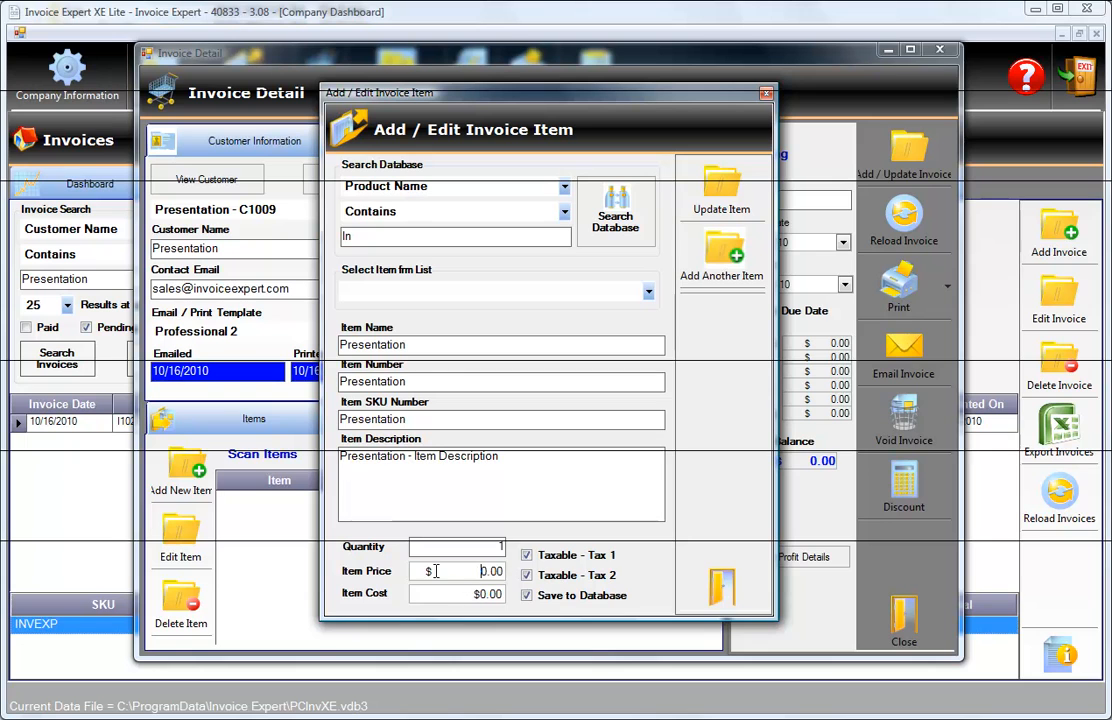
{"action": "type", "text": "25"}
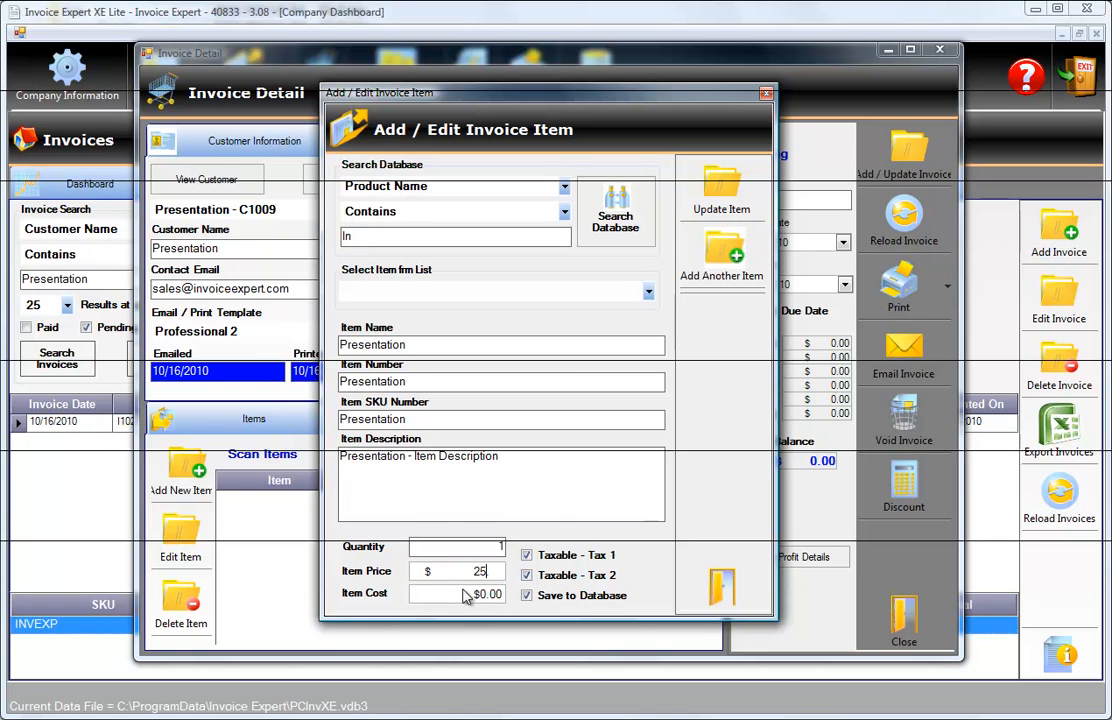
{"action": "key", "text": "Tab"}
{"action": "left_click_drag", "start_coordinate": [444, 594], "coordinate": [575, 598]}
{"action": "type", "text": "7.5"}
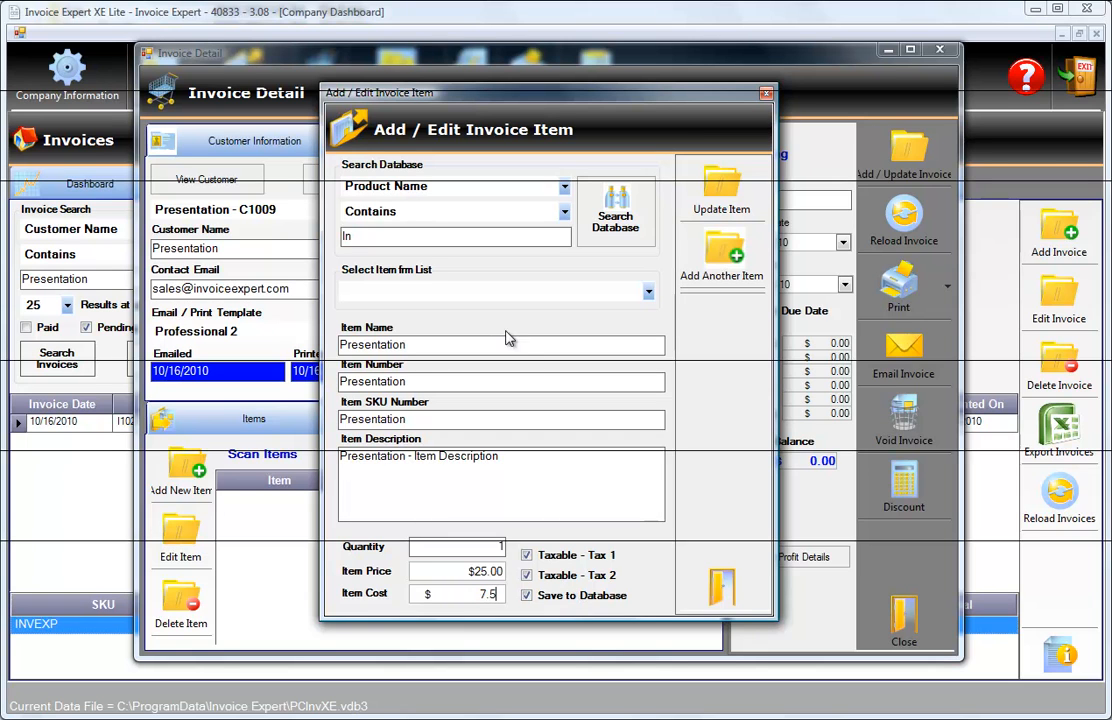
{"action": "left_click", "coordinate": [531, 477]}
Save the new item to the invoice, acknowledge the message and close the item window.
{"action": "left_click", "coordinate": [721, 207]}
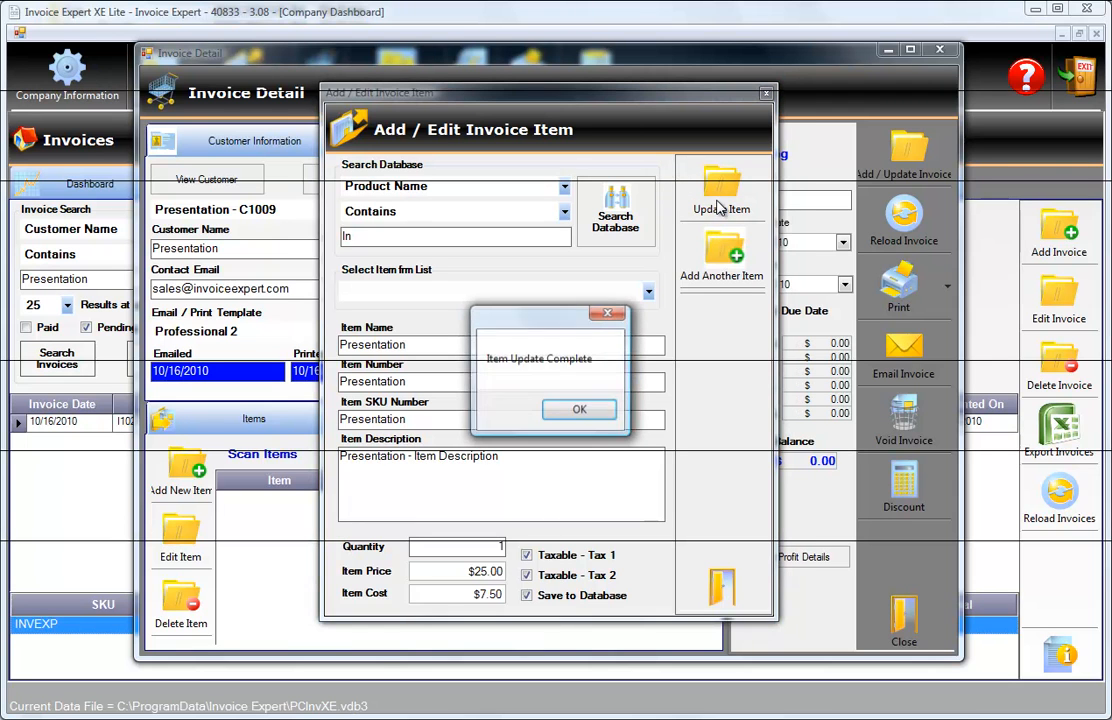
{"action": "left_click", "coordinate": [585, 414]}
{"action": "left_click", "coordinate": [719, 588]}
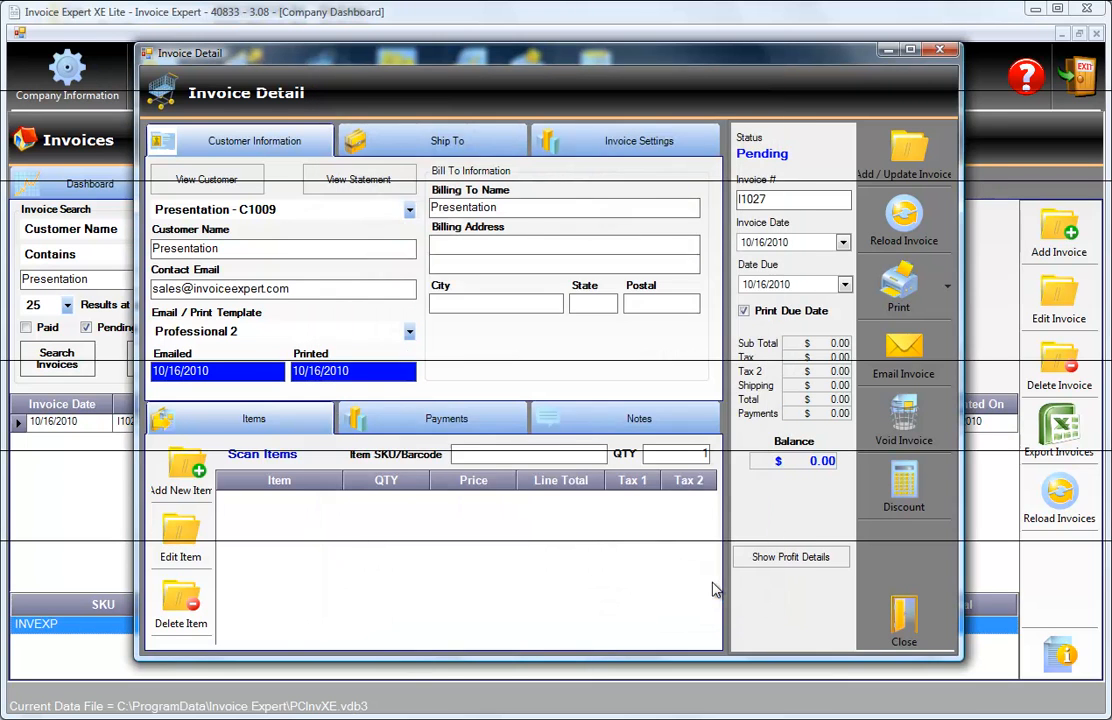
Select the invoice's Presentation item and show the invoice profit details, toggling them off and on again.
{"action": "left_click", "coordinate": [380, 499]}
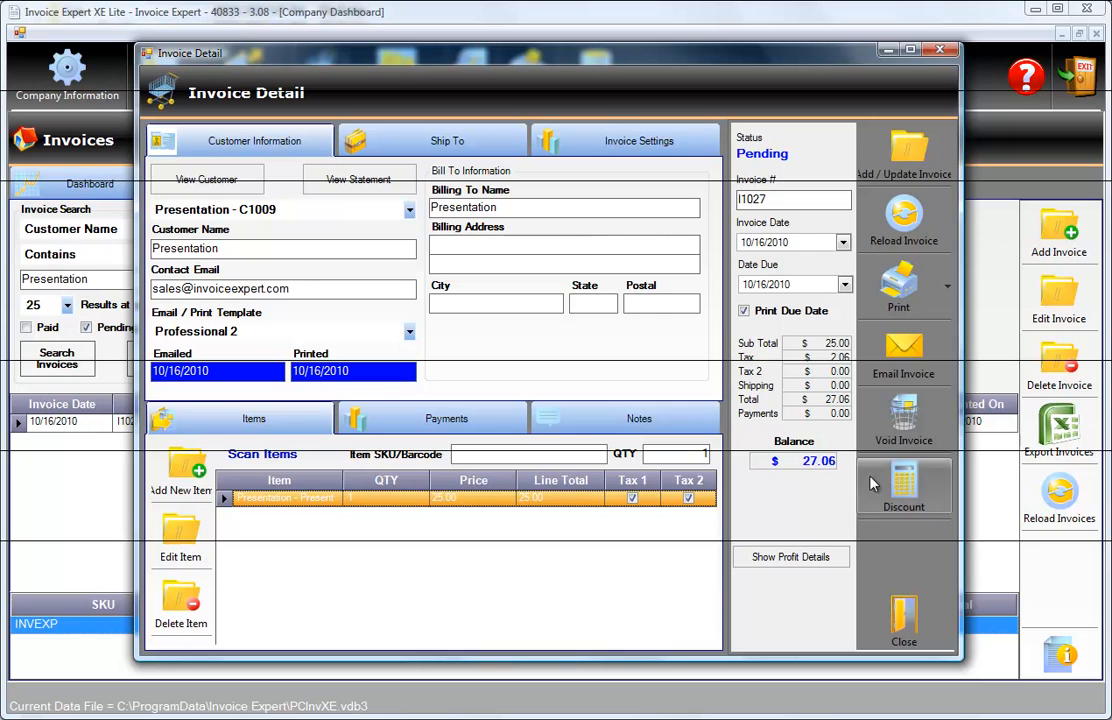
{"action": "left_click", "coordinate": [778, 562]}
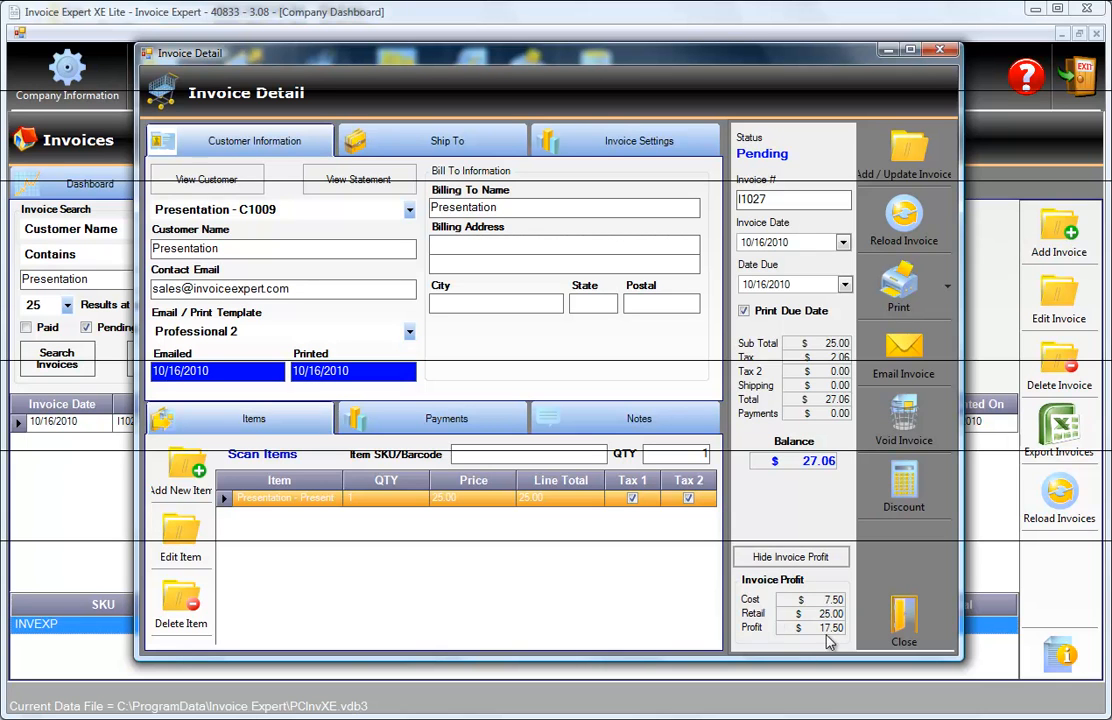
{"action": "left_click", "coordinate": [786, 559]}
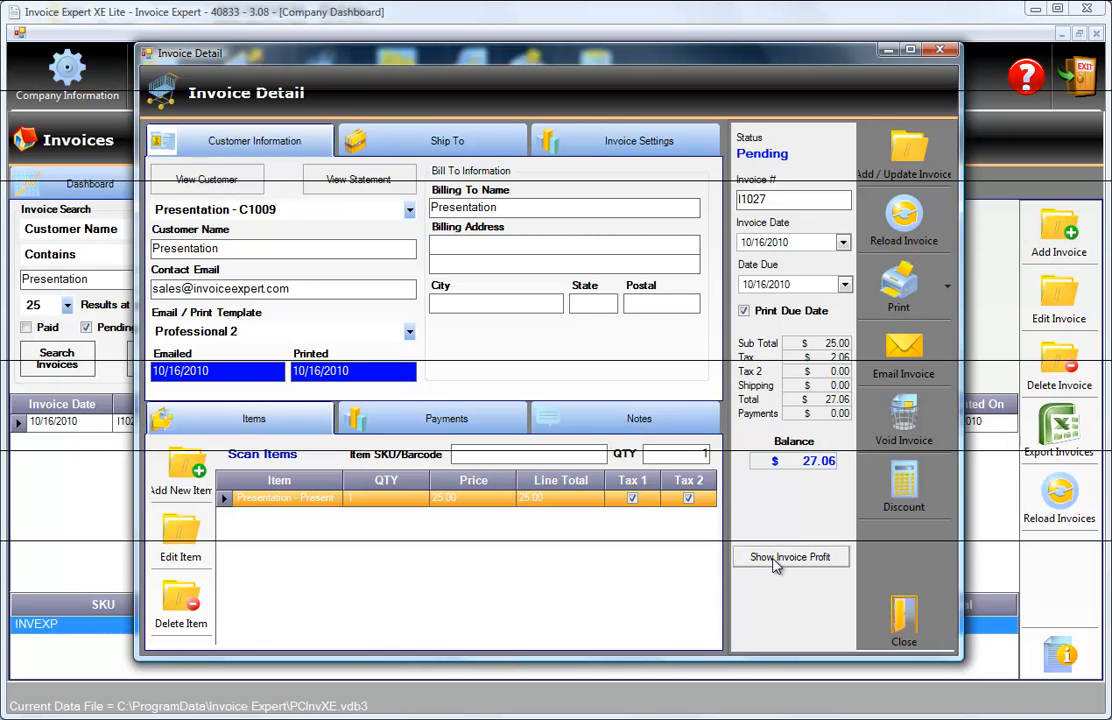
{"action": "left_click", "coordinate": [776, 562]}
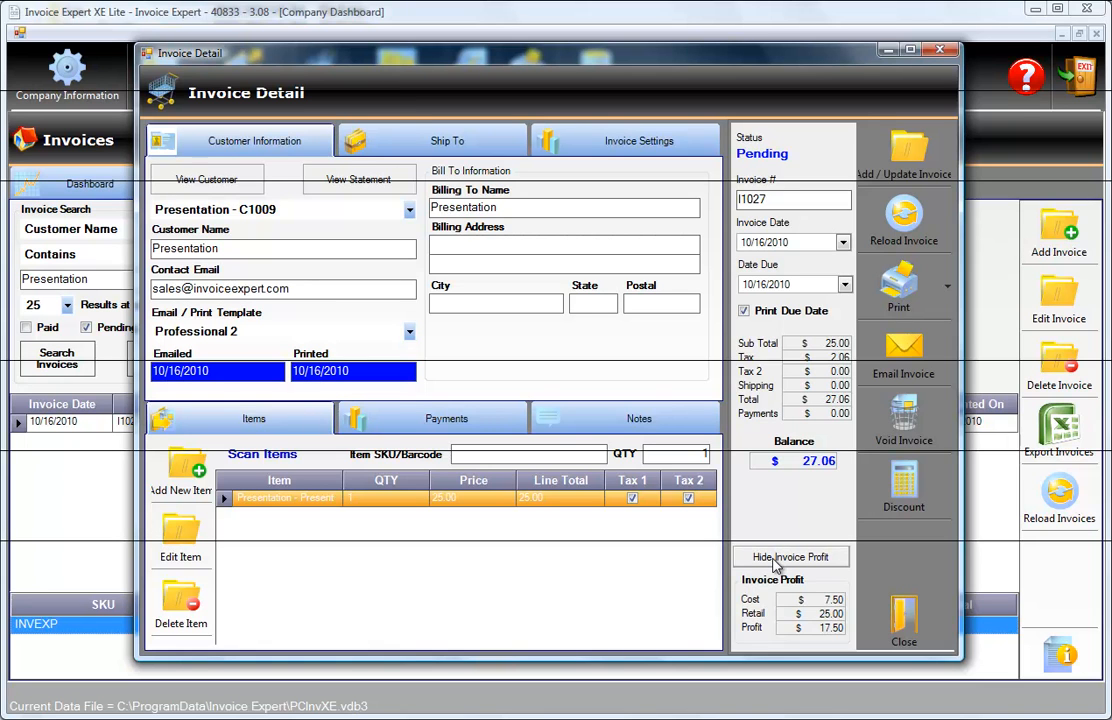
Hide the invoice profit details and review the invoice's shipping and settings sections, returning to the customer information.
{"action": "left_click", "coordinate": [776, 563]}
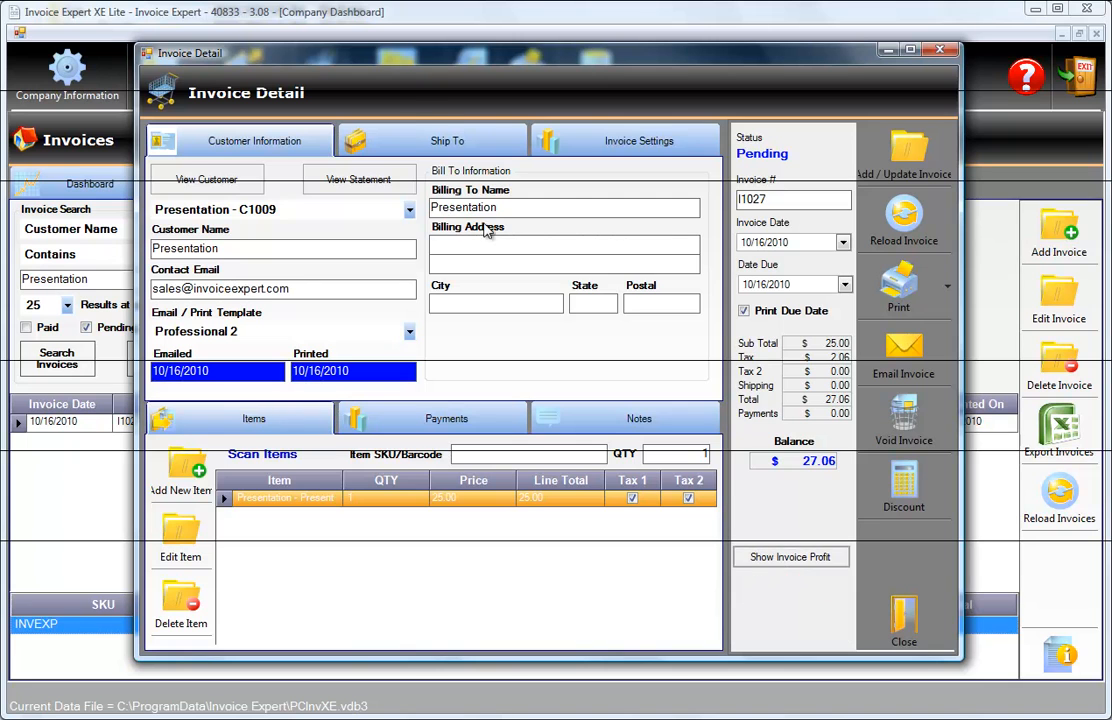
{"action": "left_click", "coordinate": [410, 147]}
{"action": "left_click", "coordinate": [598, 152]}
{"action": "left_click", "coordinate": [446, 141]}
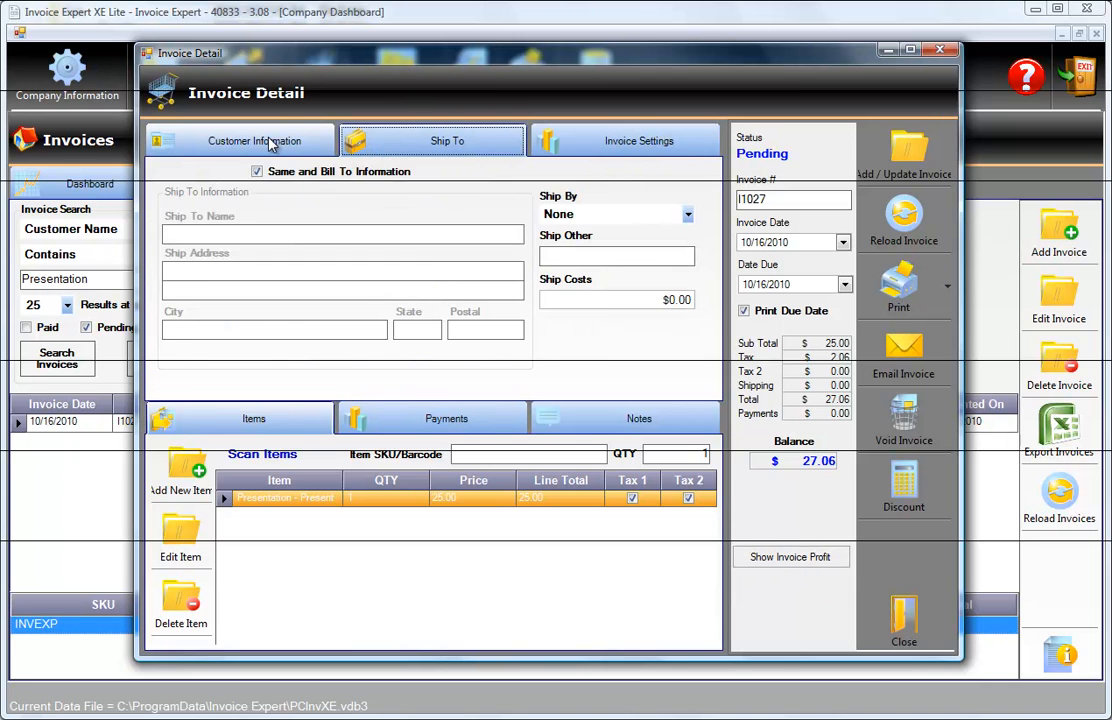
{"action": "left_click", "coordinate": [256, 140]}
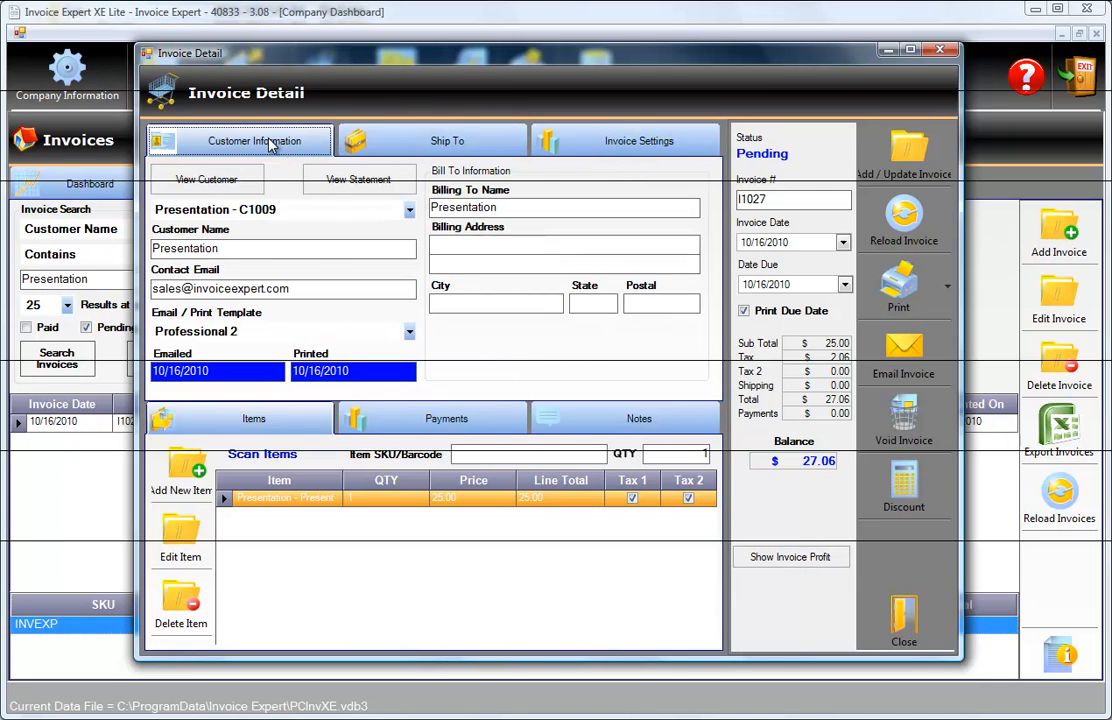
Update the invoice and preview its printout in an enlarged preview window, closing the preview at the end.
{"action": "left_click", "coordinate": [908, 166]}
{"action": "left_click", "coordinate": [508, 357]}
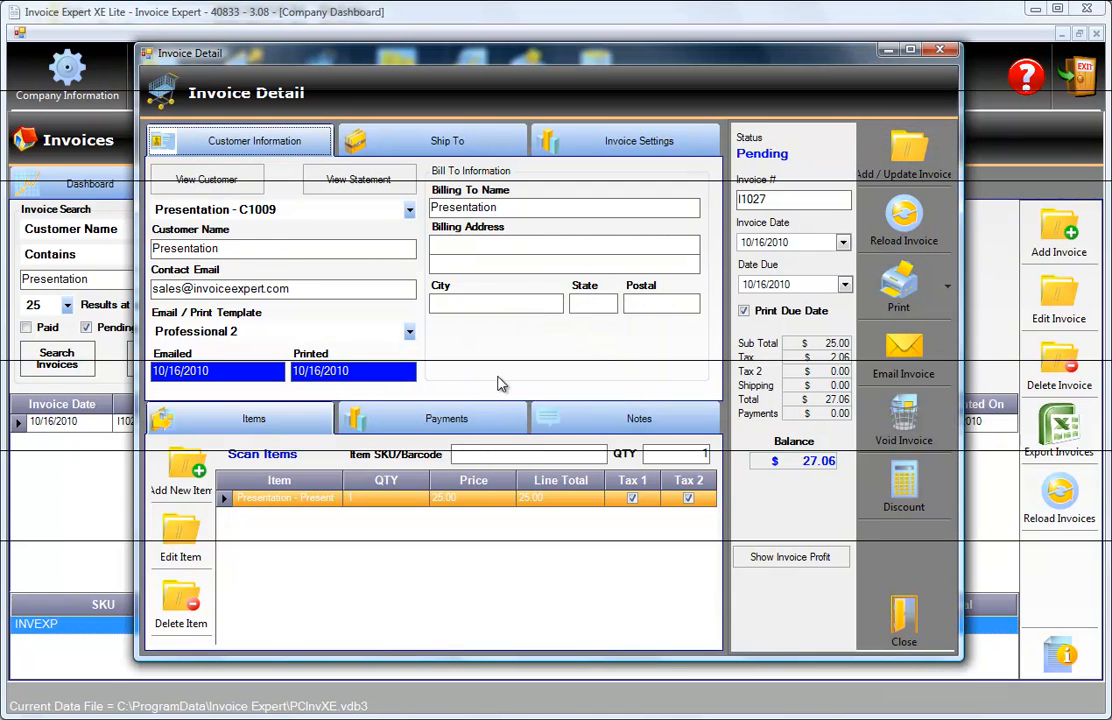
{"action": "left_click", "coordinate": [947, 286]}
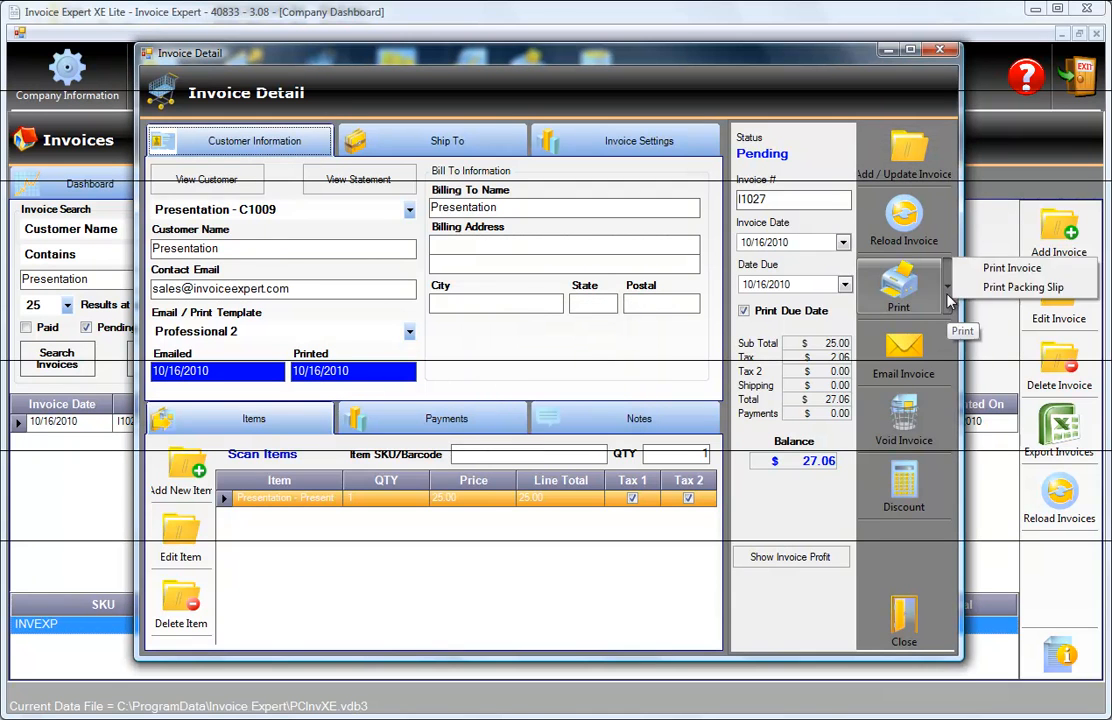
{"action": "left_click", "coordinate": [1000, 270]}
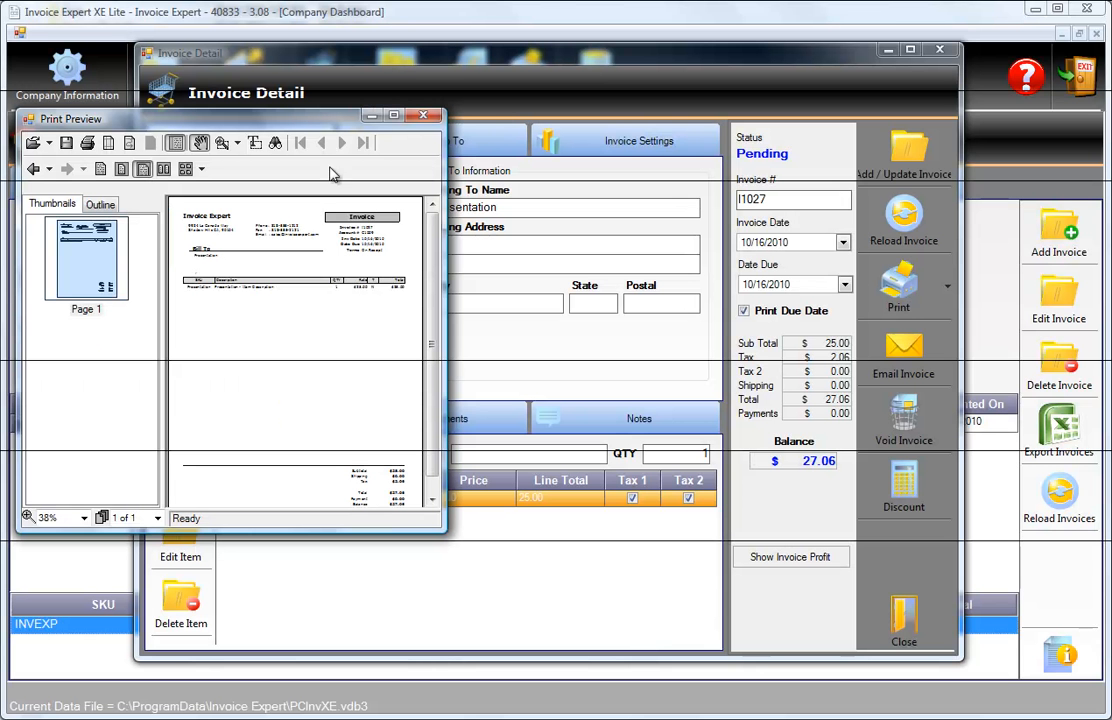
{"action": "left_click_drag", "start_coordinate": [444, 530], "coordinate": [906, 651]}
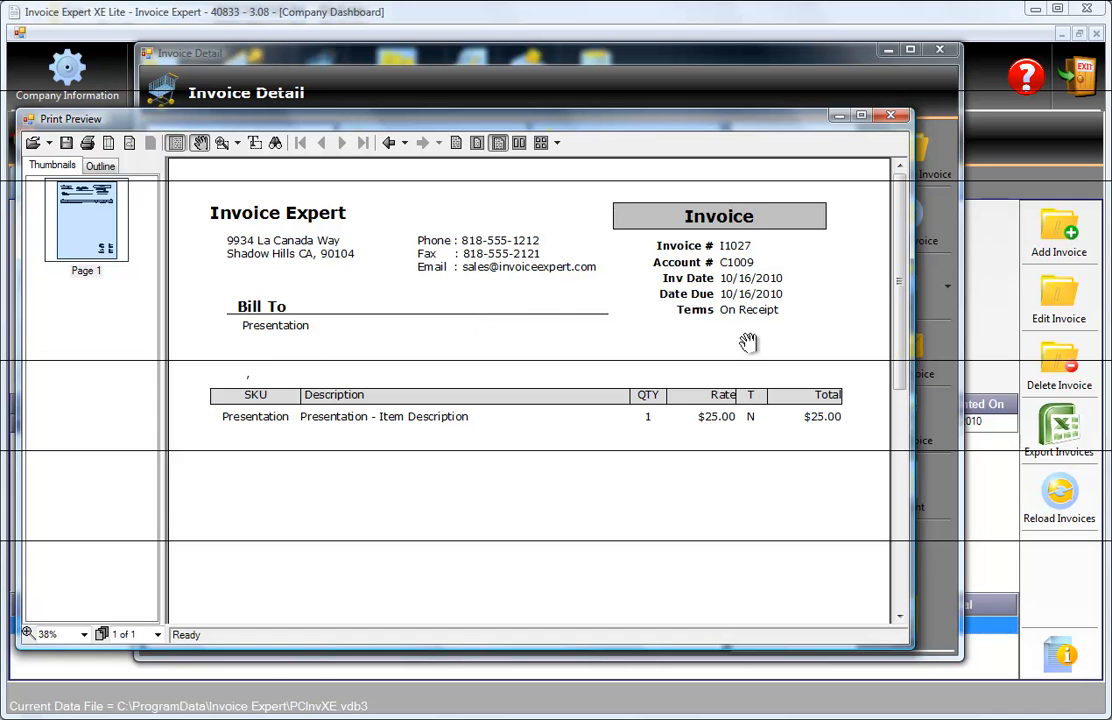
{"action": "left_click_drag", "start_coordinate": [898, 273], "coordinate": [881, 293]}
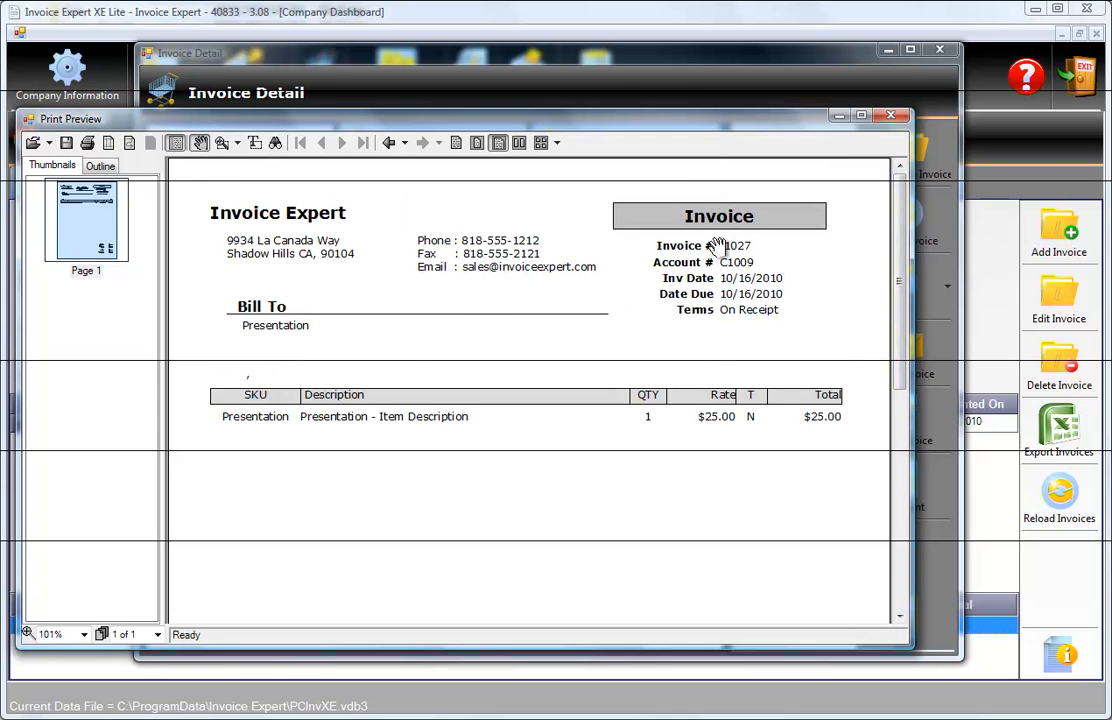
{"action": "left_click", "coordinate": [890, 115]}
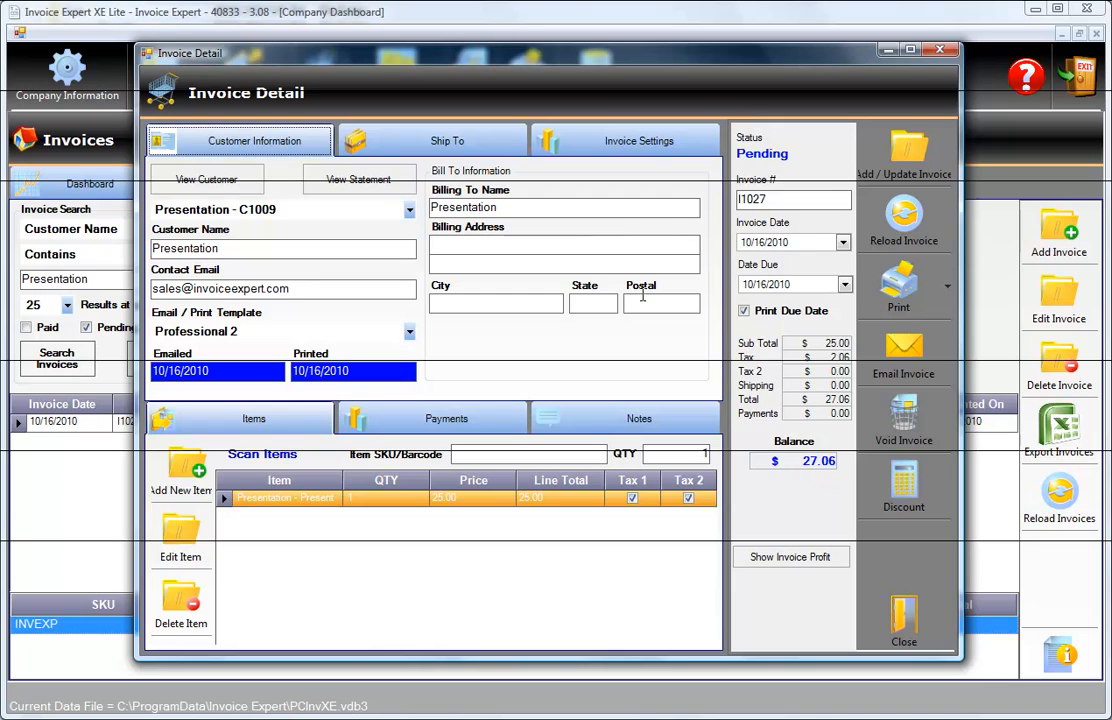
Review the invoice's payments, notes and items, close the invoice and select it in the invoice list.
{"action": "left_click", "coordinate": [492, 410]}
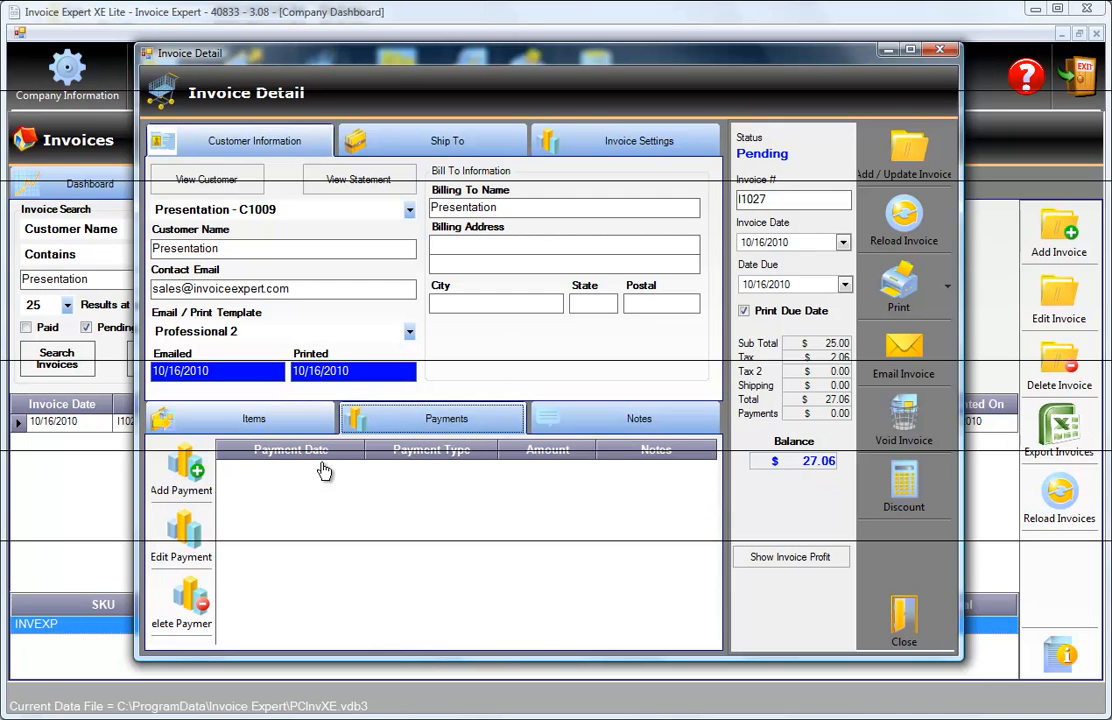
{"action": "left_click", "coordinate": [613, 424]}
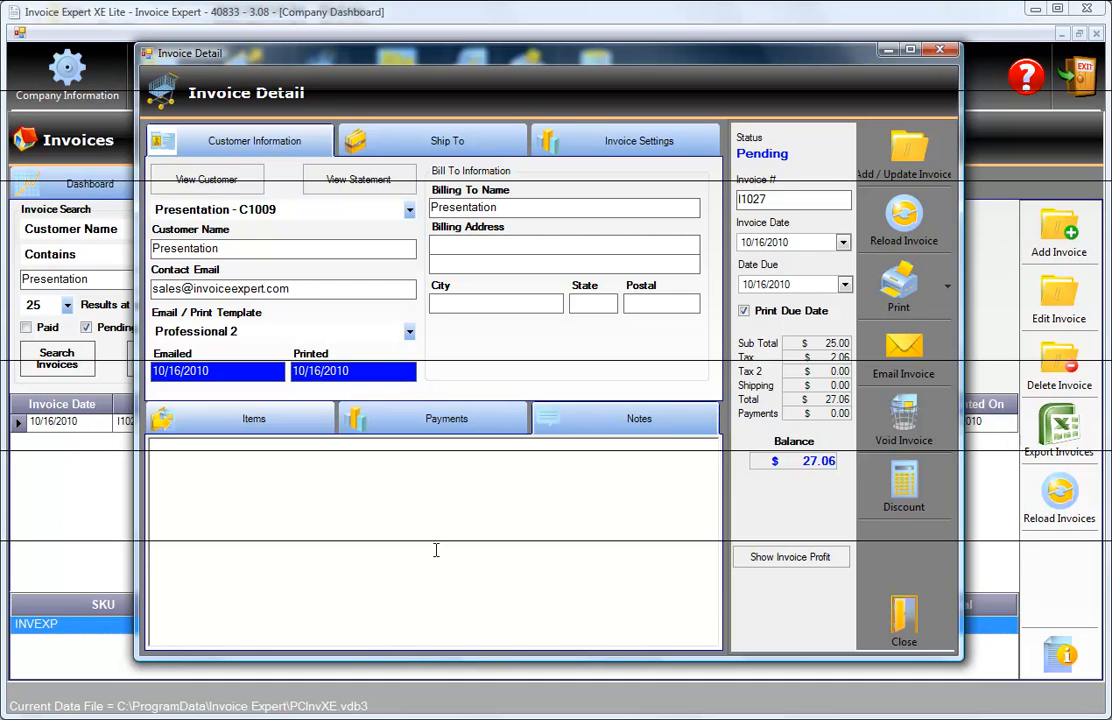
{"action": "left_click", "coordinate": [452, 428]}
{"action": "left_click", "coordinate": [302, 424]}
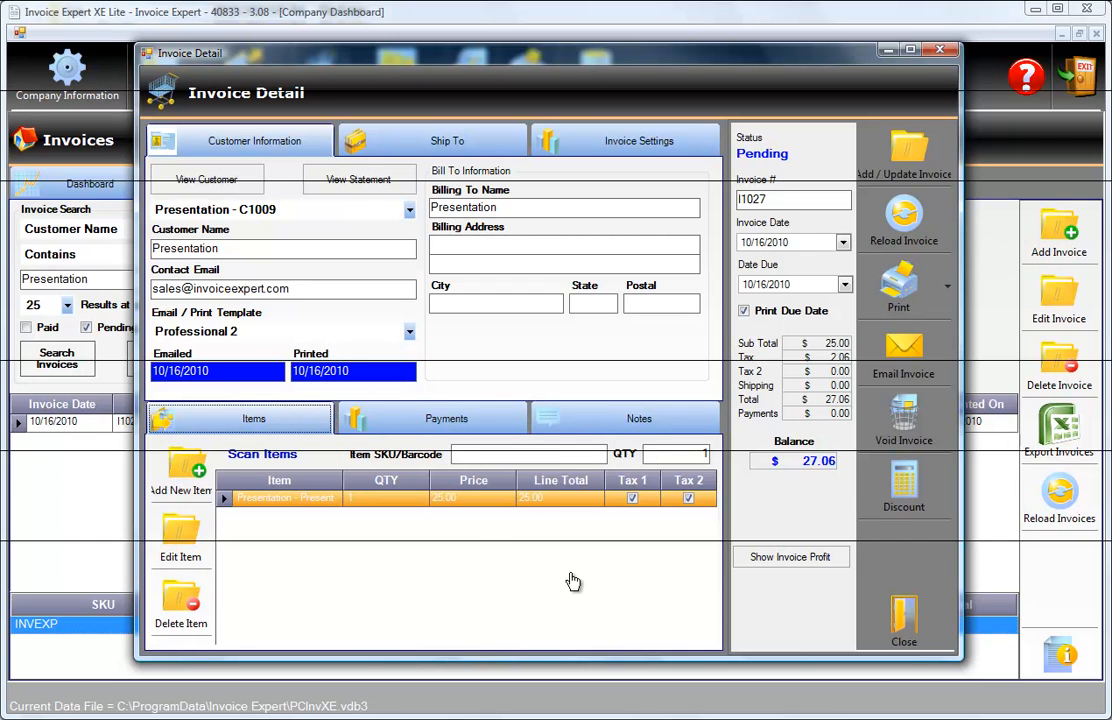
{"action": "left_click", "coordinate": [897, 633]}
{"action": "left_click", "coordinate": [314, 429]}
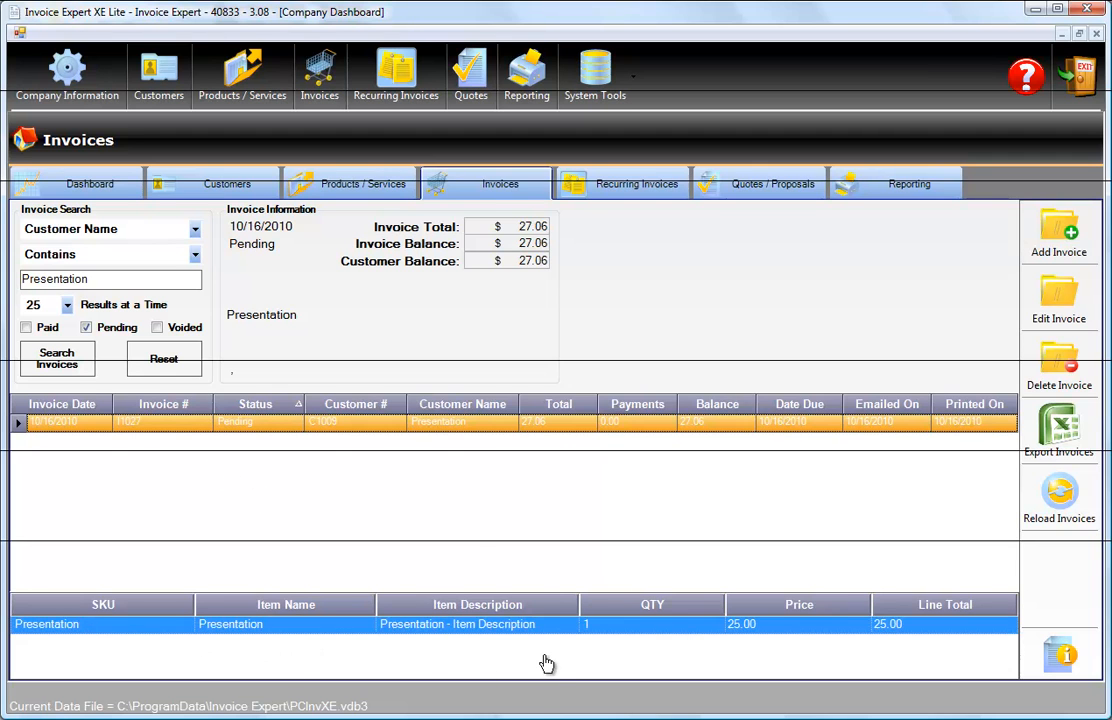
Search the products for "Presentation" and view the details of that product and of the Presentation customer.
{"action": "left_click", "coordinate": [375, 193]}
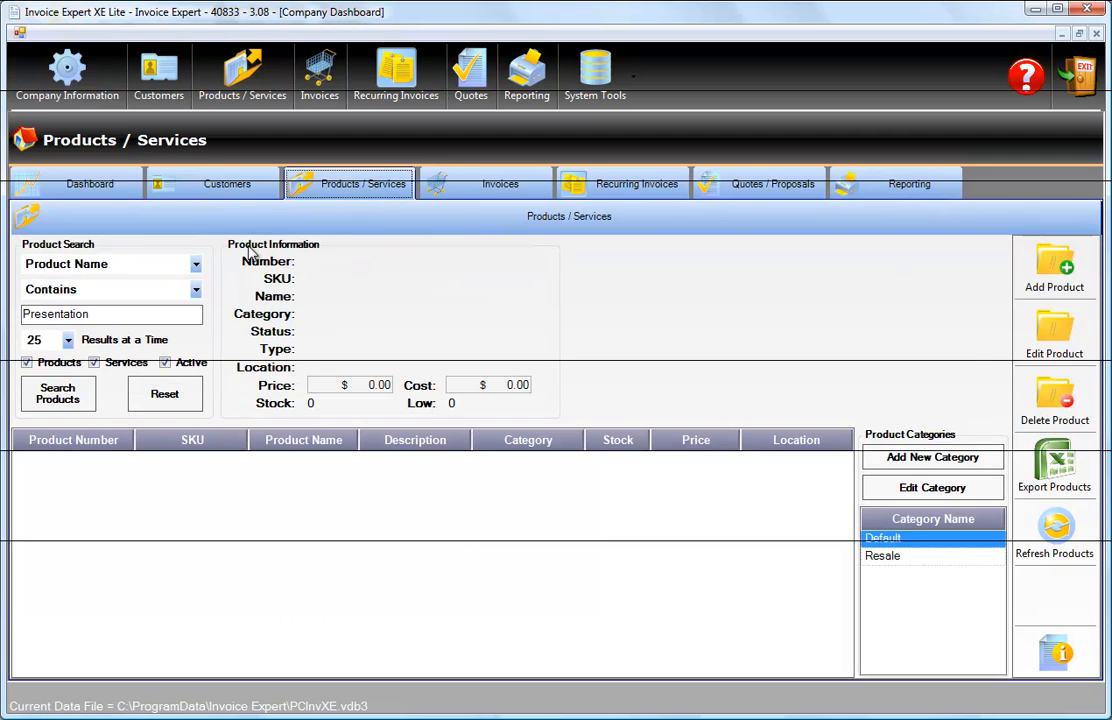
{"action": "left_click", "coordinate": [62, 395]}
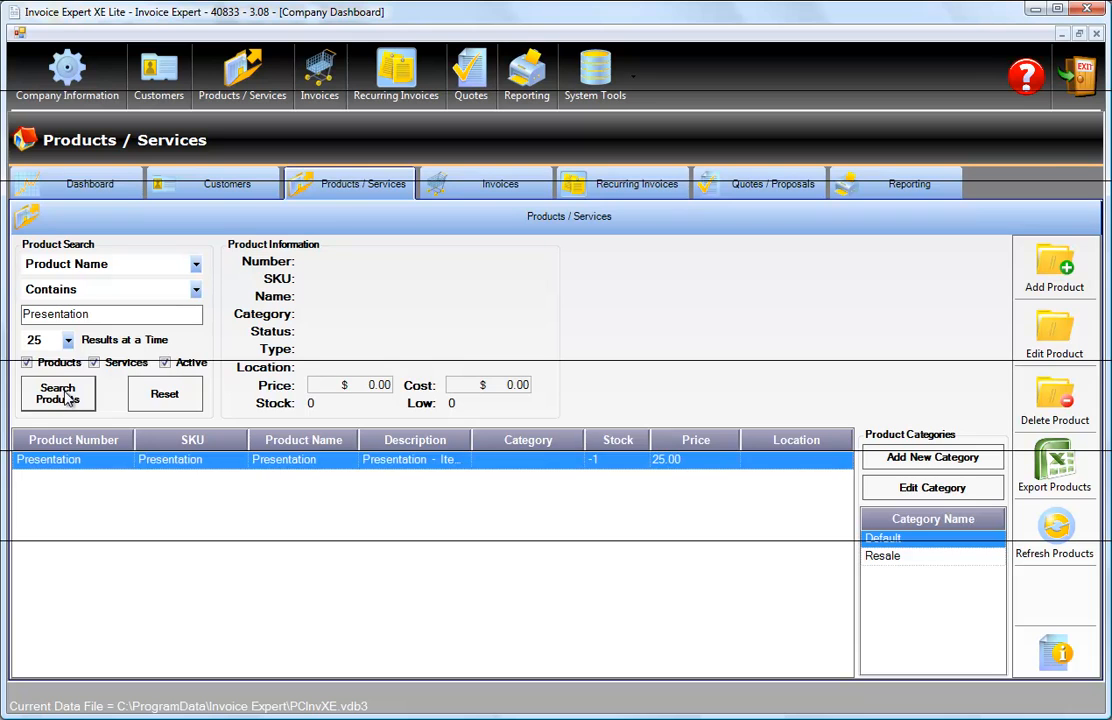
{"action": "left_click", "coordinate": [286, 463]}
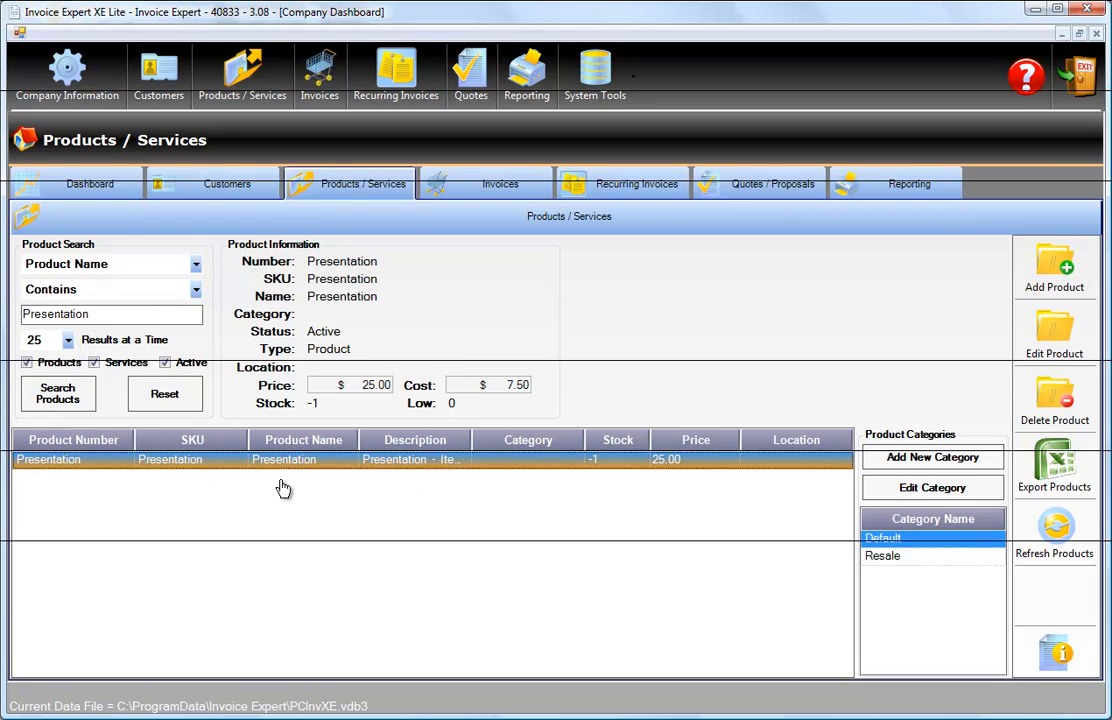
{"action": "left_click", "coordinate": [213, 191]}
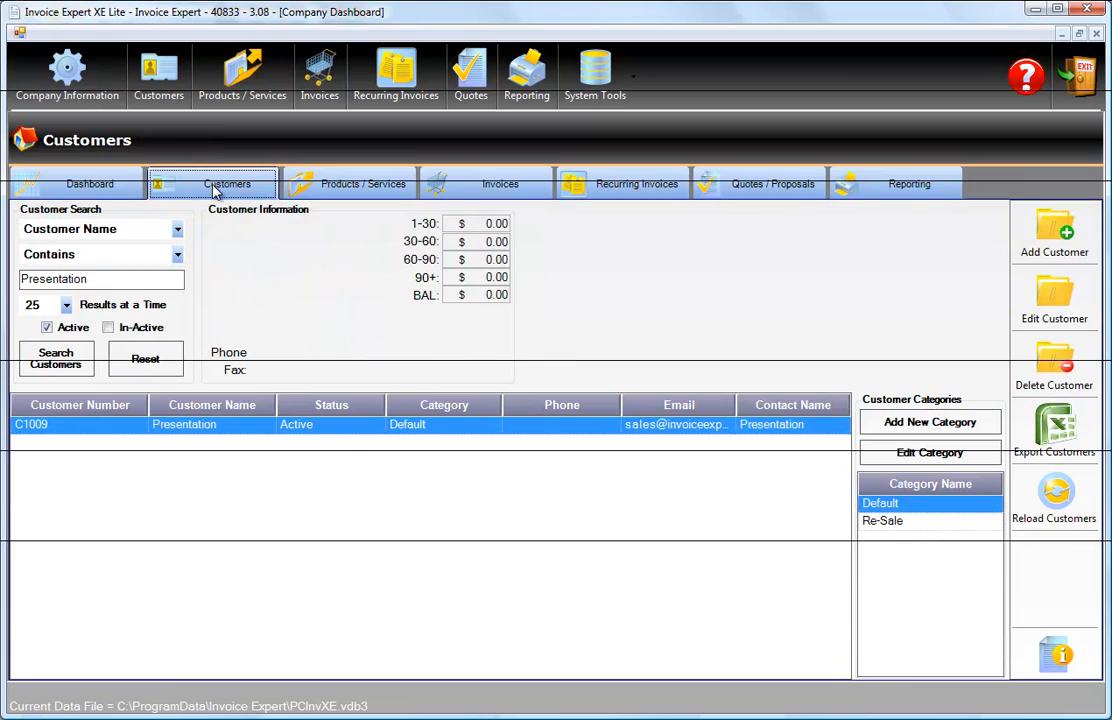
{"action": "left_click", "coordinate": [340, 428]}
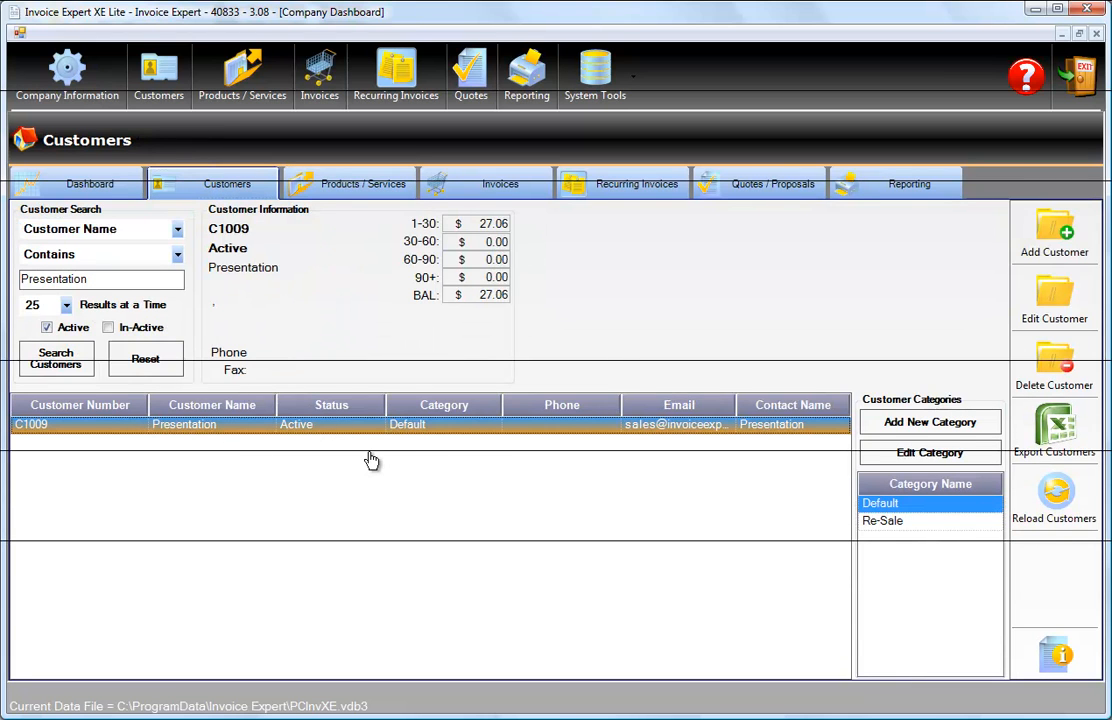
Open the pending Presentation invoice for editing and record a $27.06 payment of type Other.
{"action": "left_click", "coordinate": [469, 191]}
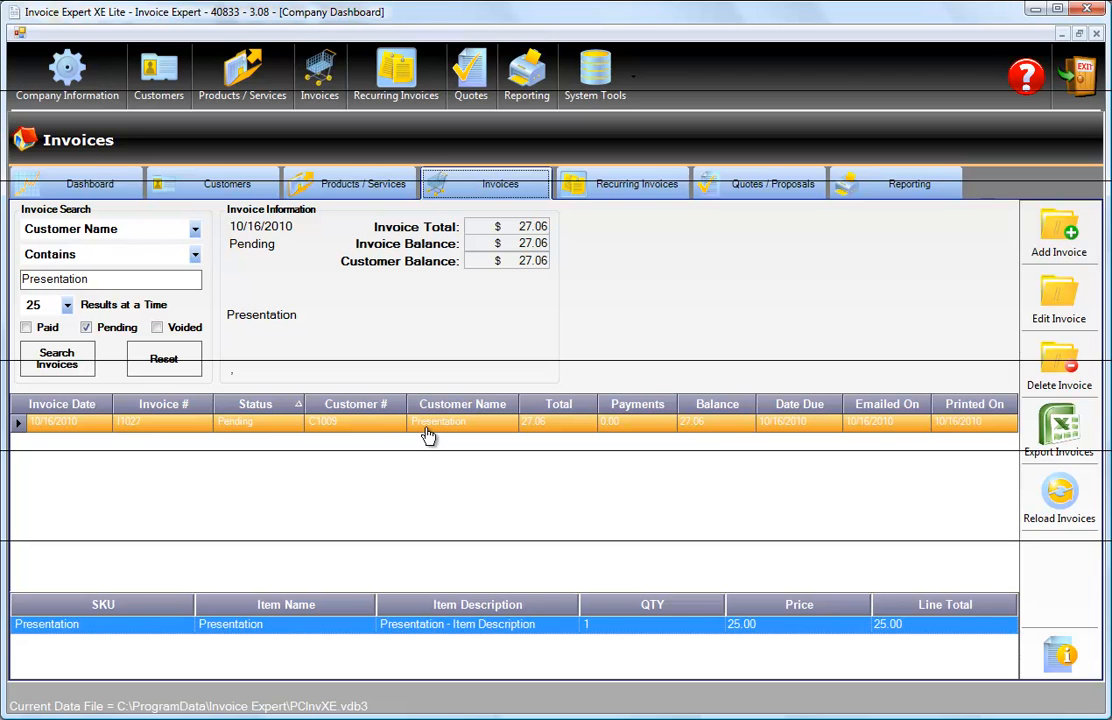
{"action": "left_click", "coordinate": [1071, 303]}
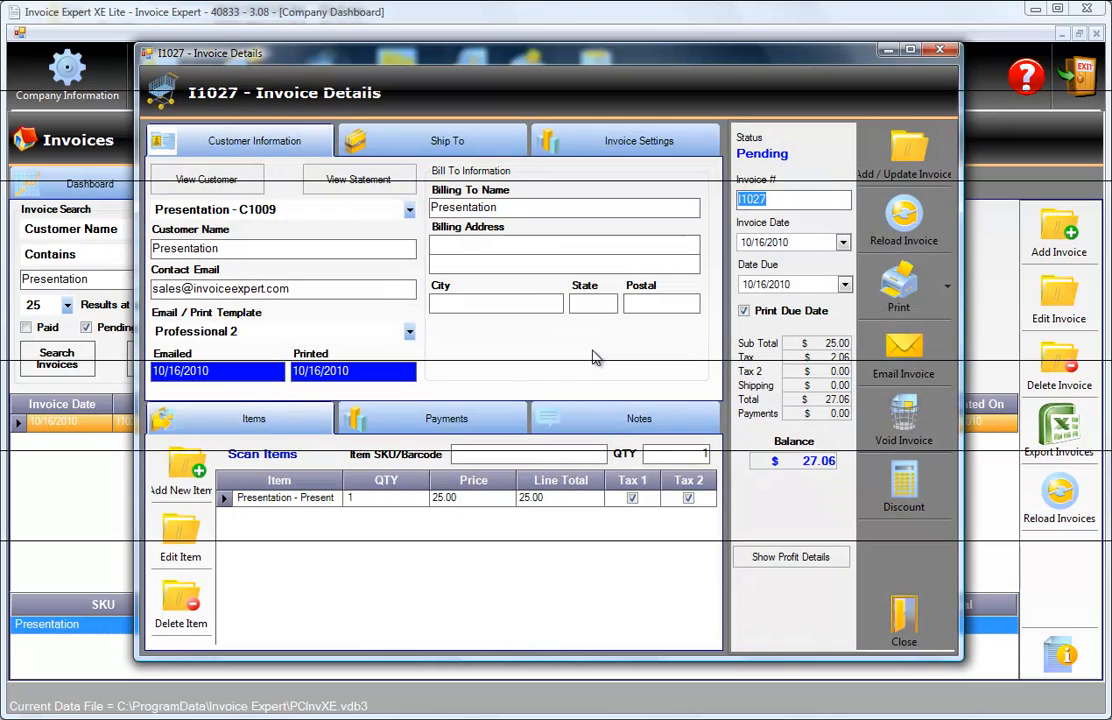
{"action": "left_click", "coordinate": [450, 424]}
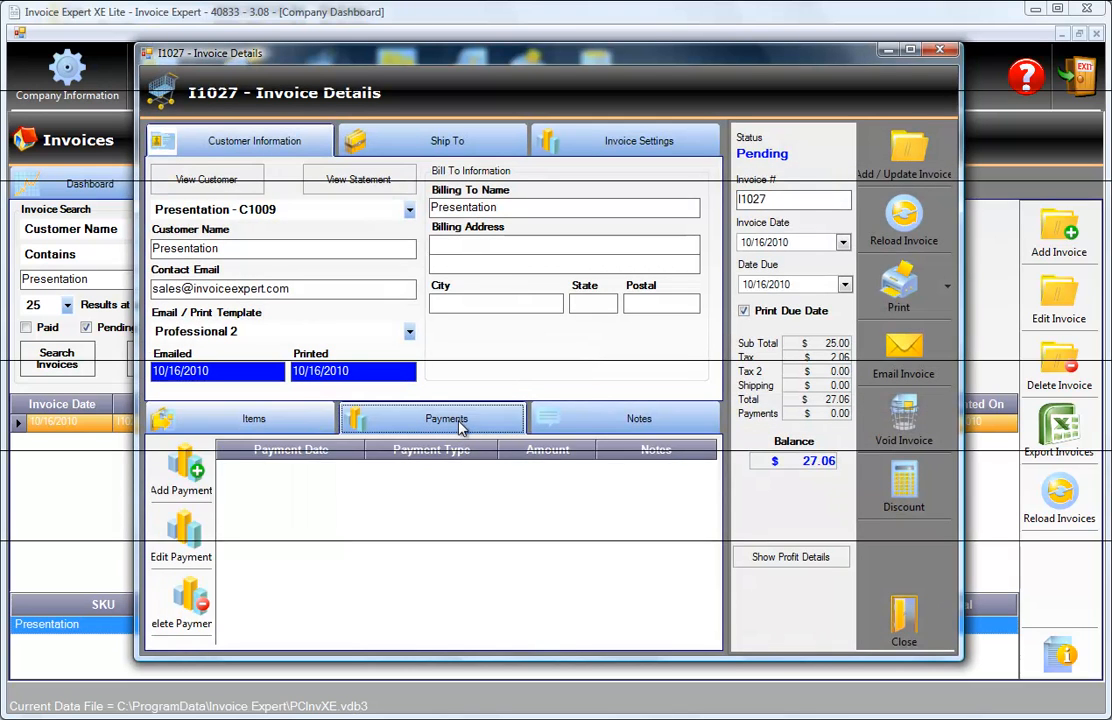
{"action": "left_click", "coordinate": [180, 478]}
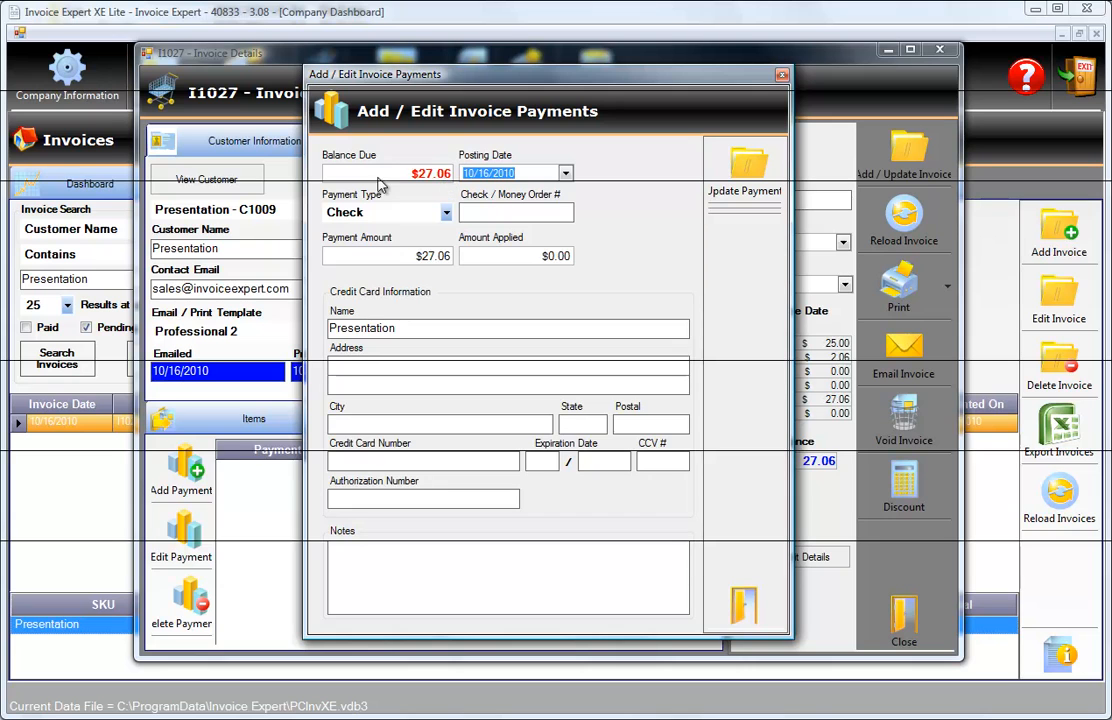
{"action": "left_click", "coordinate": [440, 213]}
{"action": "left_click_drag", "start_coordinate": [449, 312], "coordinate": [447, 370]}
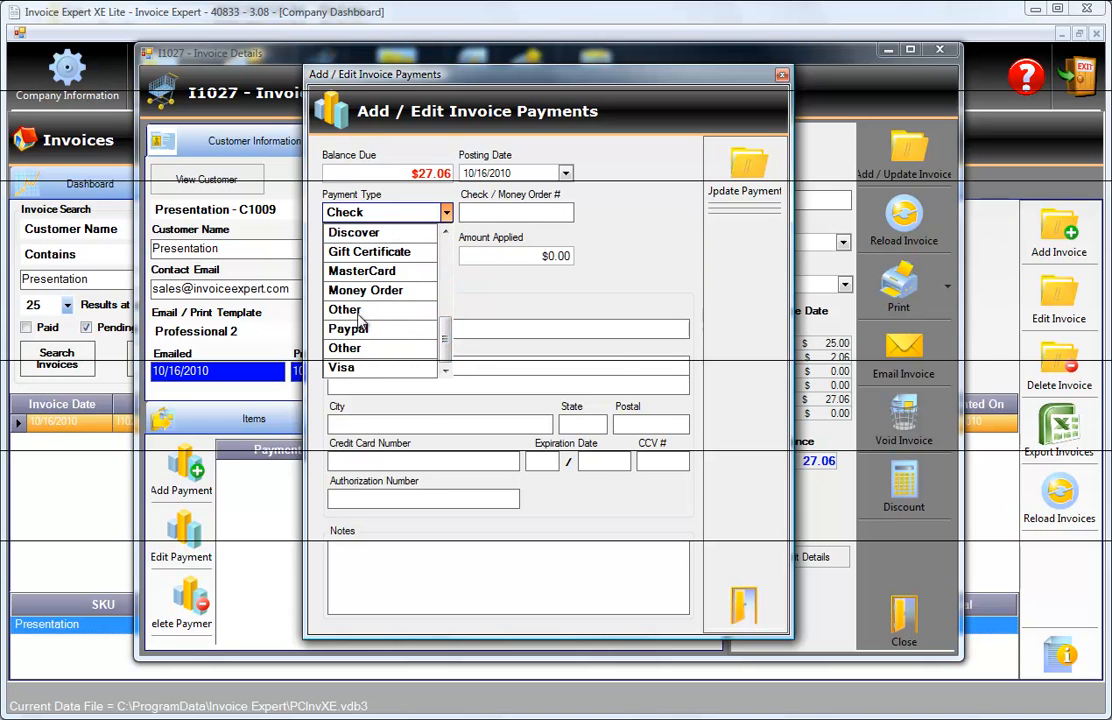
{"action": "left_click", "coordinate": [359, 311]}
{"action": "left_click", "coordinate": [398, 360]}
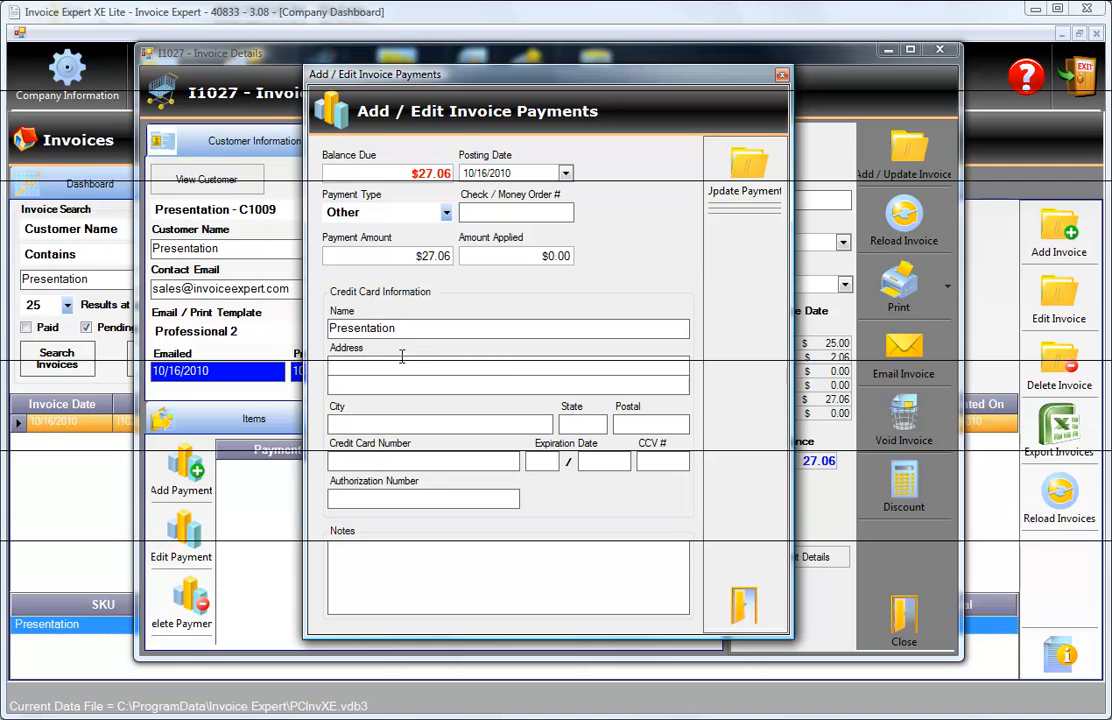
{"action": "left_click", "coordinate": [741, 176]}
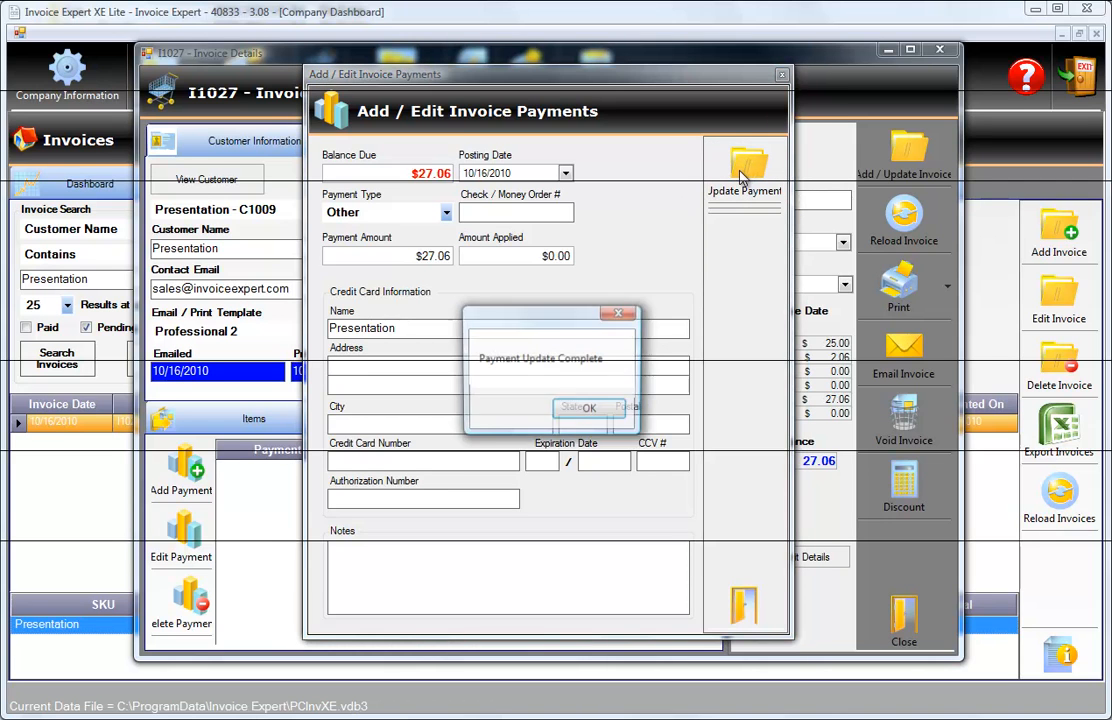
{"action": "left_click", "coordinate": [591, 412]}
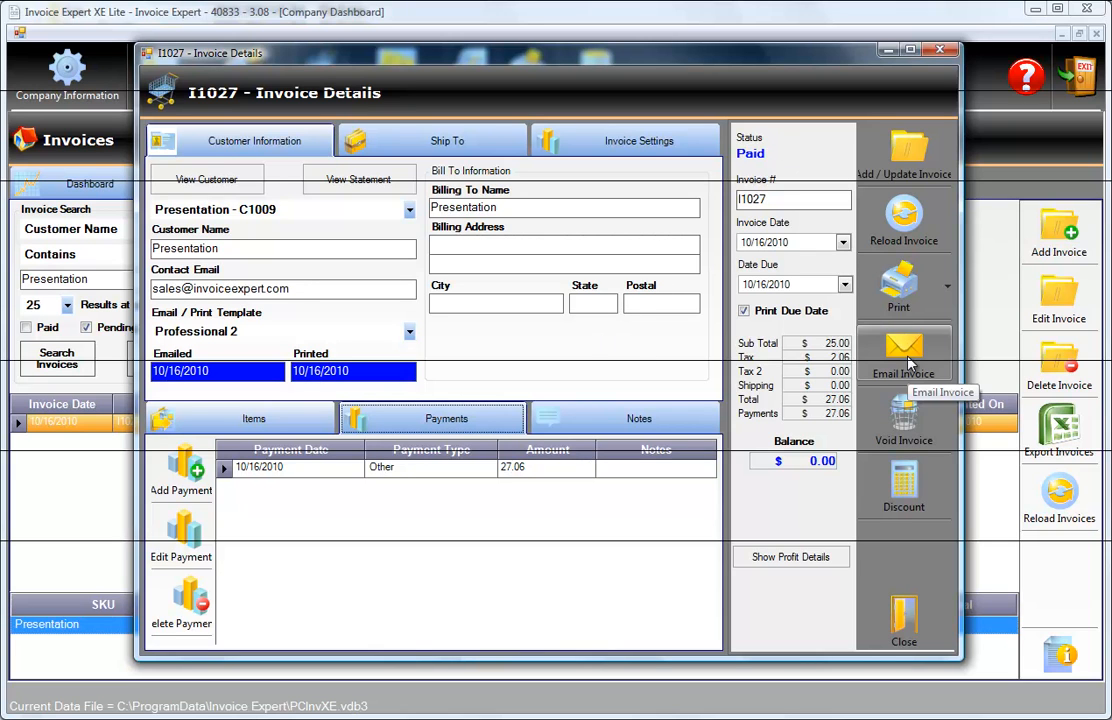
Check the invoice's print options and review its payments and items.
{"action": "left_click", "coordinate": [947, 286]}
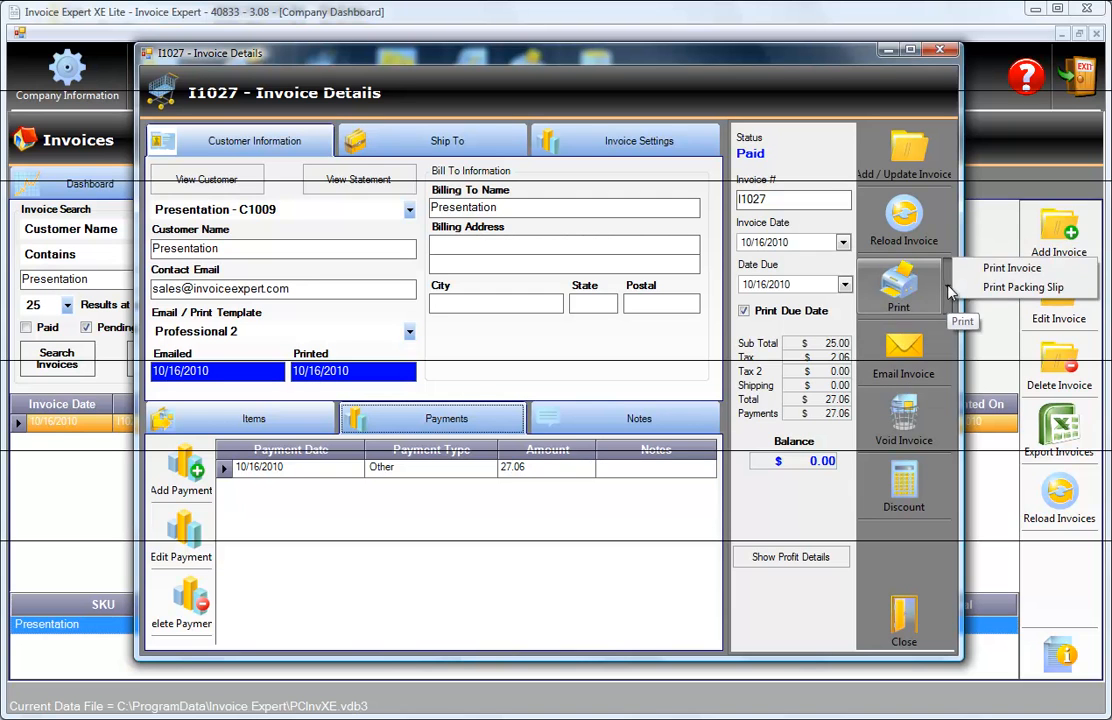
{"action": "left_click", "coordinate": [540, 420]}
{"action": "left_click", "coordinate": [446, 418]}
{"action": "left_click", "coordinate": [254, 418]}
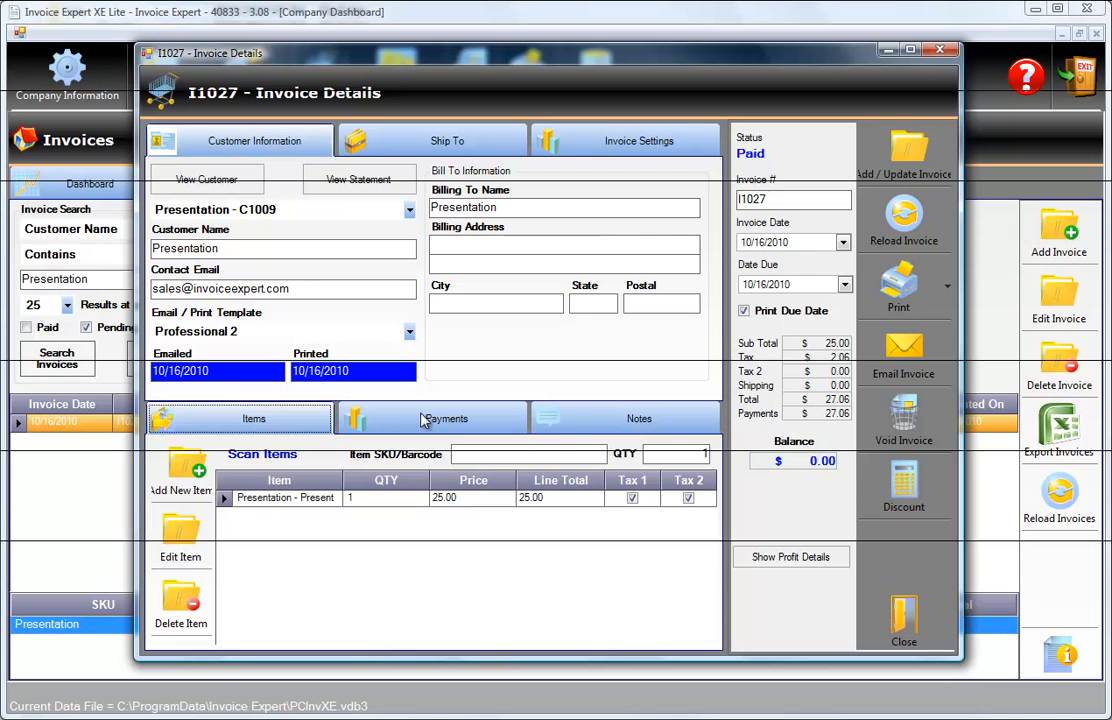
Save the updated invoice, acknowledge the message and close the invoice window.
{"action": "left_click", "coordinate": [900, 157]}
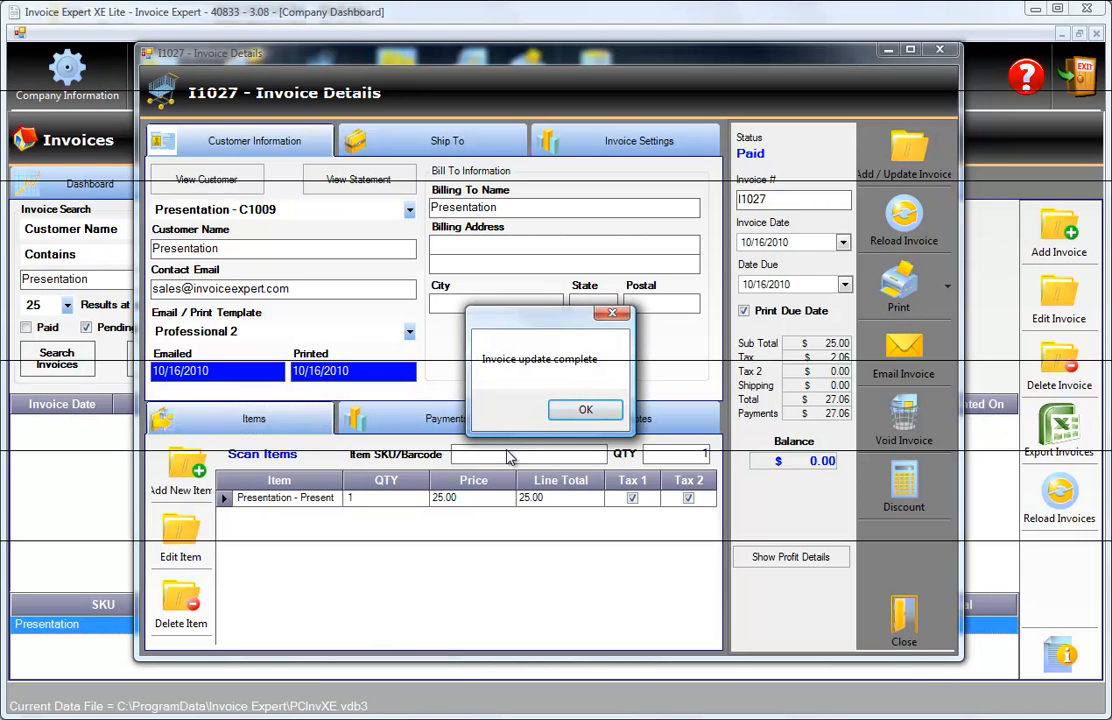
{"action": "left_click", "coordinate": [588, 412]}
{"action": "left_click", "coordinate": [903, 620]}
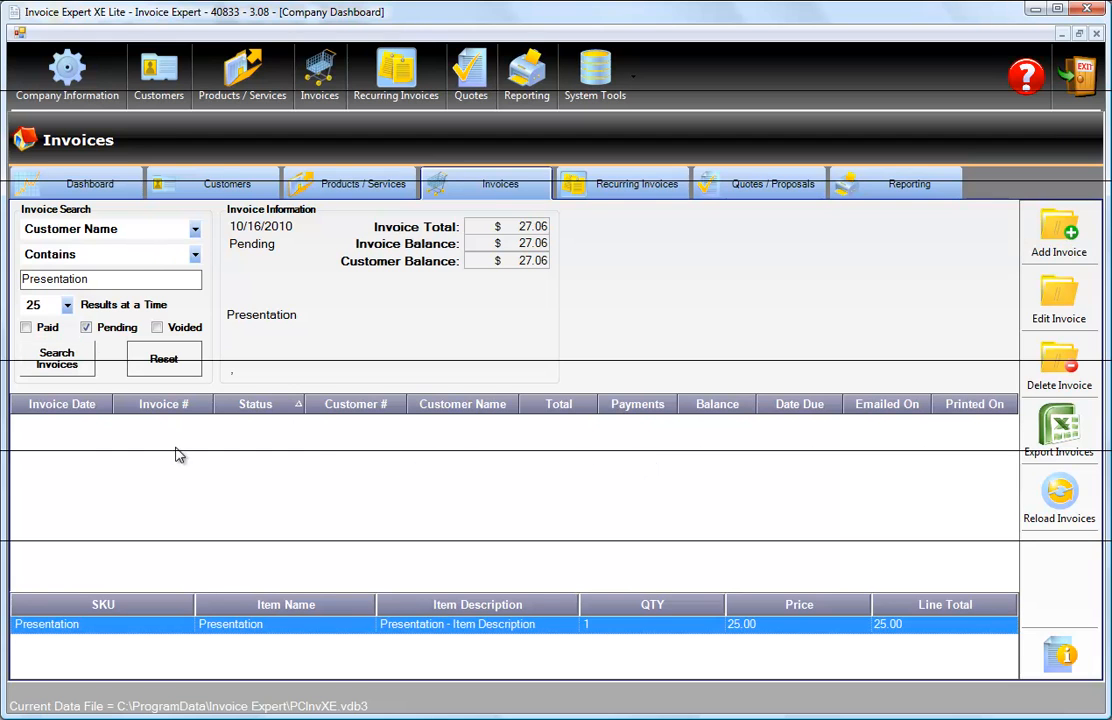
Search for the Presentation customer's paid invoices and select the matching invoice in the list.
{"action": "left_click", "coordinate": [27, 328]}
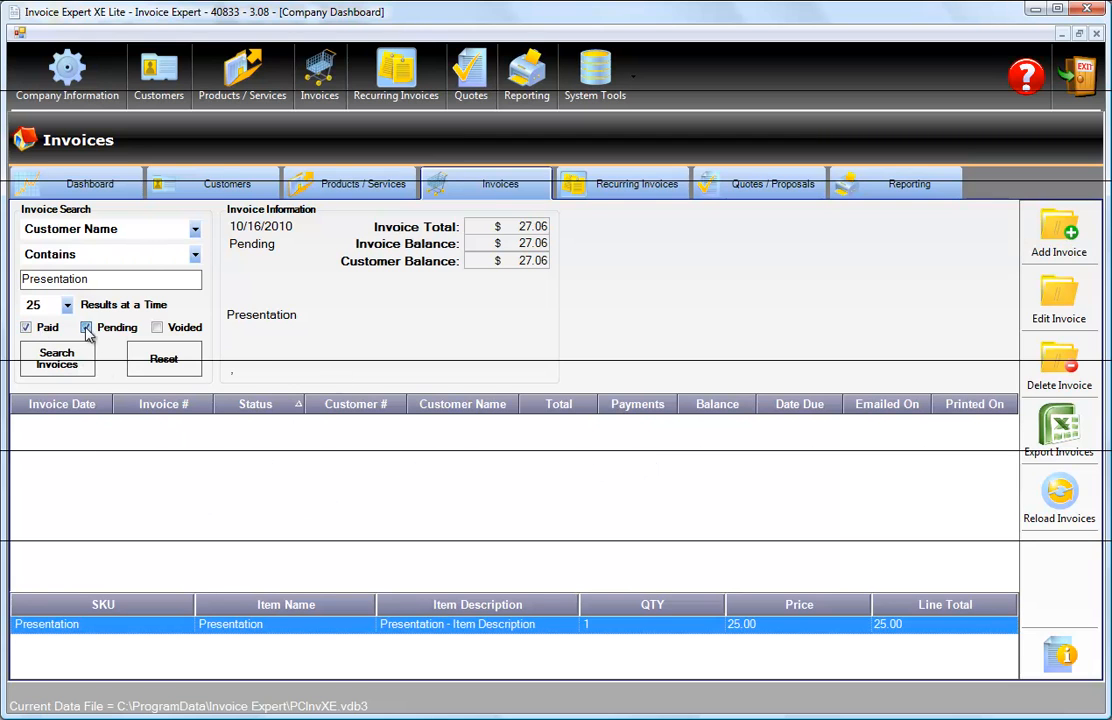
{"action": "left_click", "coordinate": [38, 362]}
{"action": "left_click", "coordinate": [172, 423]}
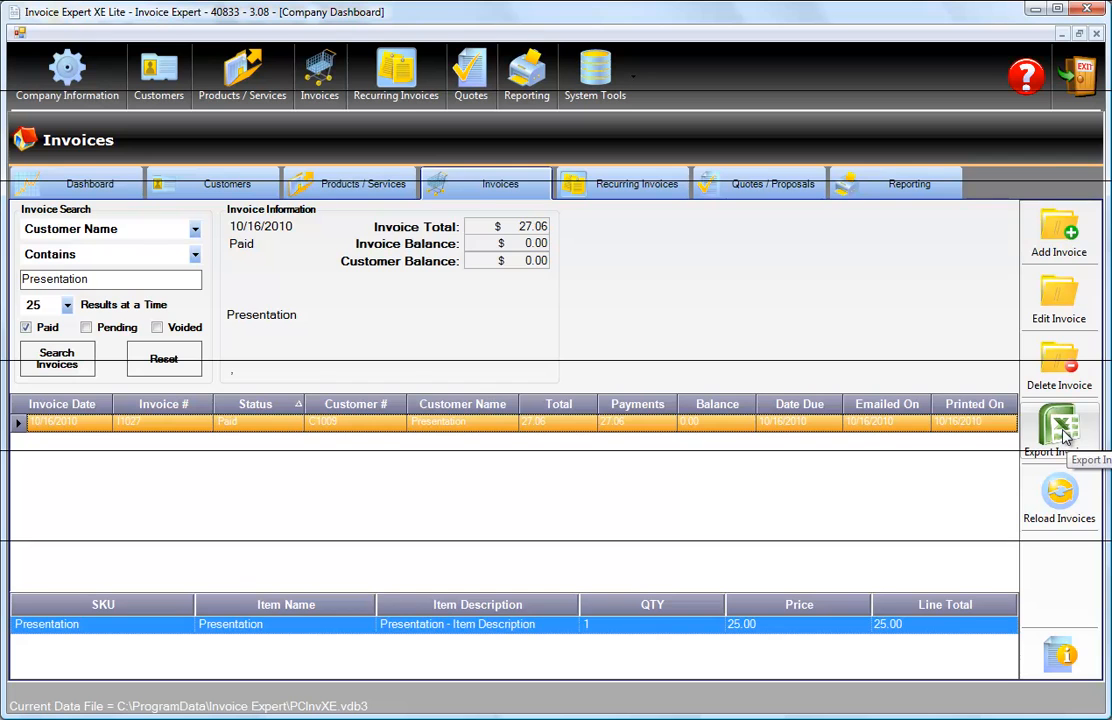
Revisit the Presentation product and customer records and open the product's full details.
{"action": "left_click", "coordinate": [352, 187]}
{"action": "left_click", "coordinate": [680, 466]}
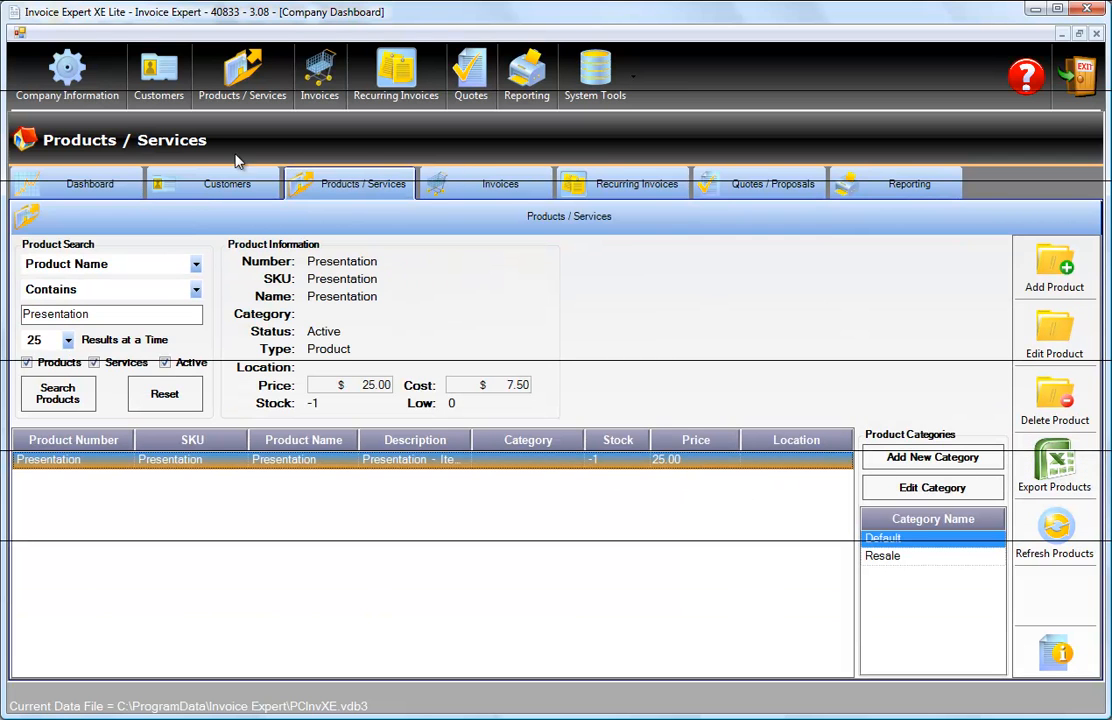
{"action": "left_click", "coordinate": [204, 188]}
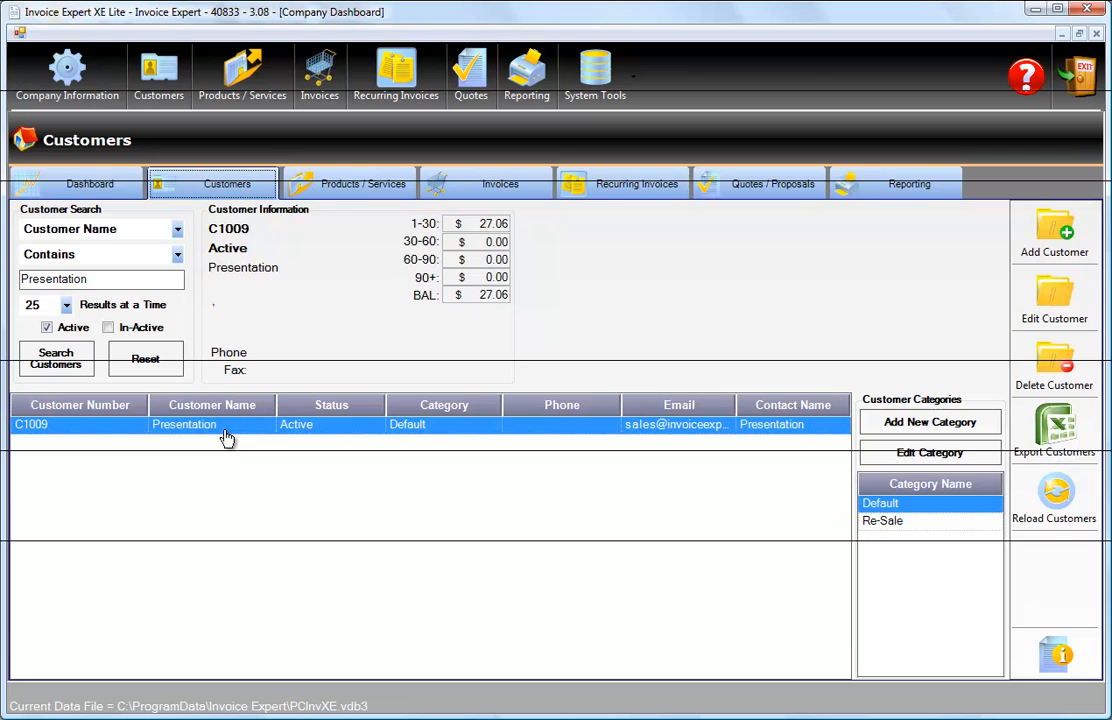
{"action": "left_click", "coordinate": [338, 184]}
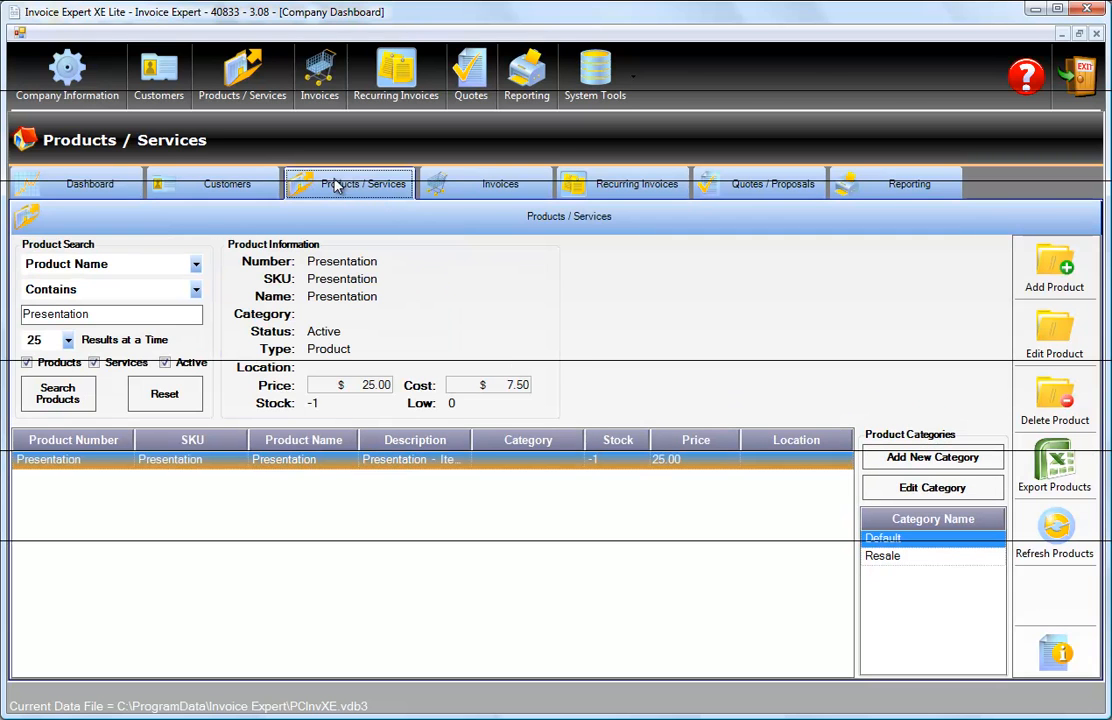
{"action": "double_click", "coordinate": [285, 468]}
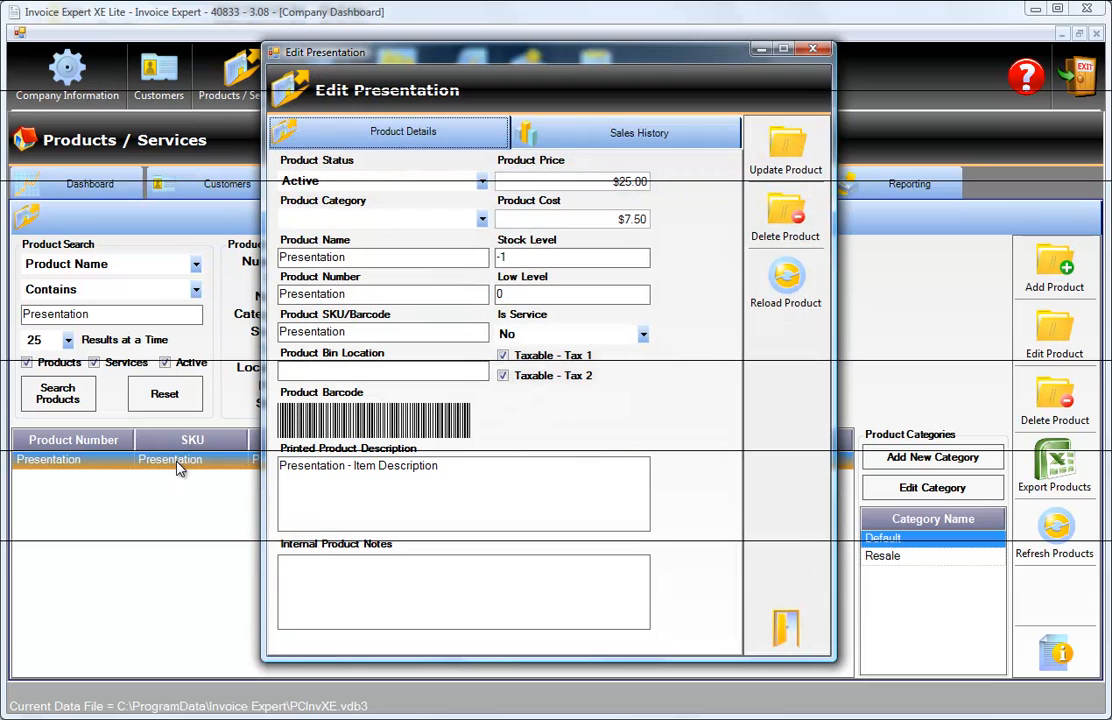
Assign the Presentation product to the Resale category.
{"action": "left_click", "coordinate": [482, 219]}
{"action": "left_click", "coordinate": [362, 240]}
{"action": "left_click", "coordinate": [482, 218]}
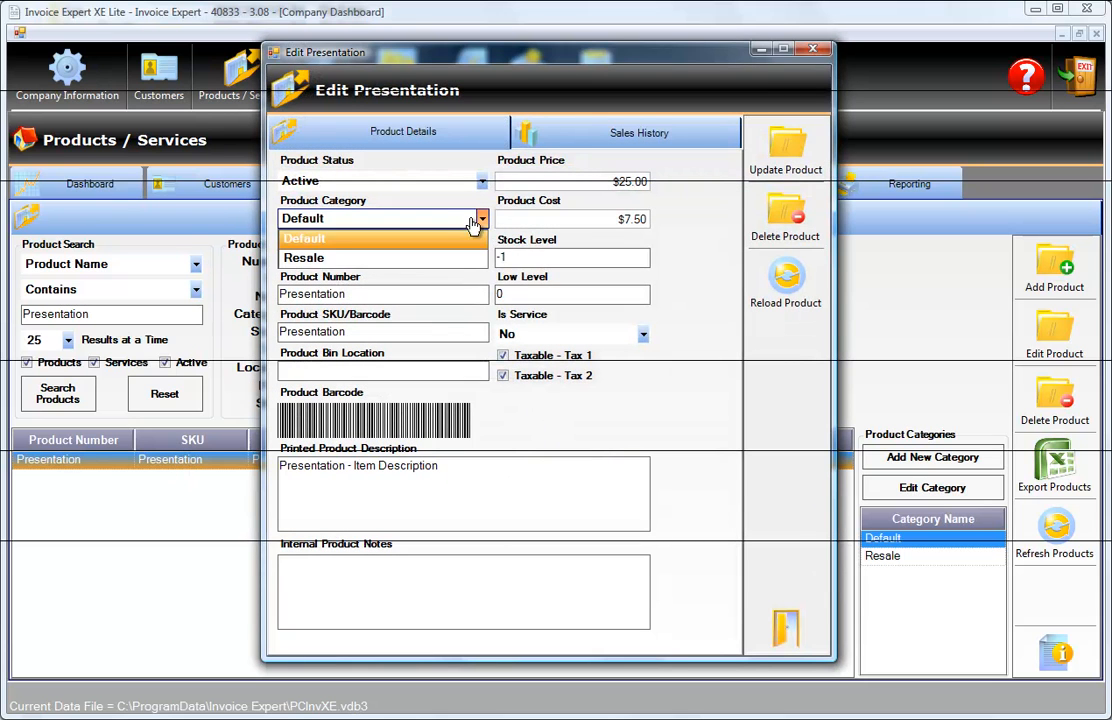
{"action": "left_click", "coordinate": [336, 254]}
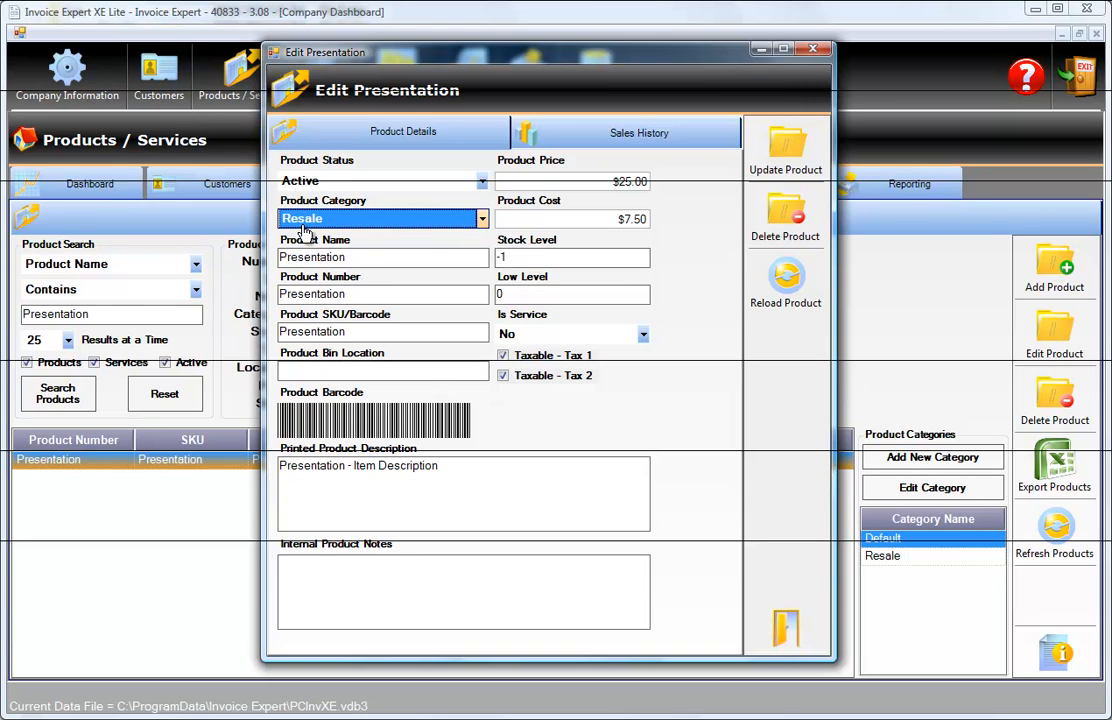
Review the Presentation product's sales history and return to its product details.
{"action": "left_click", "coordinate": [617, 138]}
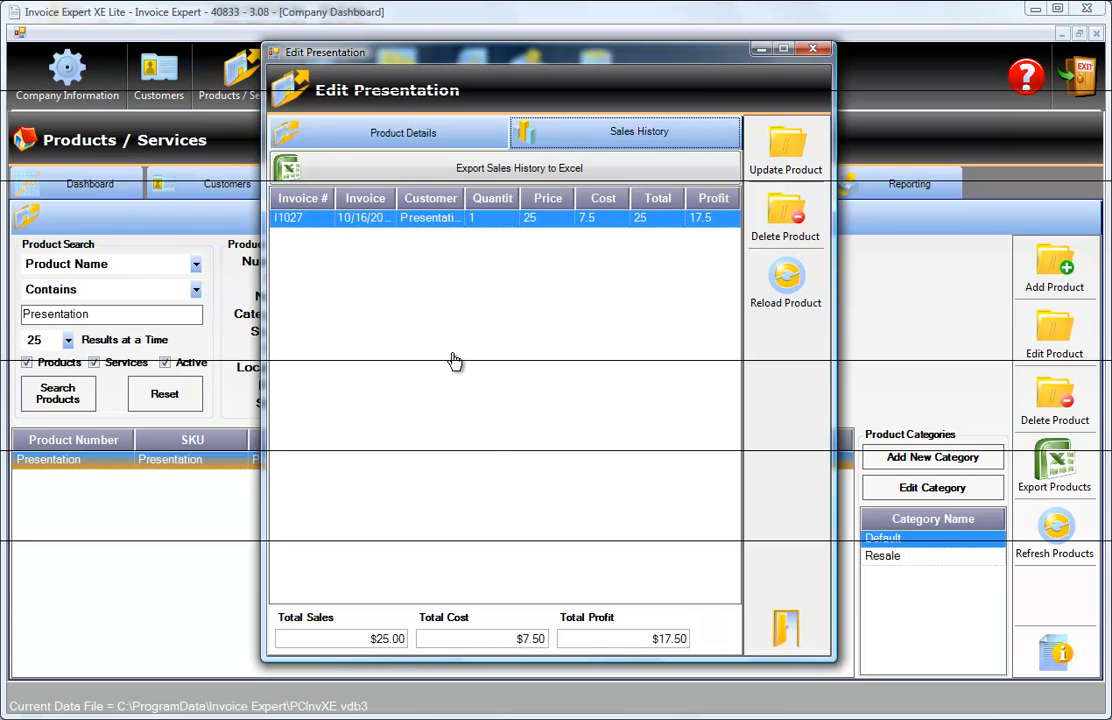
{"action": "left_click", "coordinate": [425, 134]}
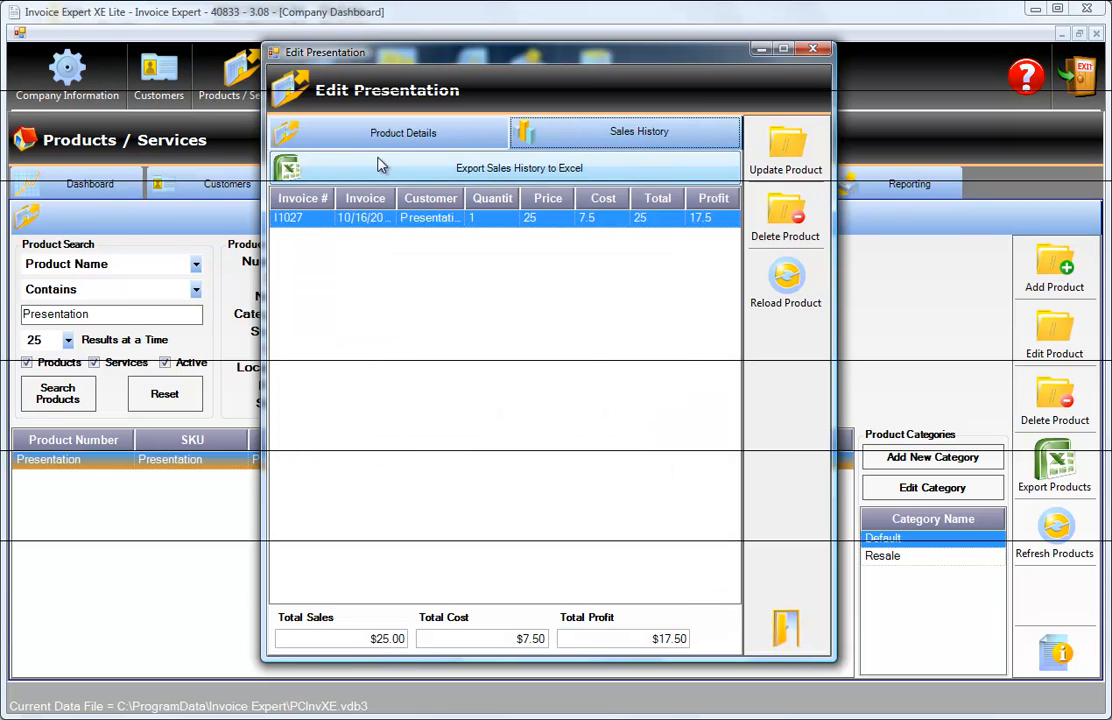
{"action": "left_click", "coordinate": [404, 140]}
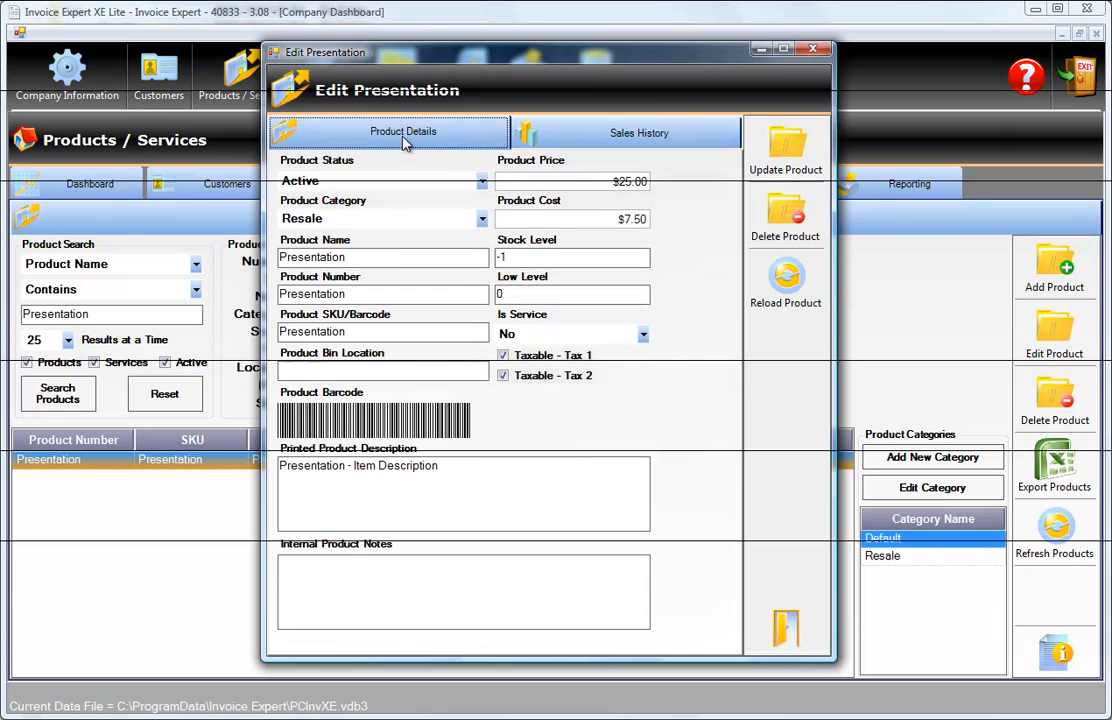
Set the Presentation product's stock level to 100, save the updated product and acknowledge the message.
{"action": "left_click", "coordinate": [528, 258]}
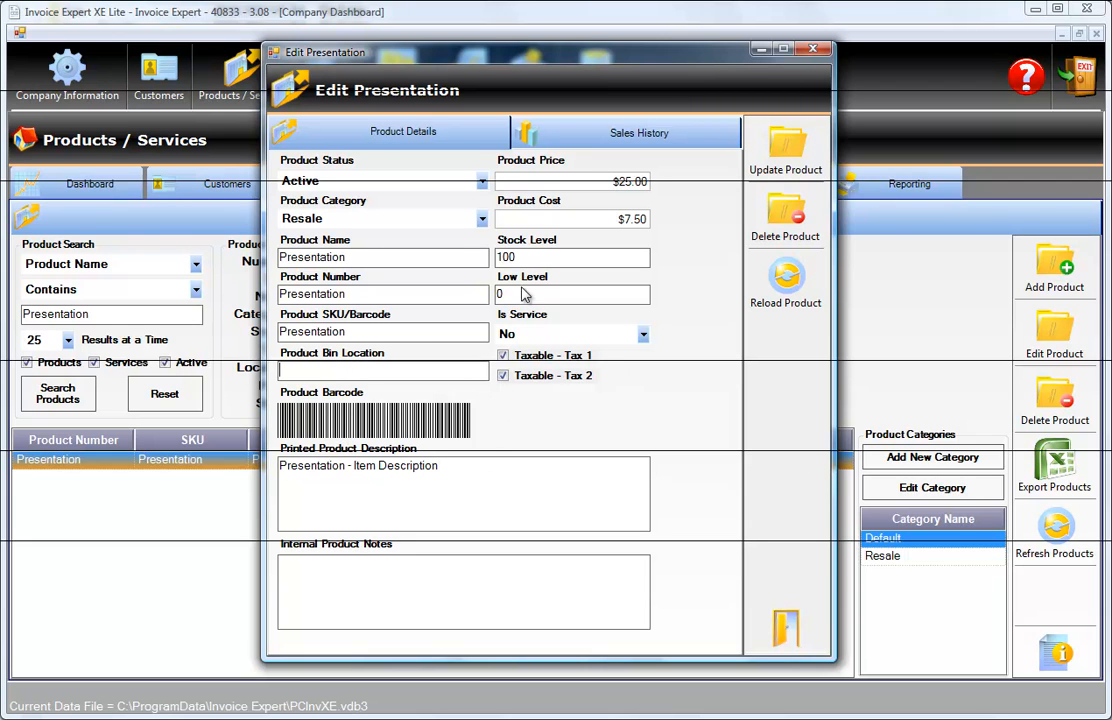
{"action": "left_click", "coordinate": [577, 148]}
{"action": "left_click", "coordinate": [425, 138]}
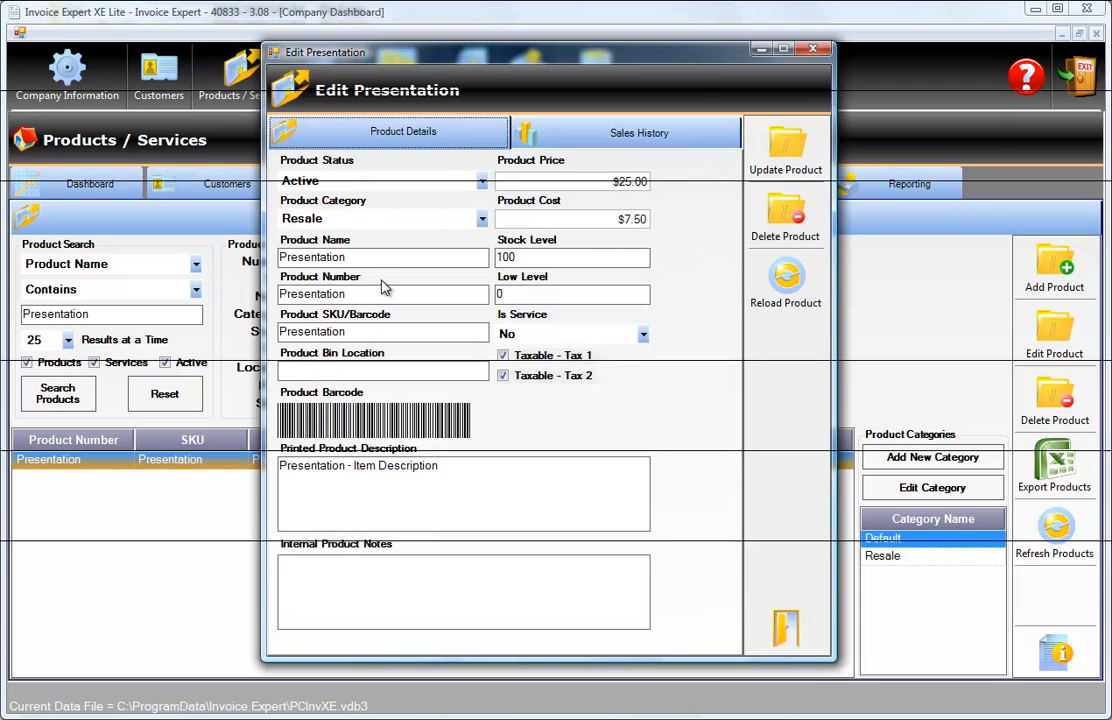
{"action": "left_click", "coordinate": [784, 162]}
{"action": "left_click", "coordinate": [587, 410]}
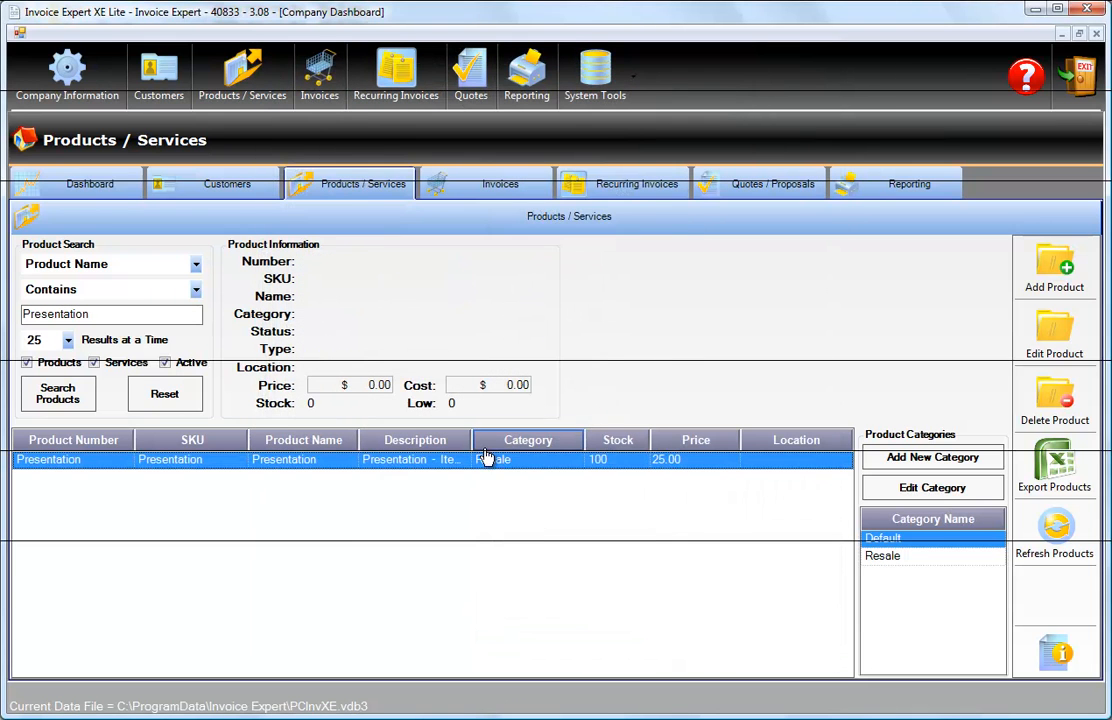
Look through the customer, invoice and product records for Presentation.
{"action": "left_click", "coordinate": [255, 189]}
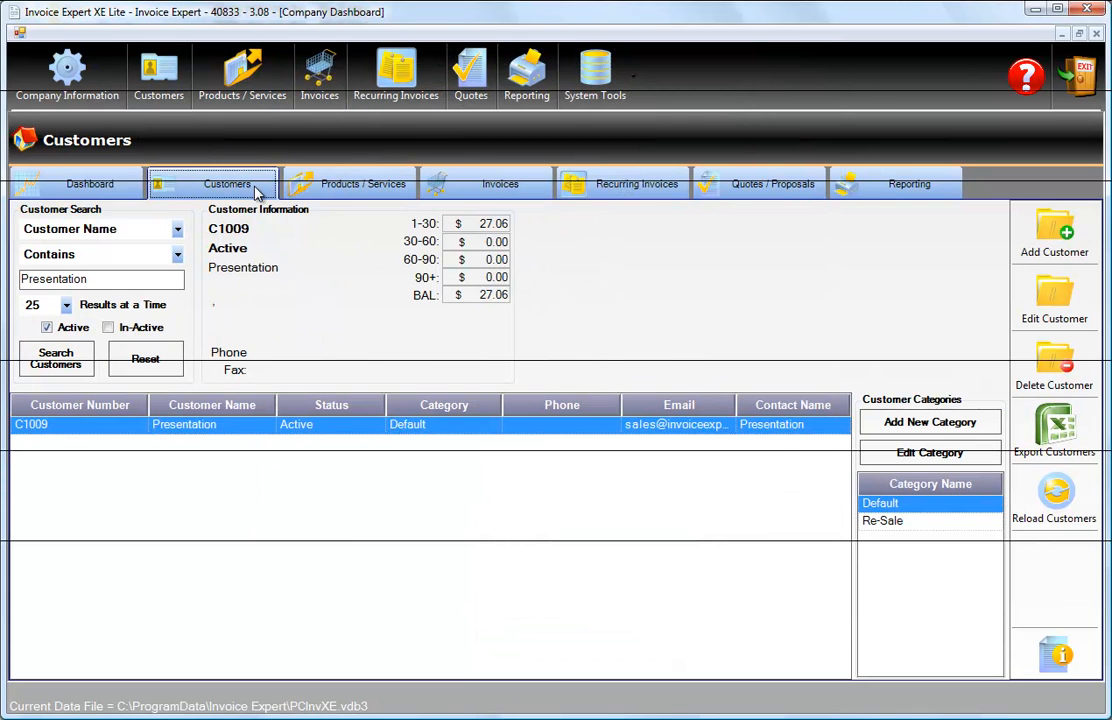
{"action": "left_click", "coordinate": [507, 190]}
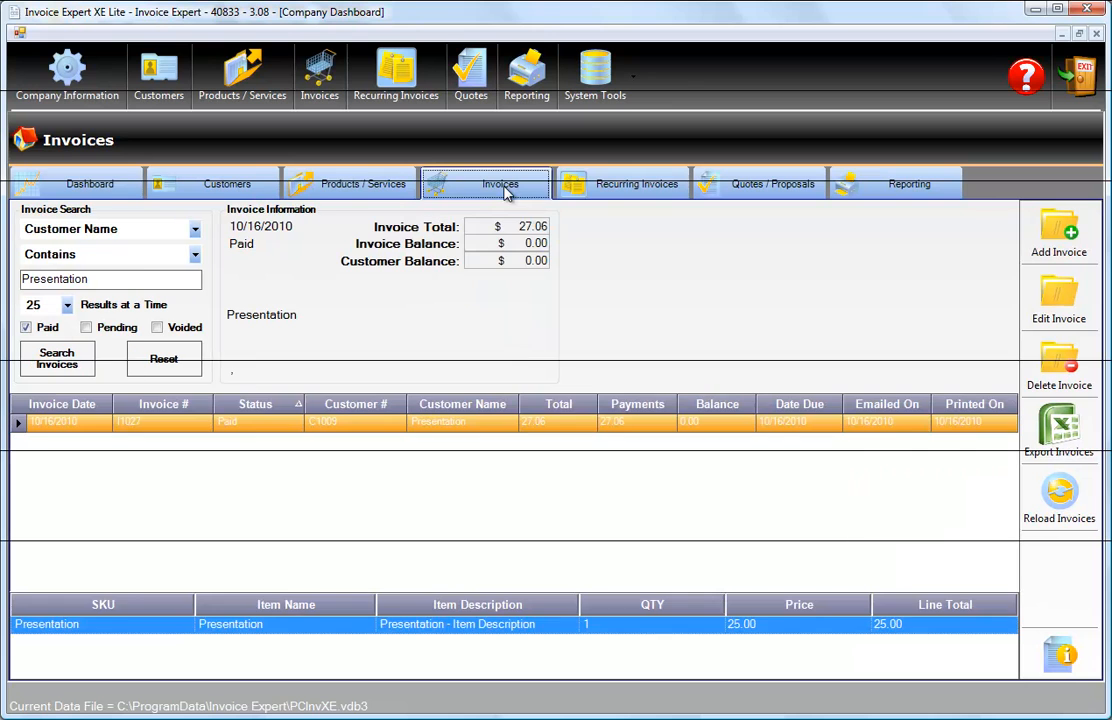
{"action": "left_click", "coordinate": [252, 188]}
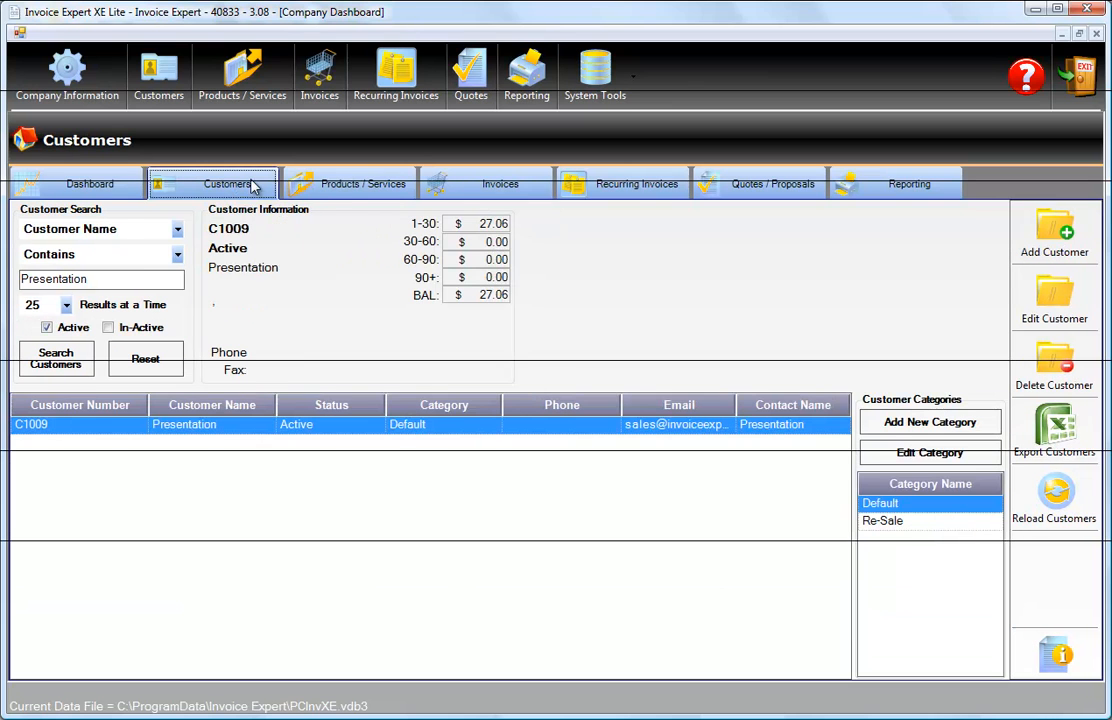
{"action": "left_click", "coordinate": [339, 189]}
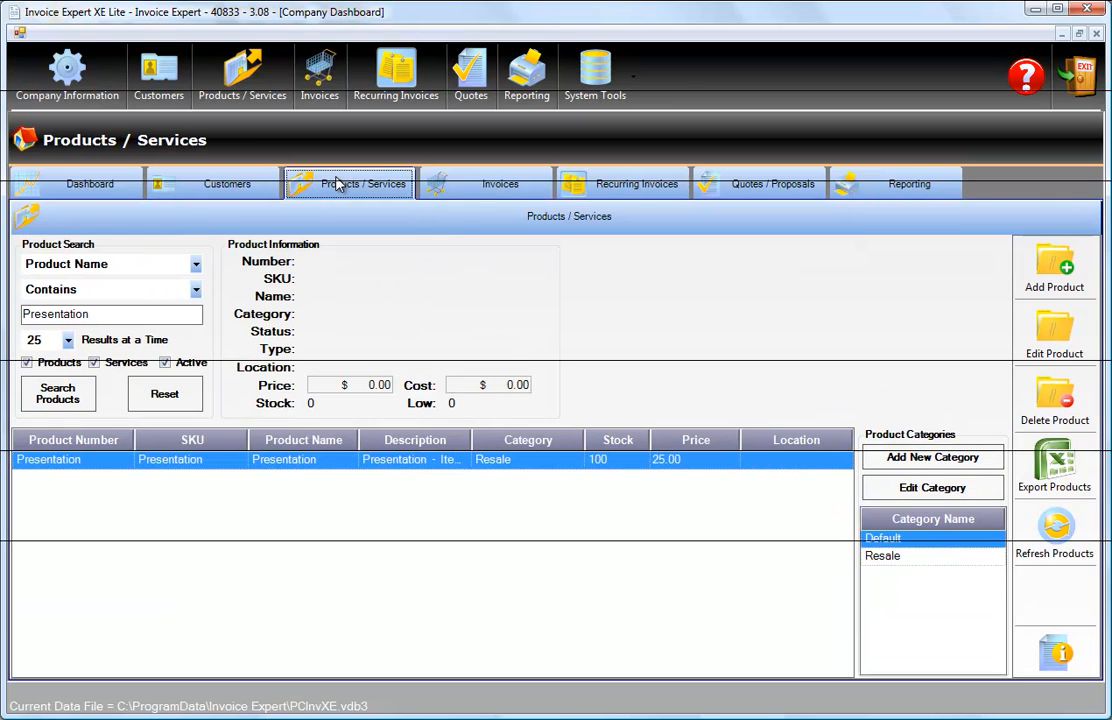
Refresh the dashboard graphs and enlarge the product profit, product sales and invoice aging charts one after another.
{"action": "left_click", "coordinate": [75, 188]}
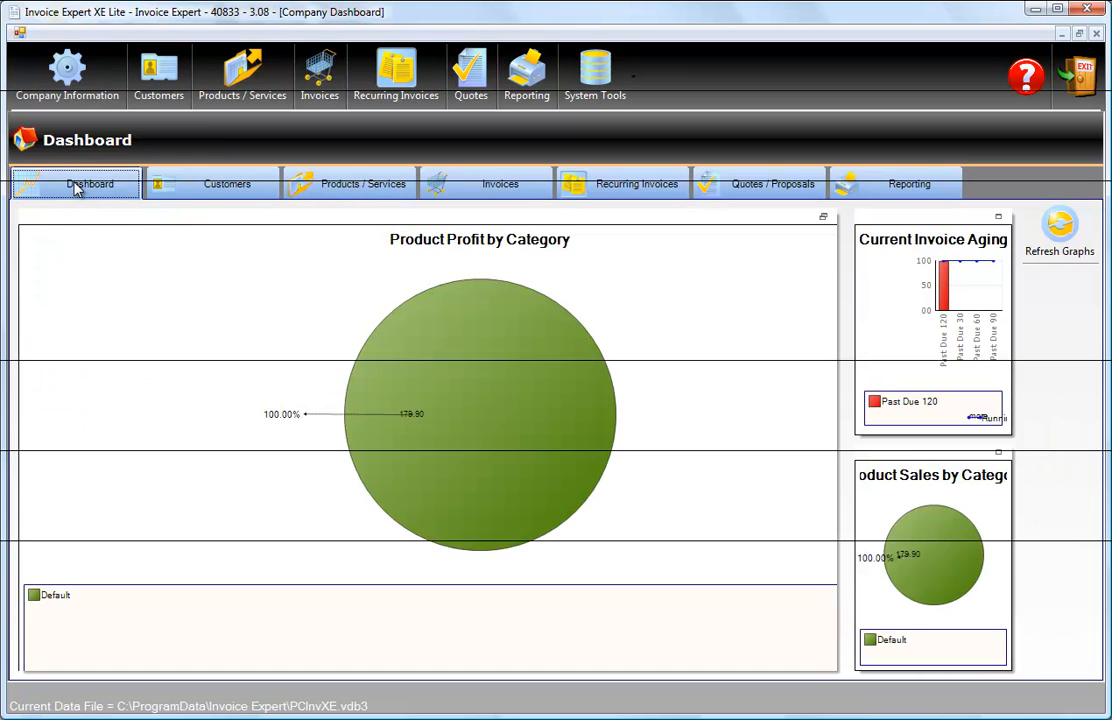
{"action": "left_click", "coordinate": [1076, 243]}
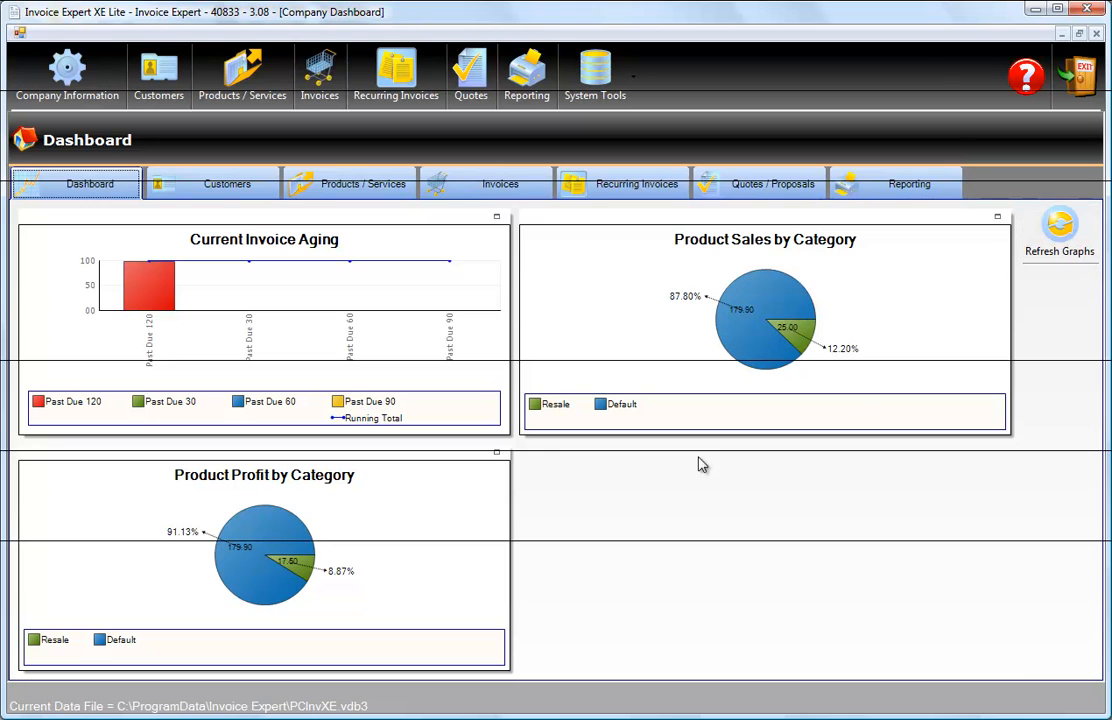
{"action": "left_click", "coordinate": [497, 453]}
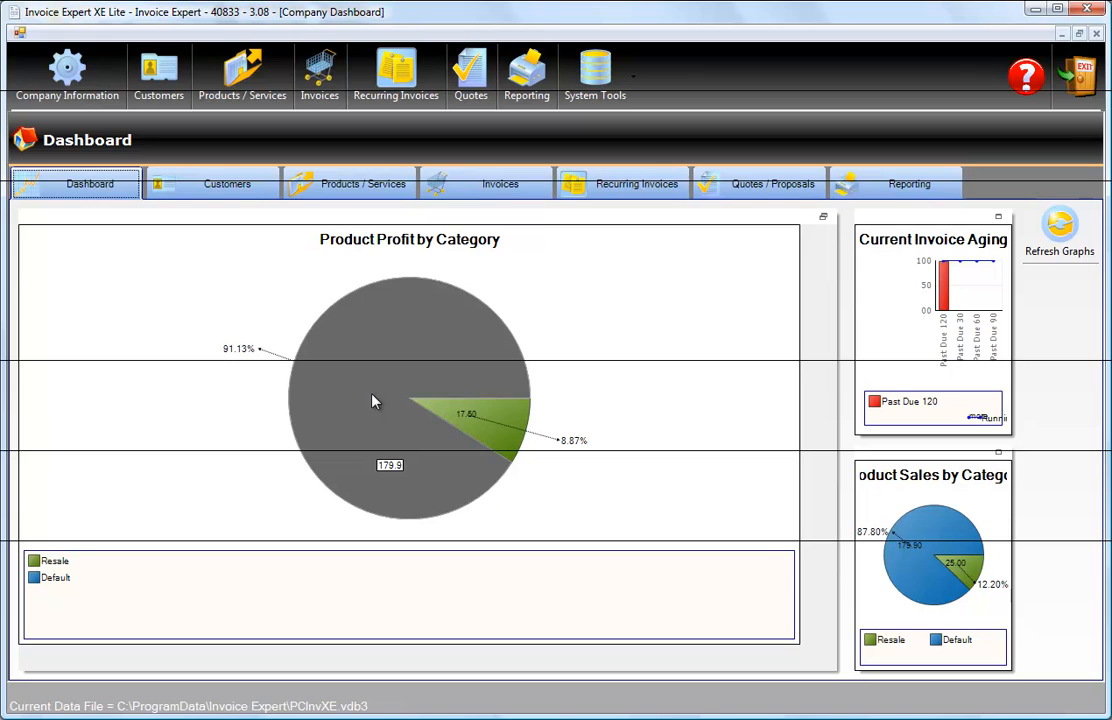
{"action": "left_click", "coordinate": [998, 453]}
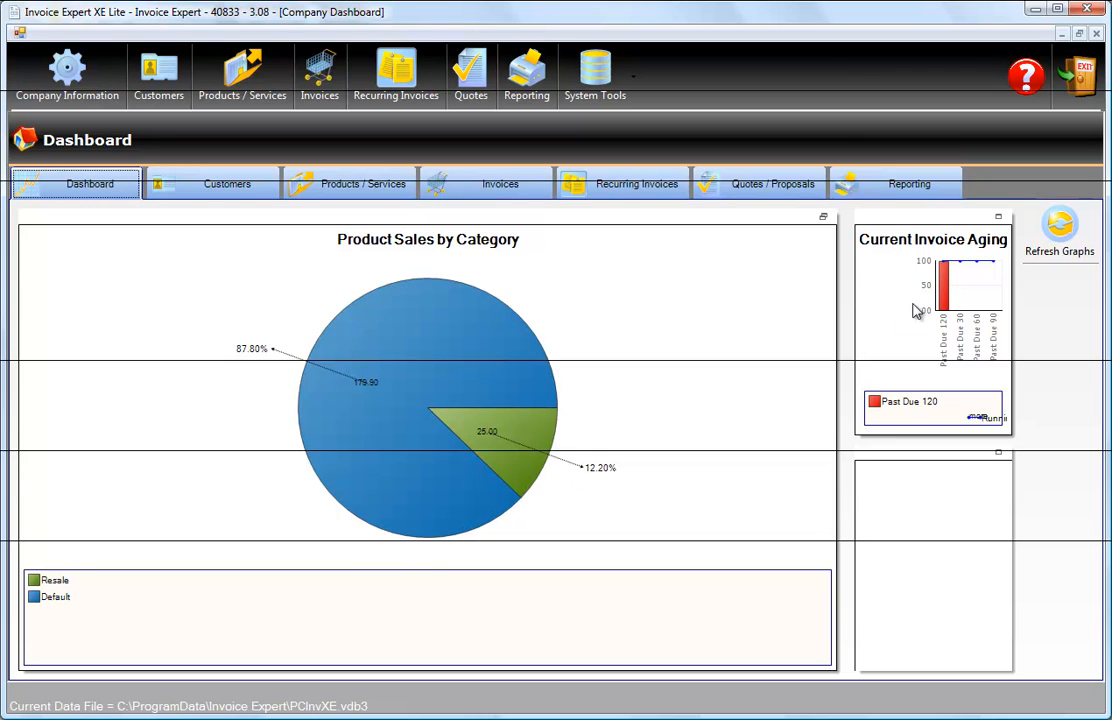
{"action": "left_click", "coordinate": [998, 216]}
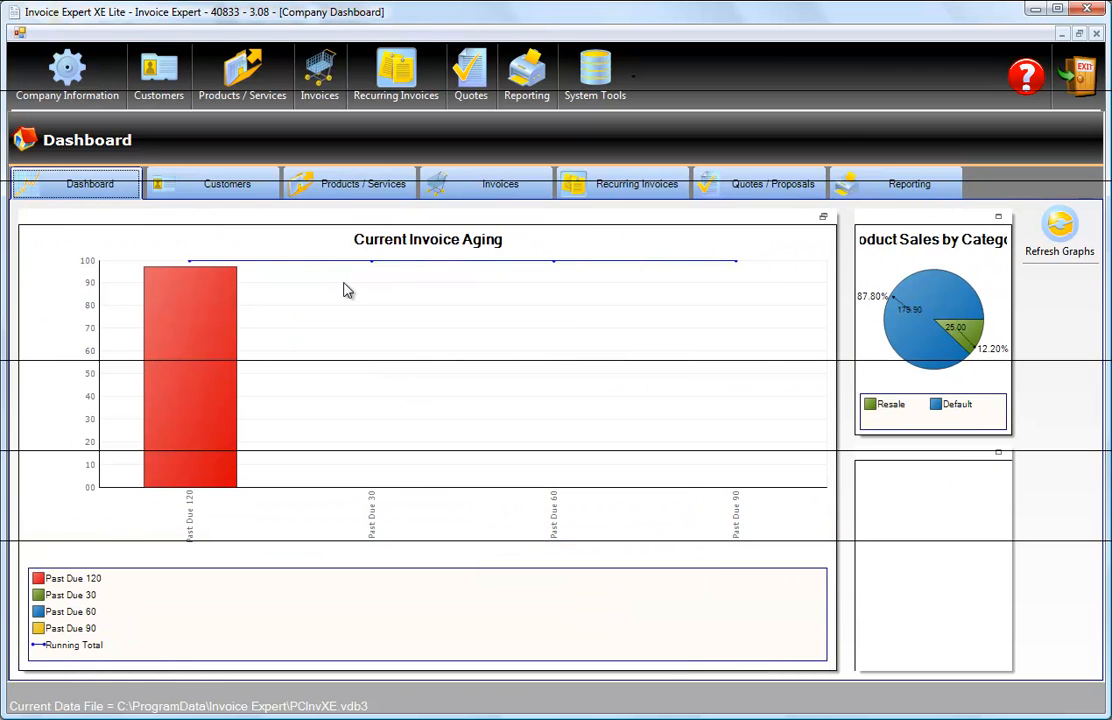
Run the Invoice Profit report for 9/16/2000 to 10/16/2010.
{"action": "left_click", "coordinate": [878, 190]}
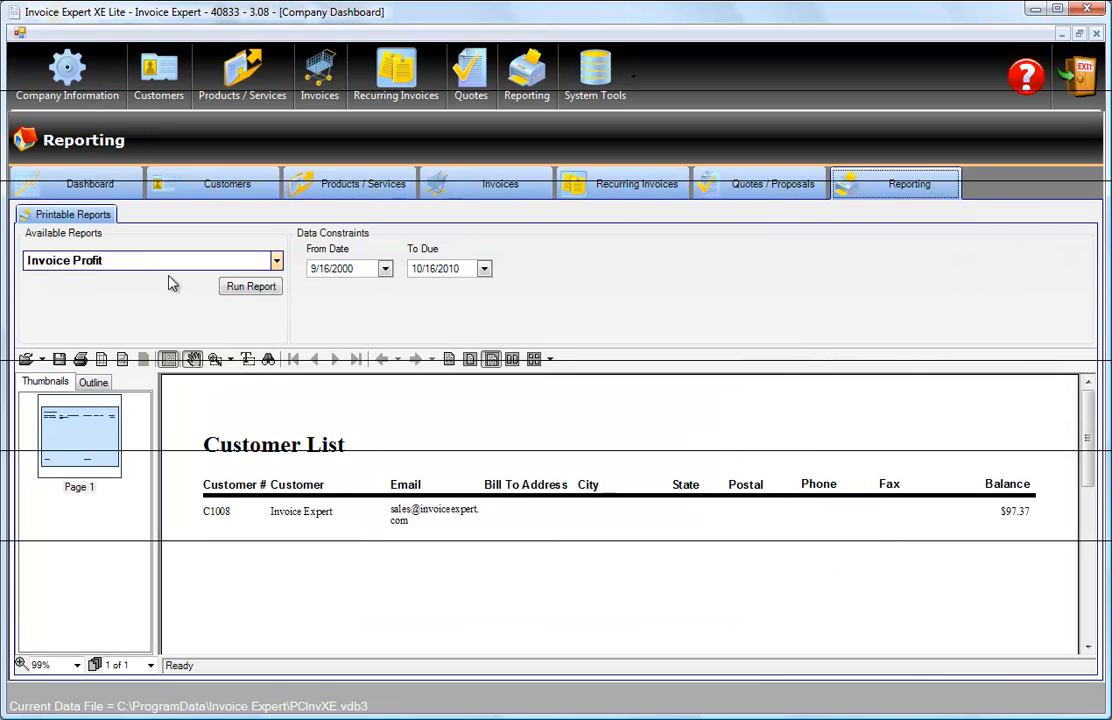
{"action": "left_click", "coordinate": [246, 287]}
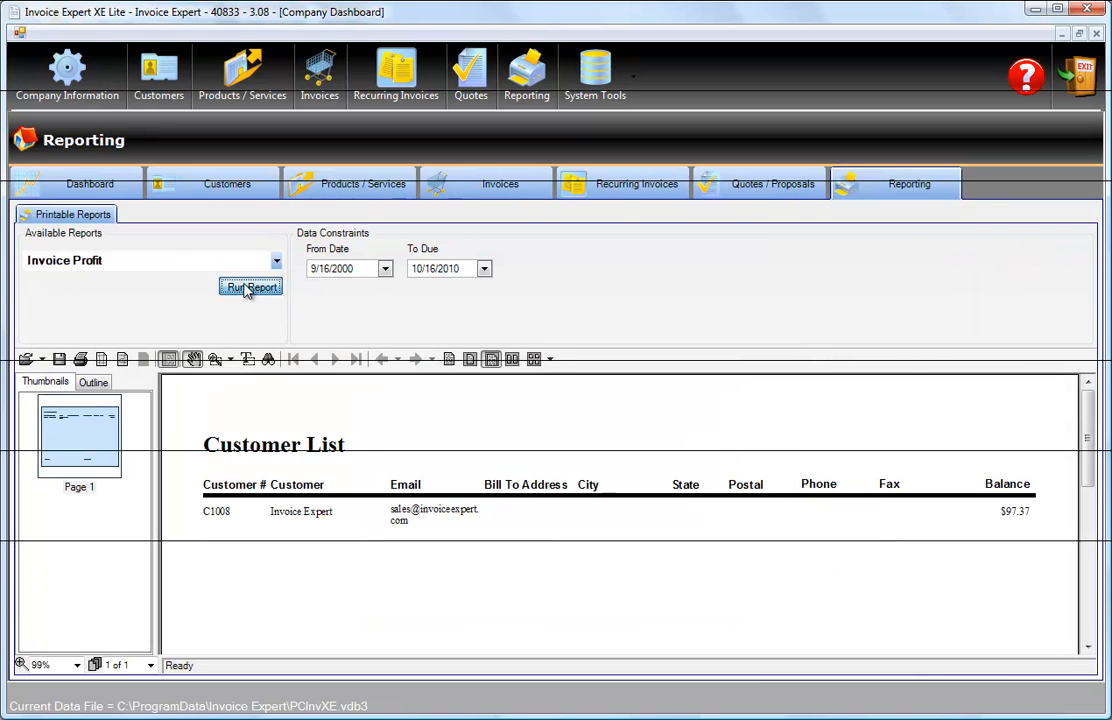